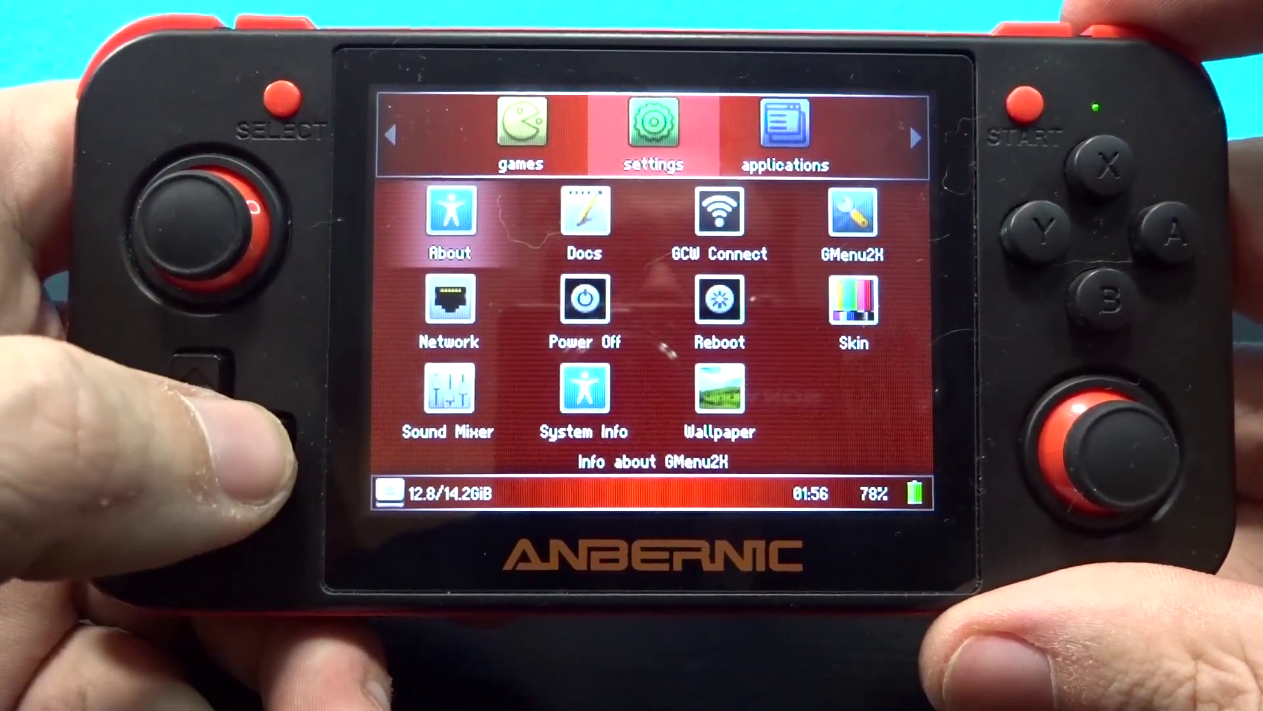
Step: Browse the Wallpaper list in Settings down to the scanlines wallpaper, then return to Settings
key(Down)
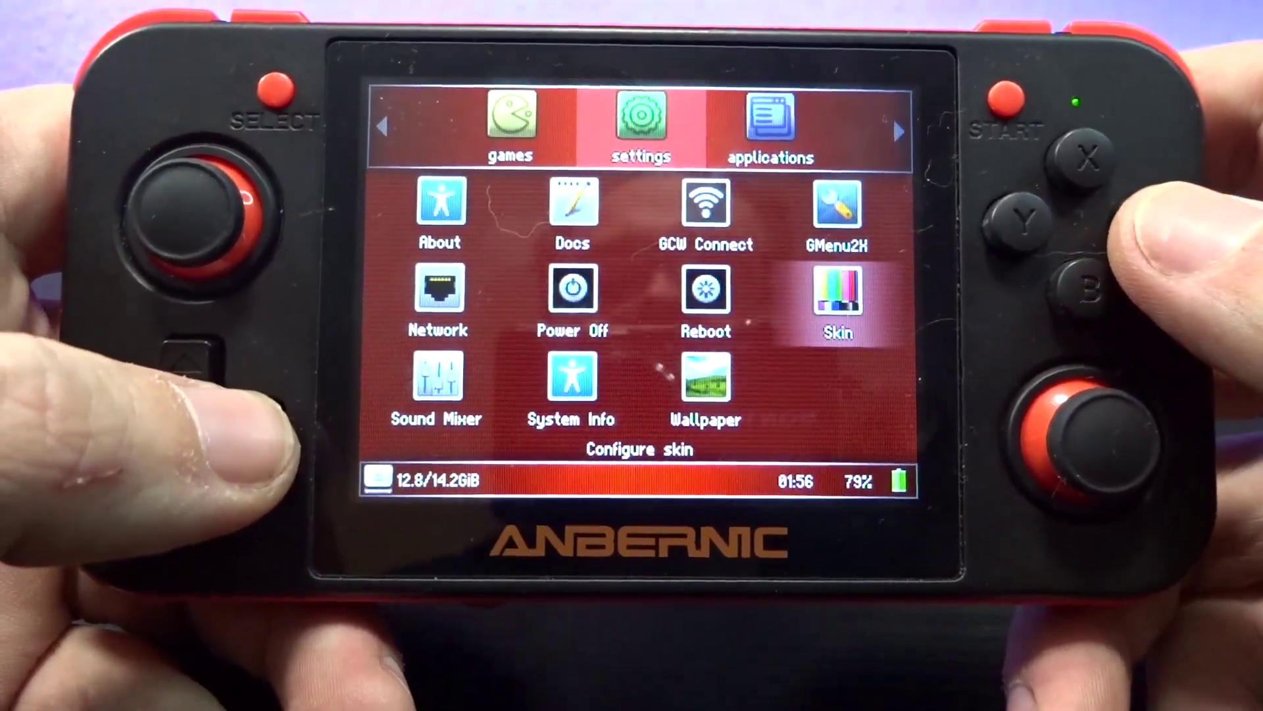
key(Down)
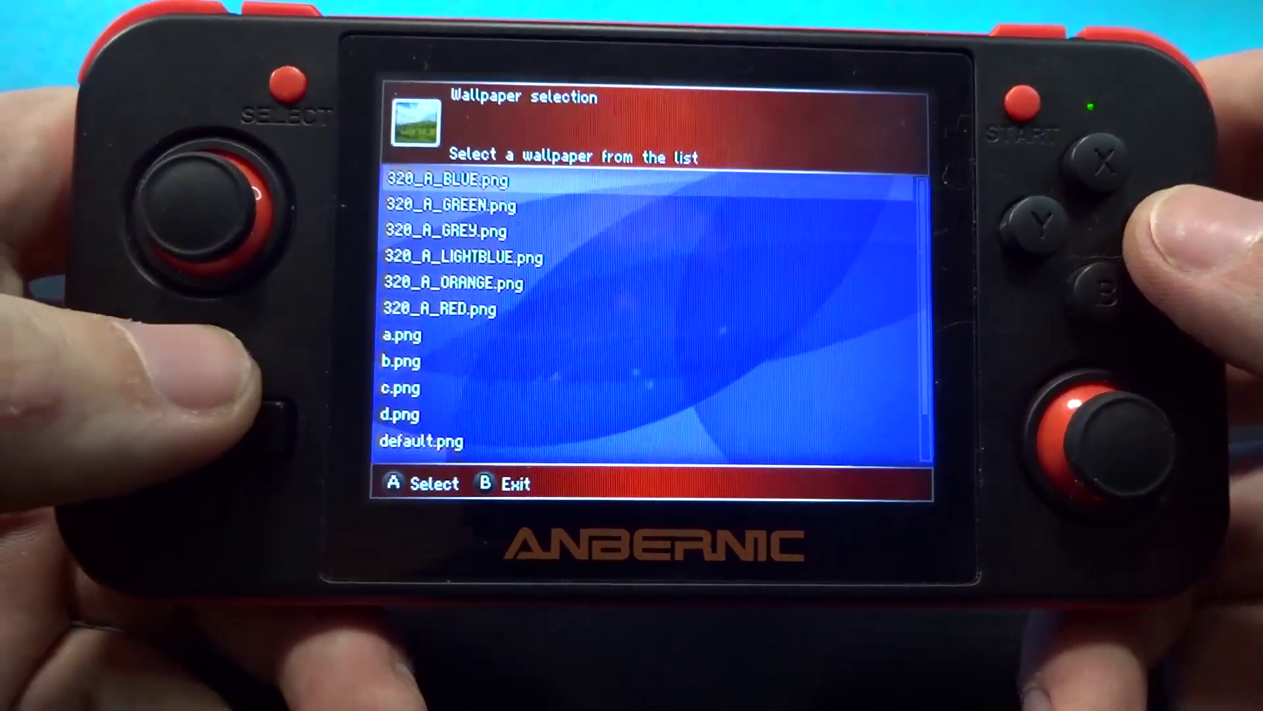
key(Up)
key(Up)
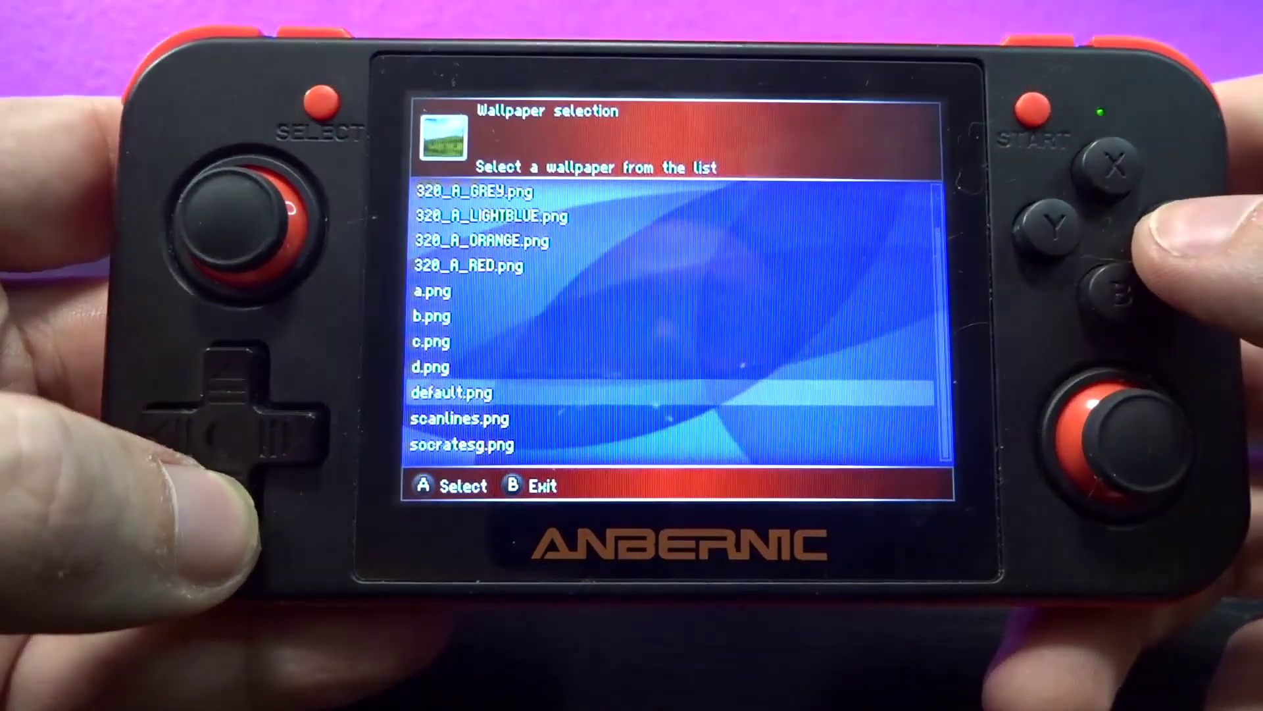
key(Down)
key(Return)
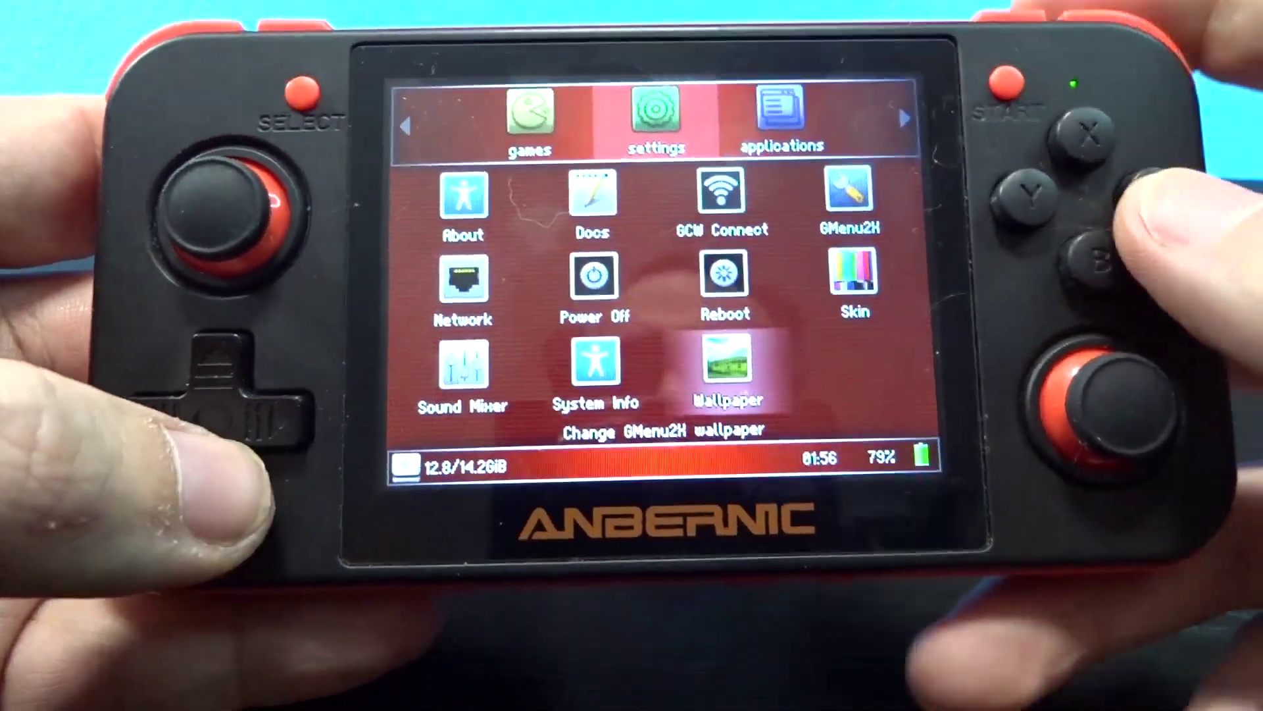
Step: Cycle through the Applications, emulators, Games and Settings sections in the blue flat skin
key(Right)
key(Right)
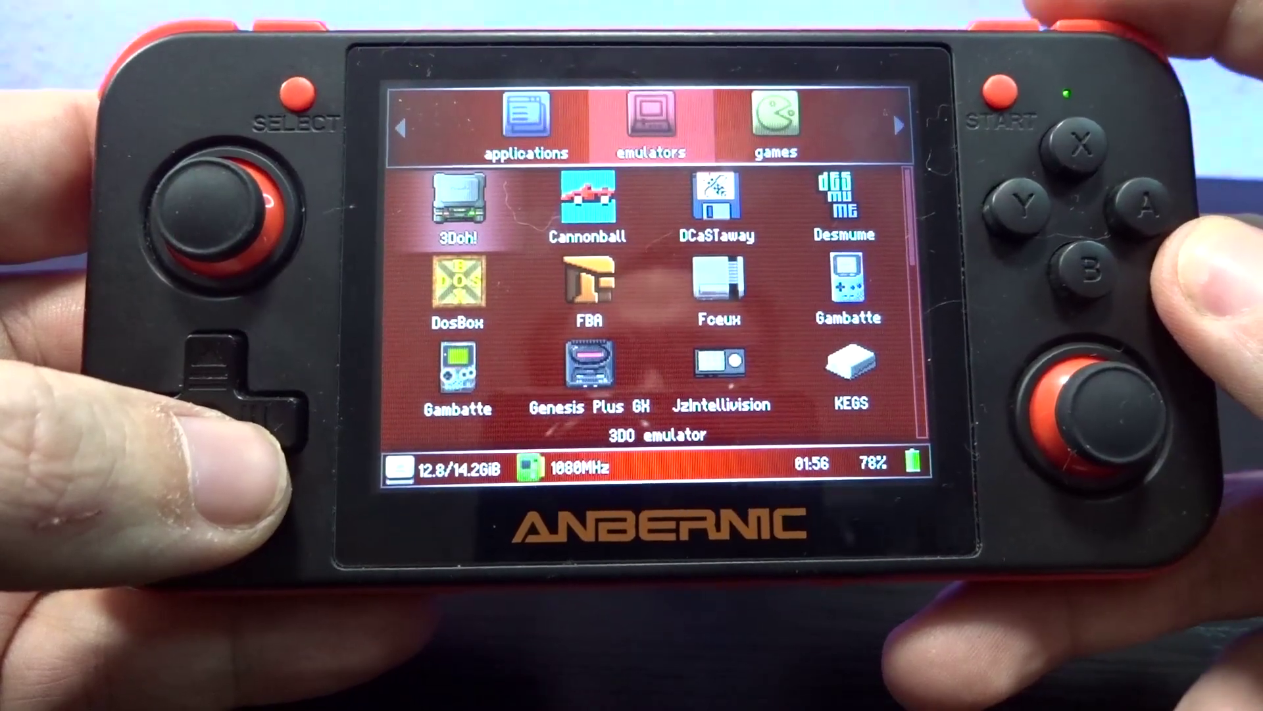
key(Right)
key(Right)
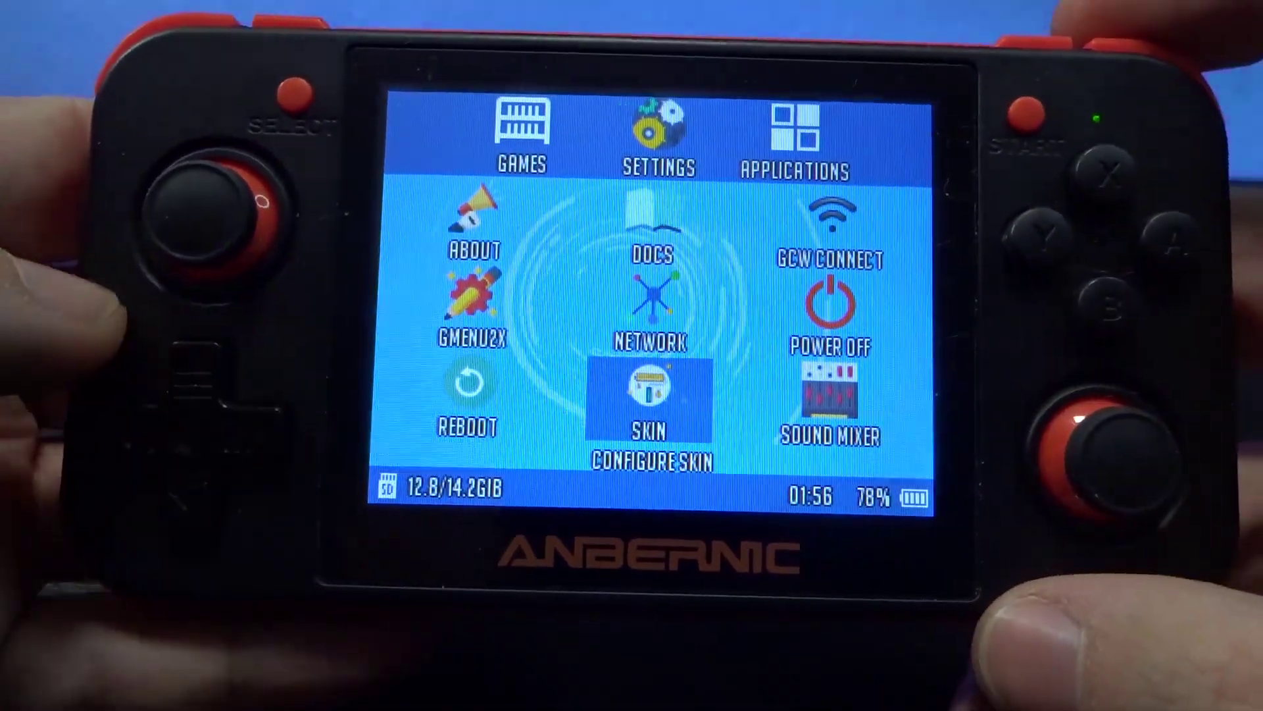
key(Right)
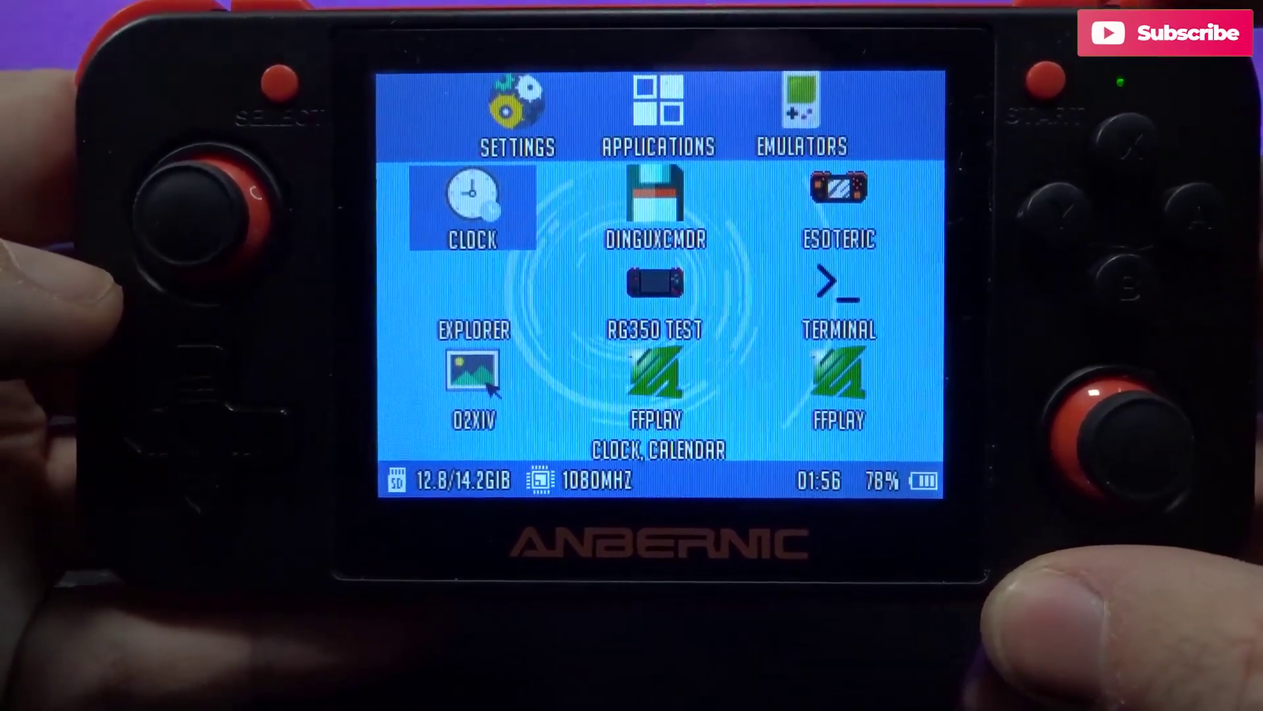
key(Right)
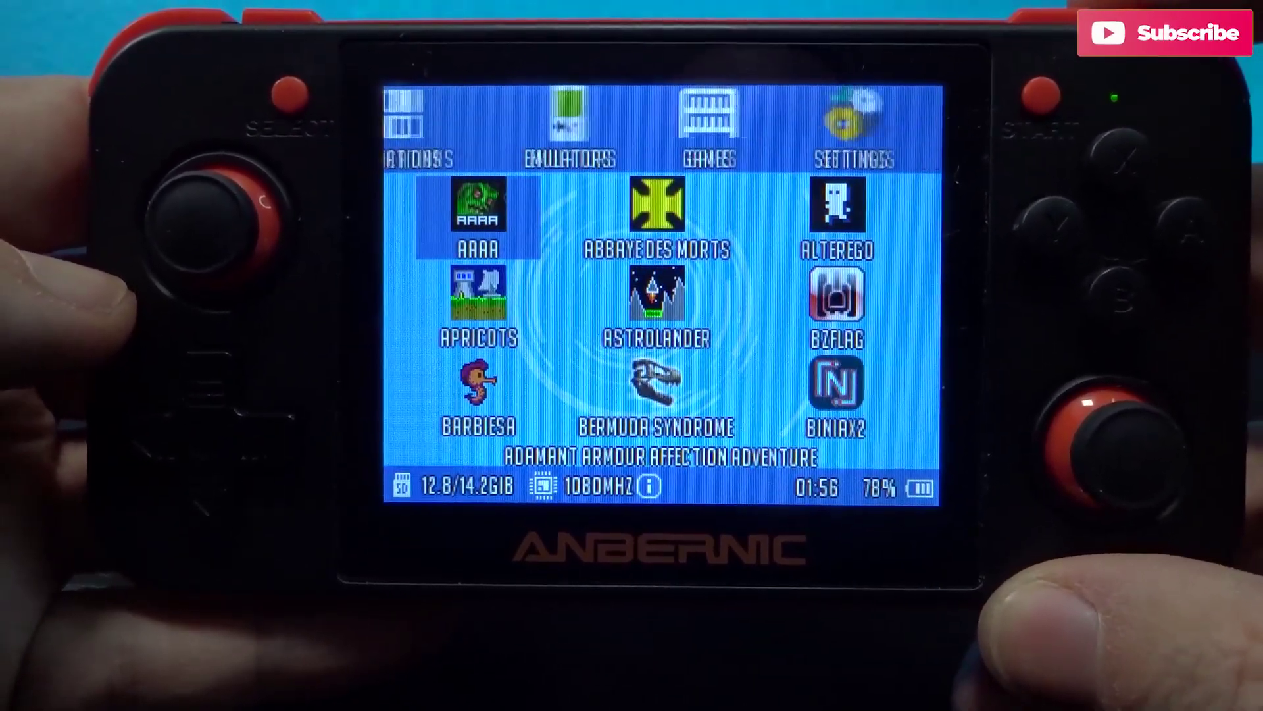
key(Right)
Step: Browse the Wallpaper, Skin and Sound Mixer entries and the Applications list, ending back on Settings
key(Down)
key(Down)
key(Down)
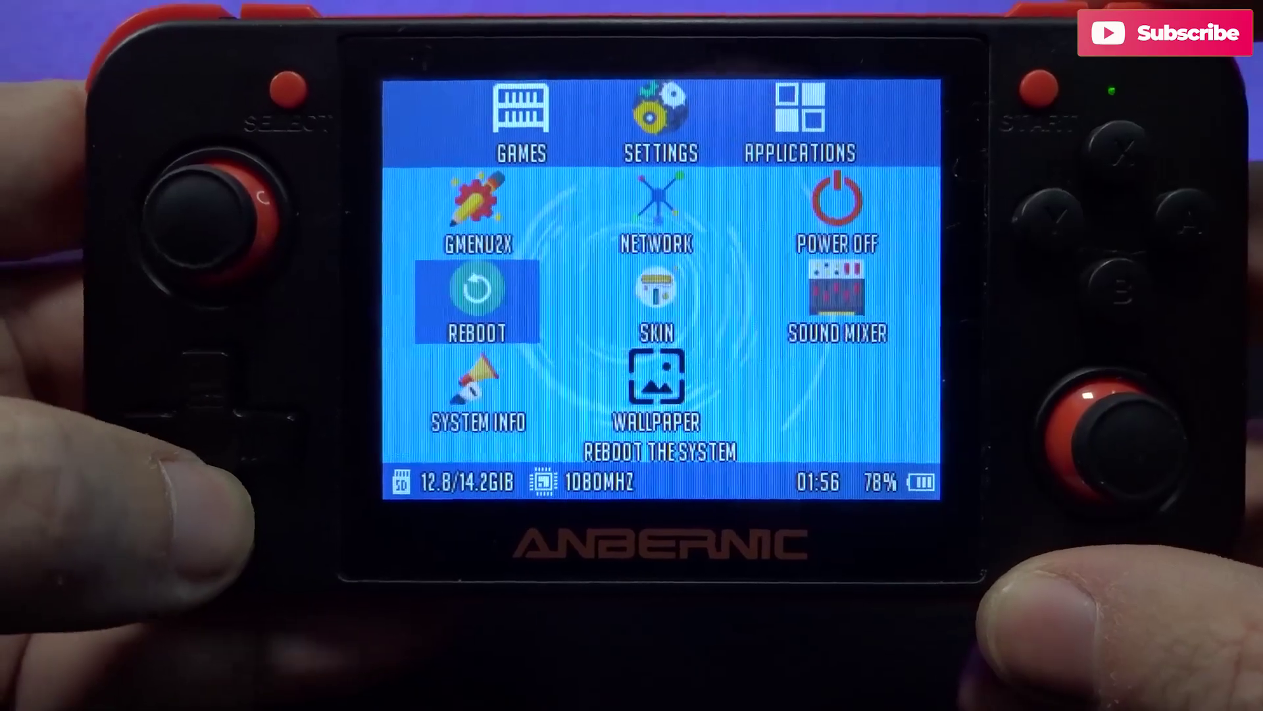
key(Right)
key(Up)
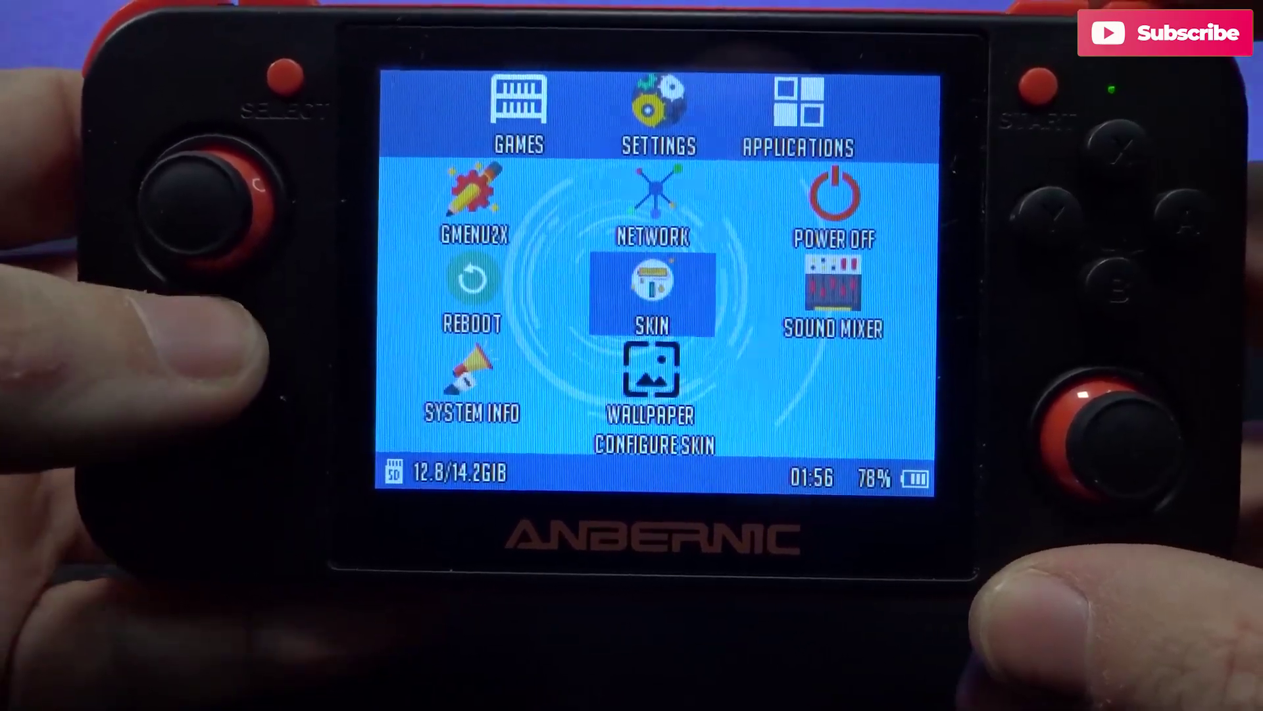
key(Right)
key(Right)
key(Right)
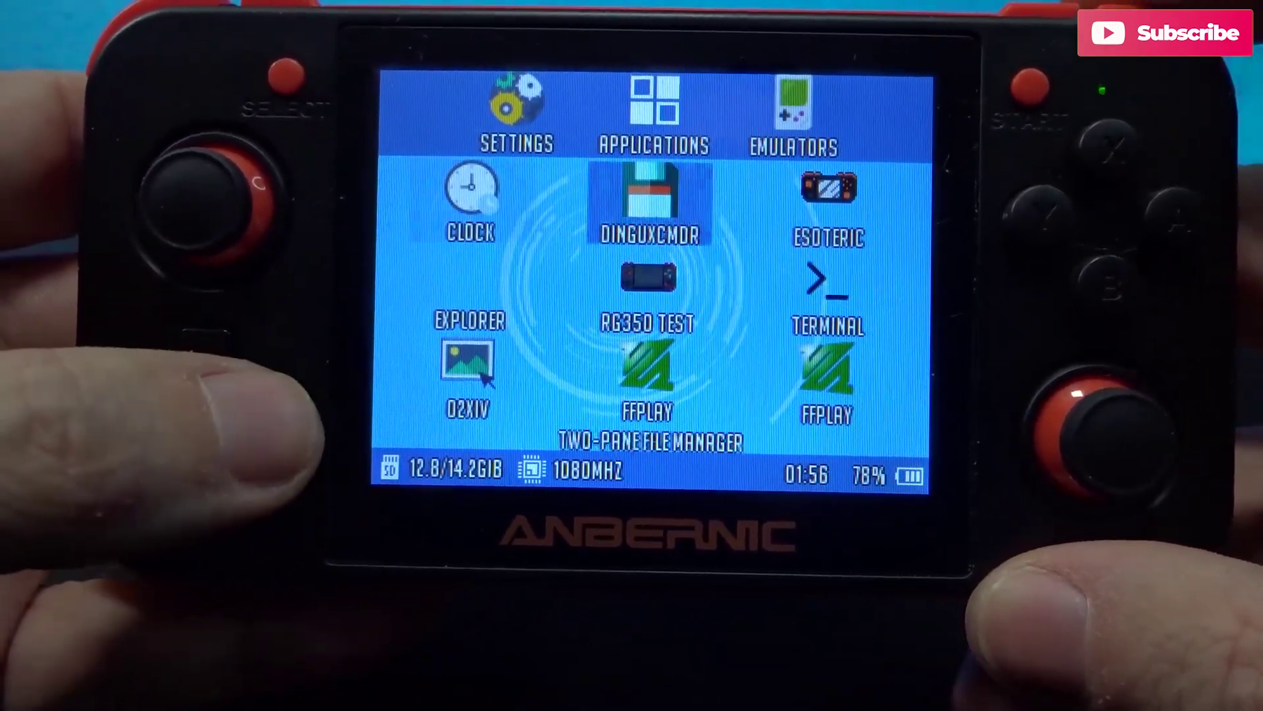
key(Down)
key(Down)
key(Down)
key(Down)
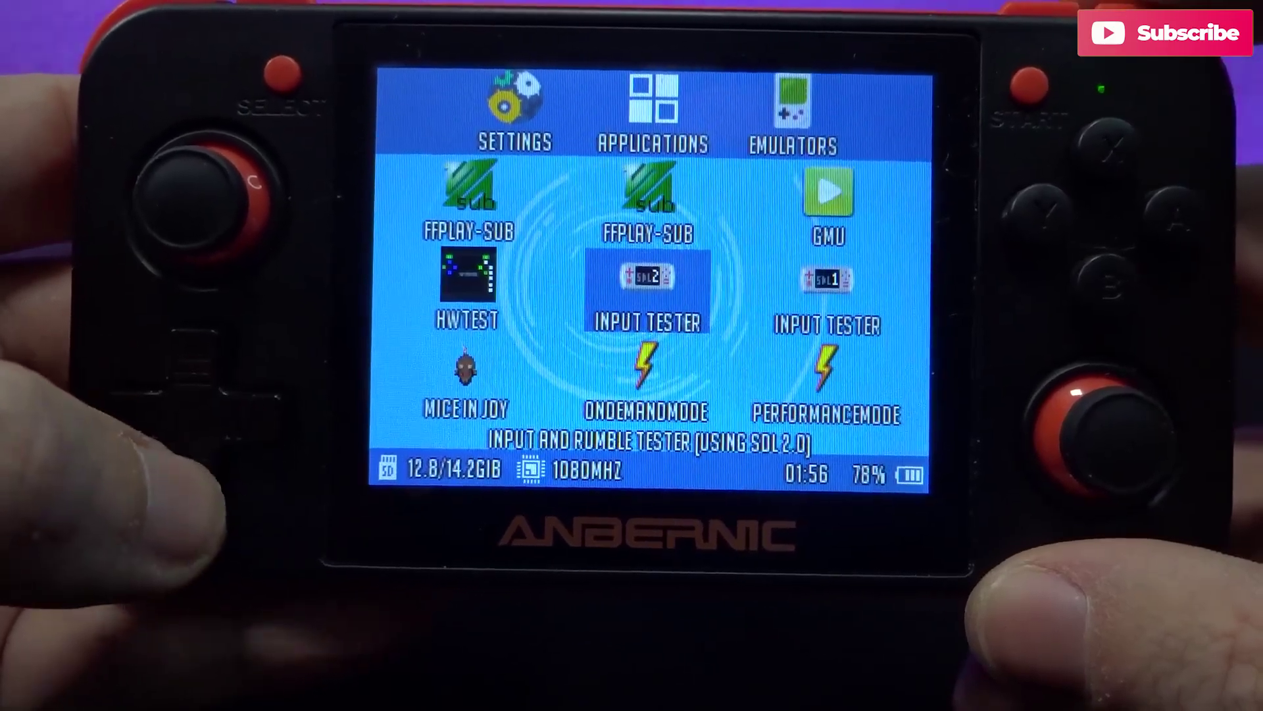
key(Right)
key(Right)
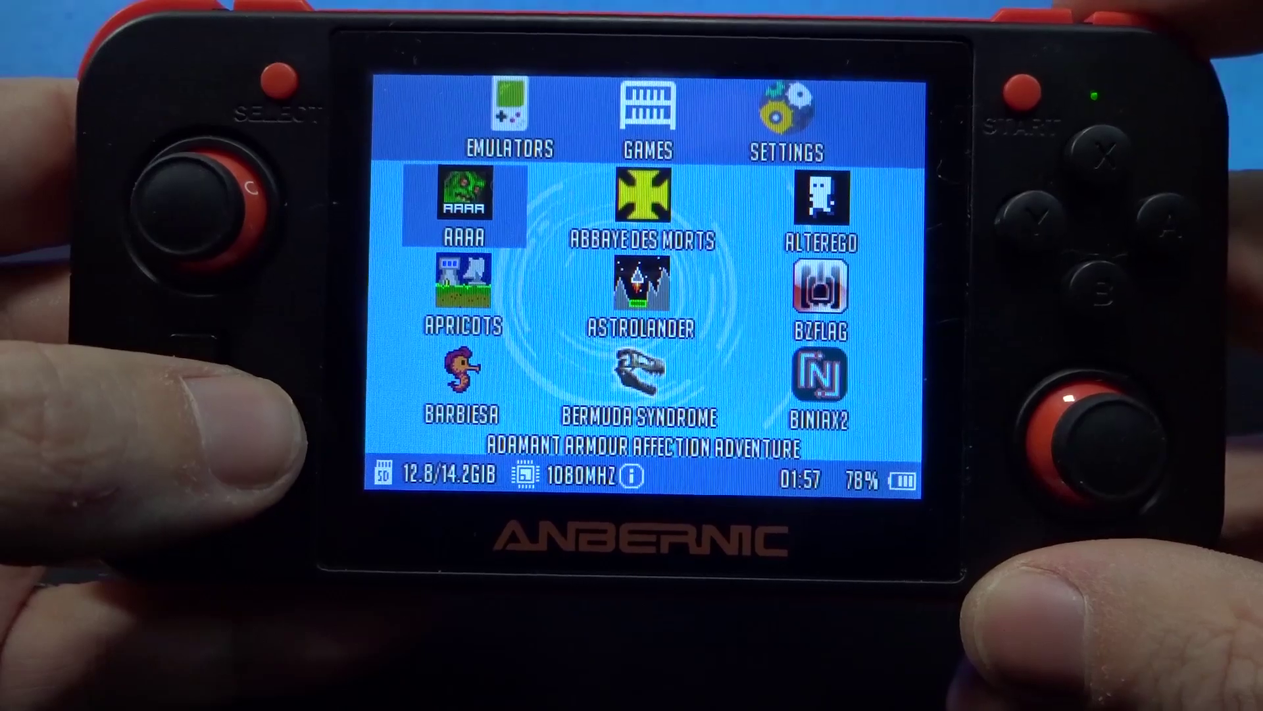
key(Right)
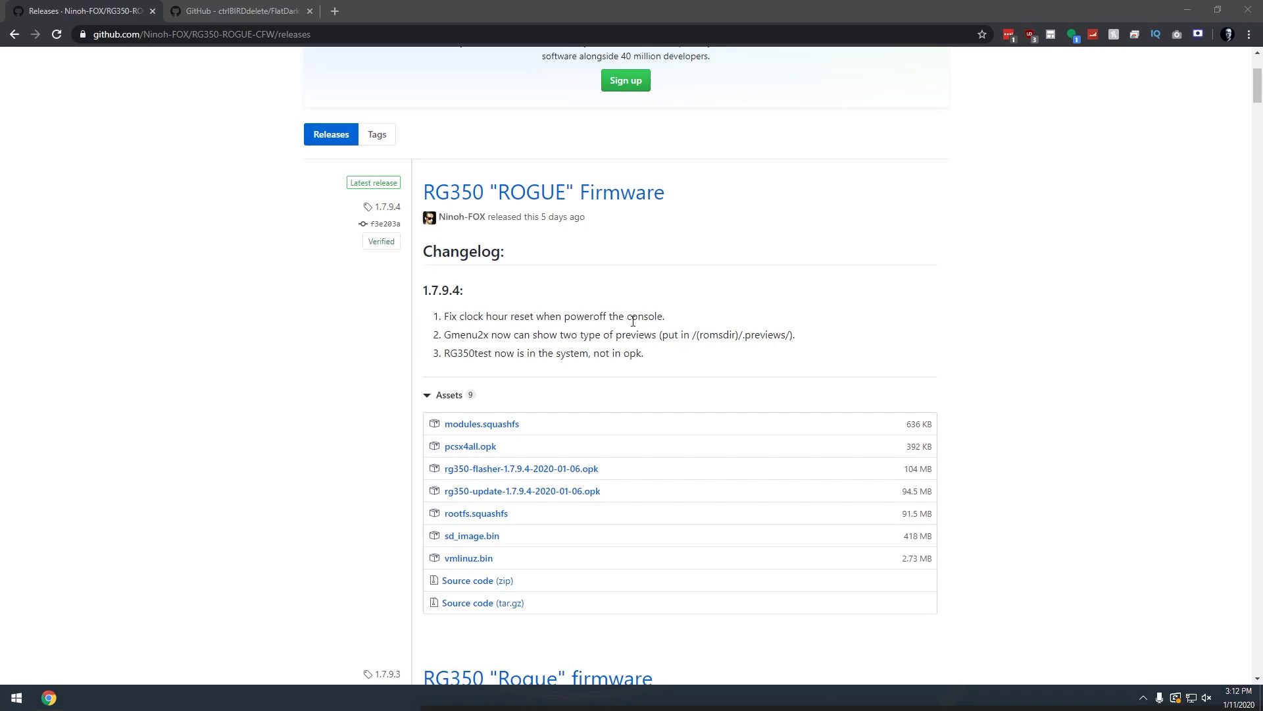
Step: Scroll the RG350 ROGUE CFW releases page back to its top in the browser
scroll(628, 320, up, 3)
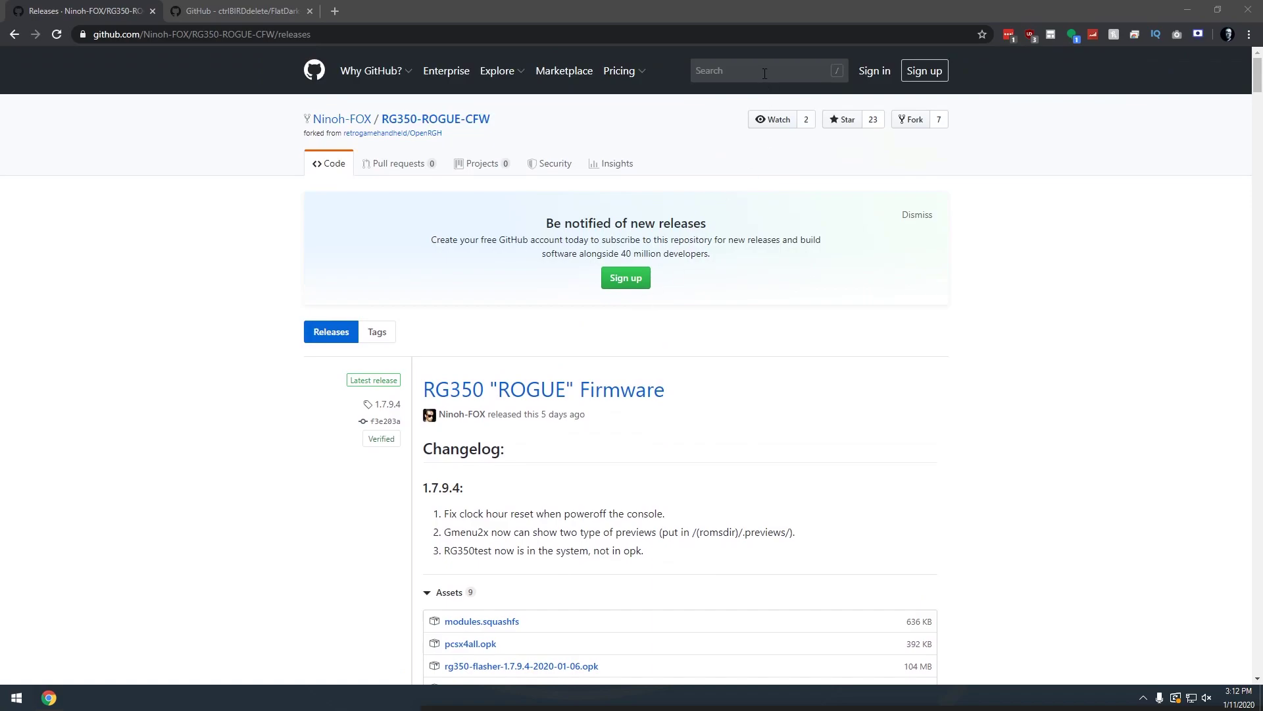
click(770, 71)
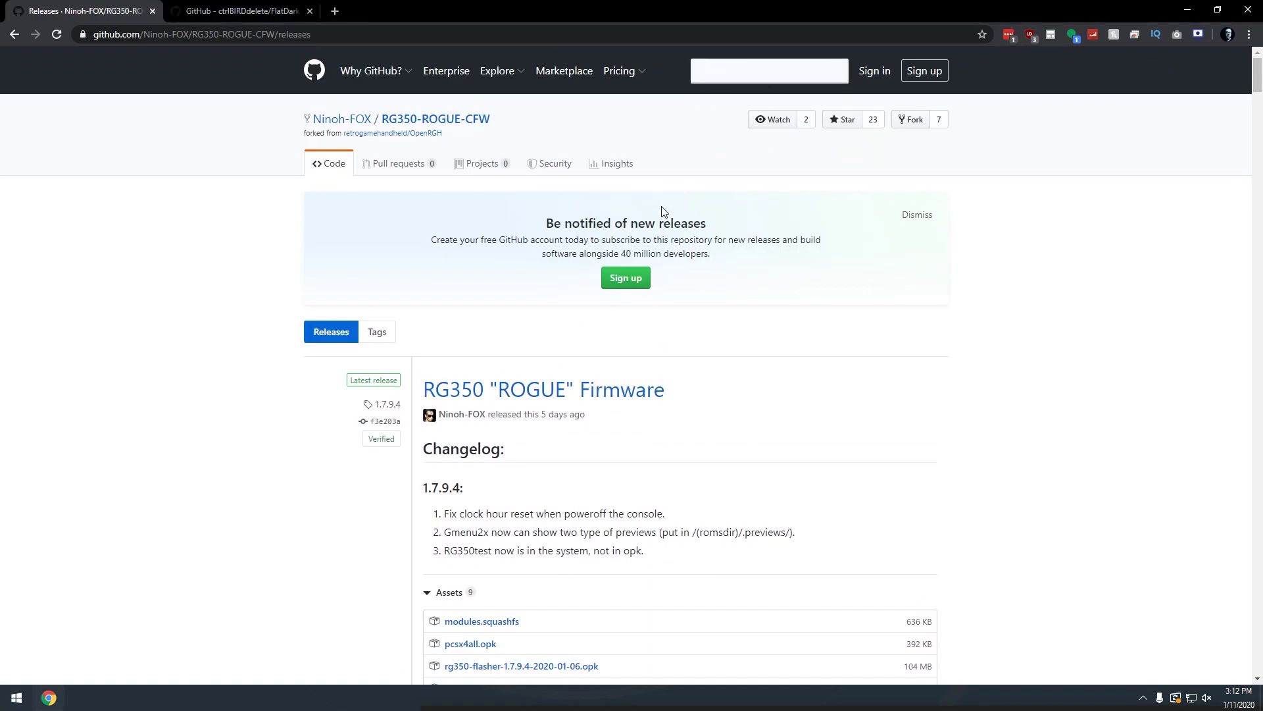
Step: Open the FlatDark-Rg350-skin repository's README.md and read its installation and icon credits notes
click(276, 11)
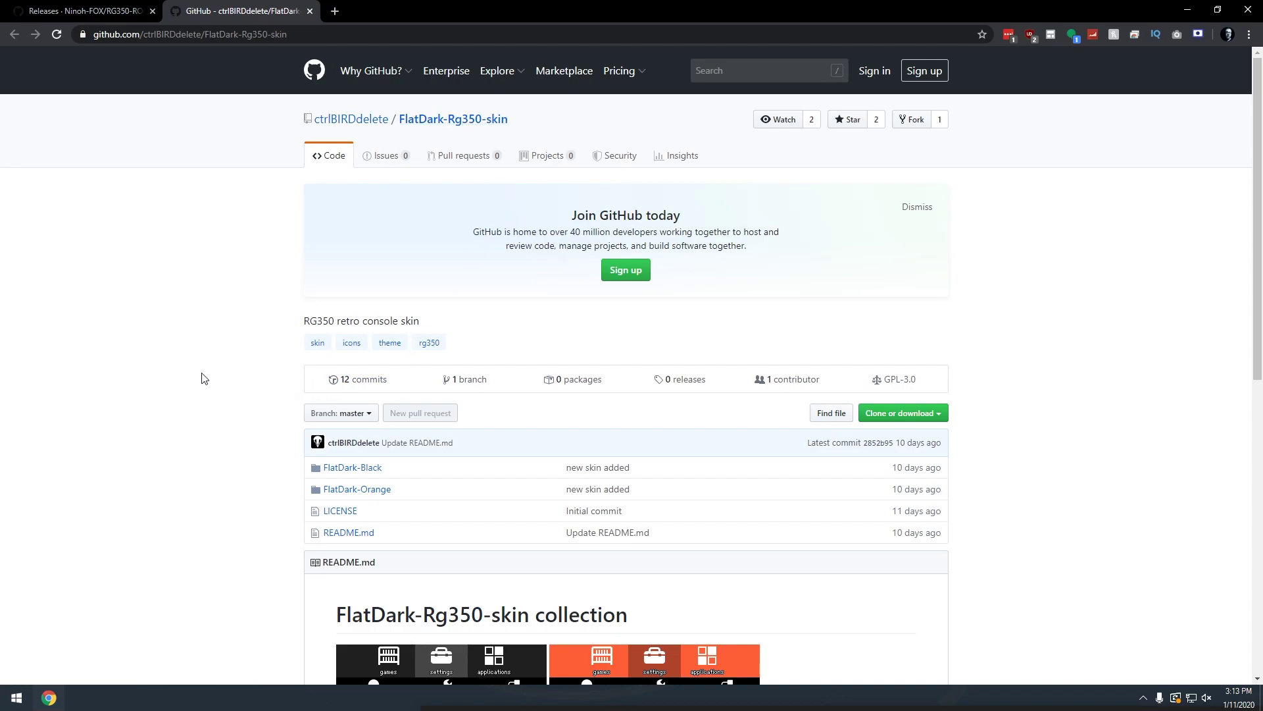
scroll(203, 379, down, 4)
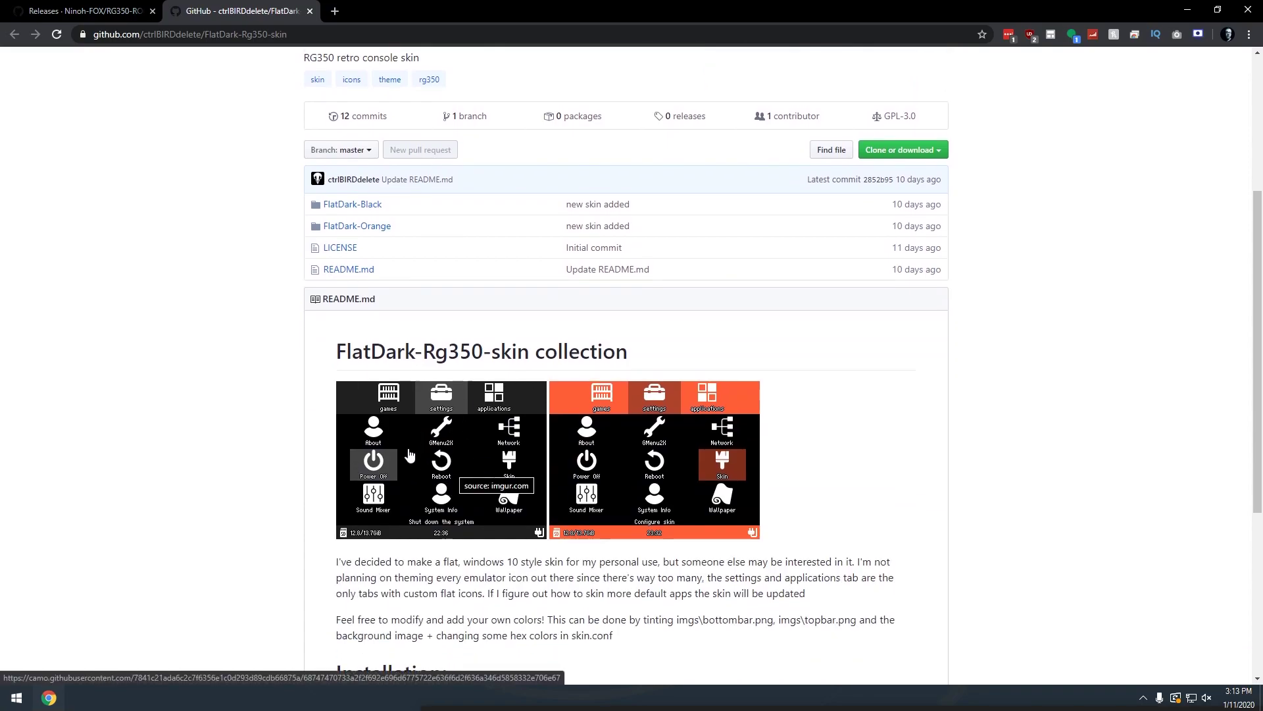
scroll(307, 404, down, 2)
scroll(308, 400, up, 3)
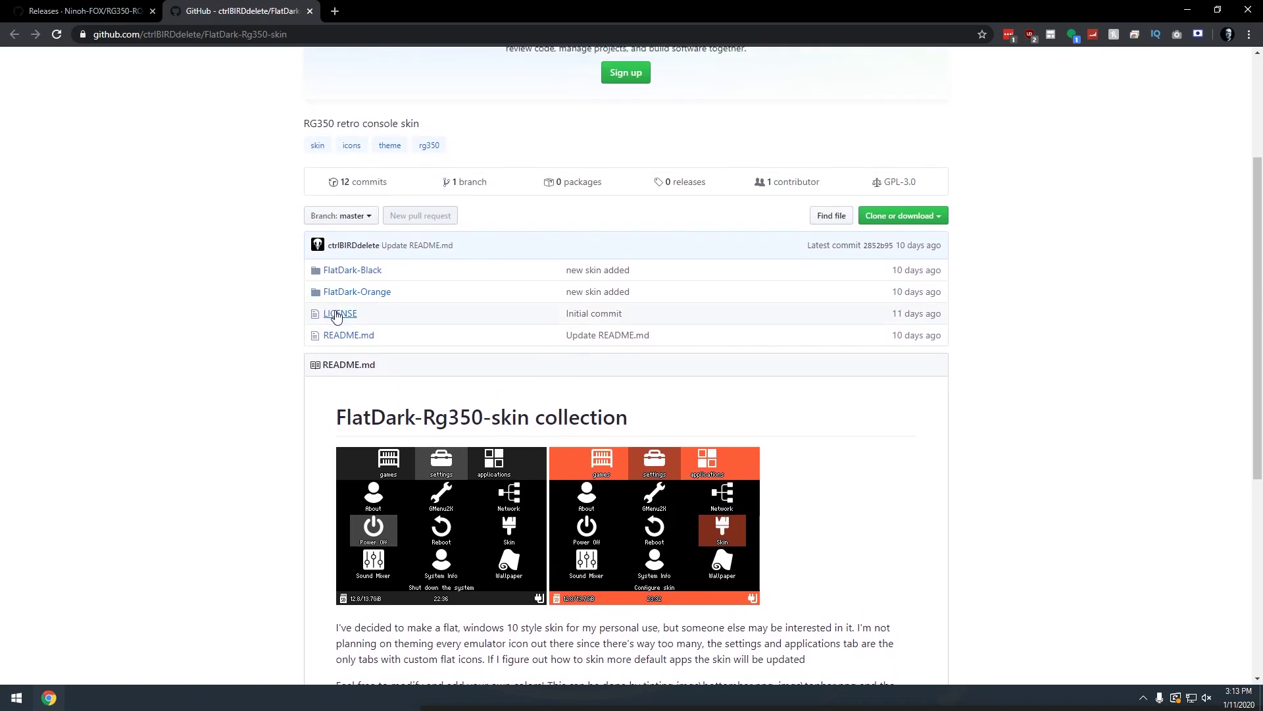
click(334, 335)
scroll(296, 368, down, 7)
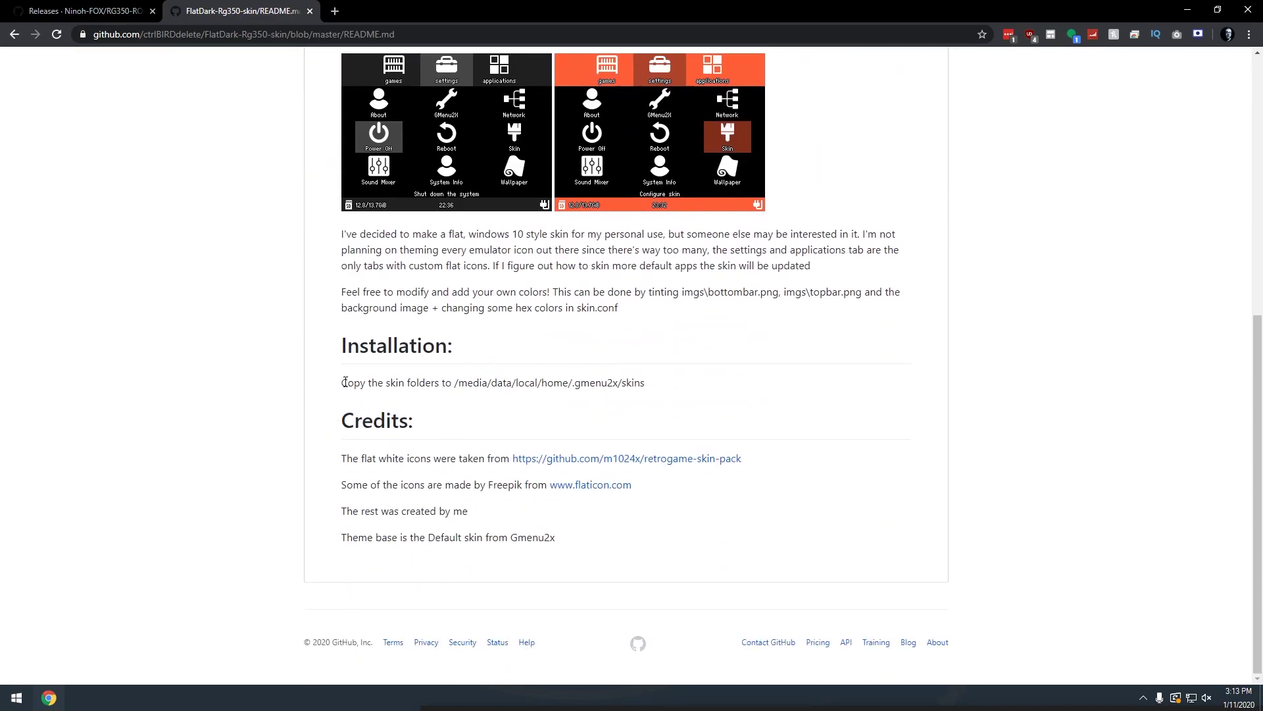
drag(345, 383, 594, 376)
click(598, 384)
drag(421, 459, 733, 479)
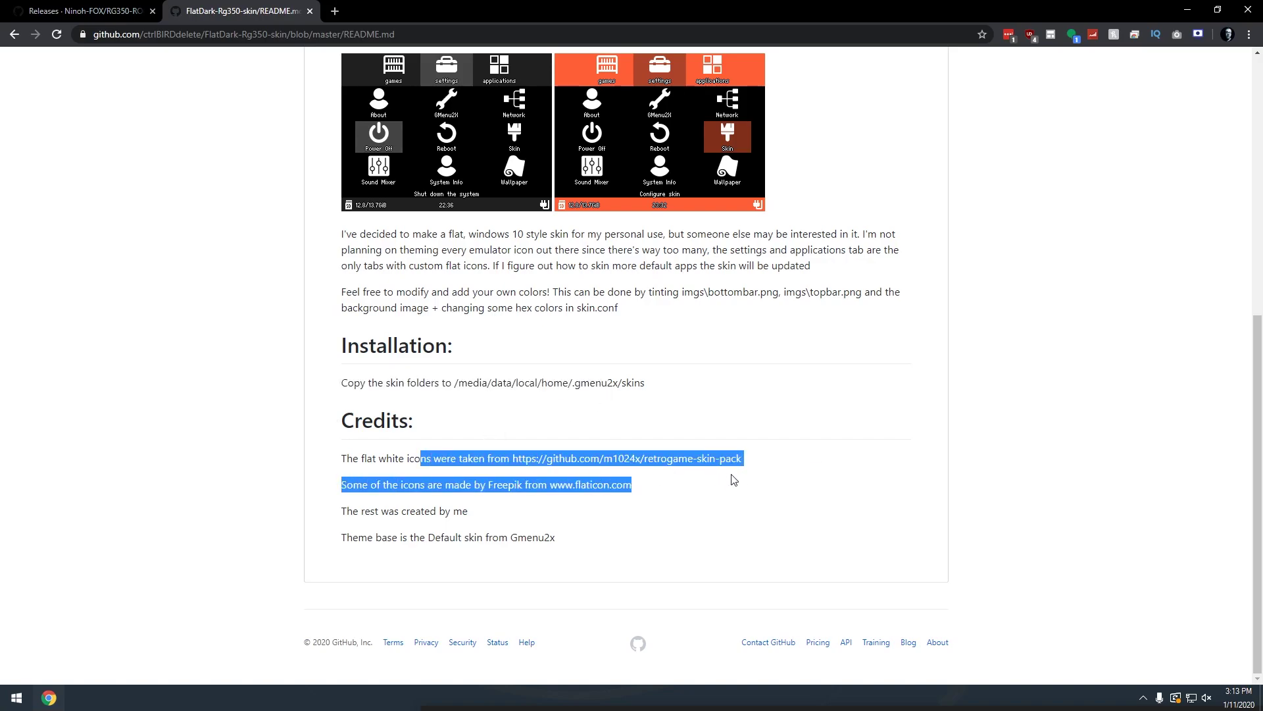
click(752, 479)
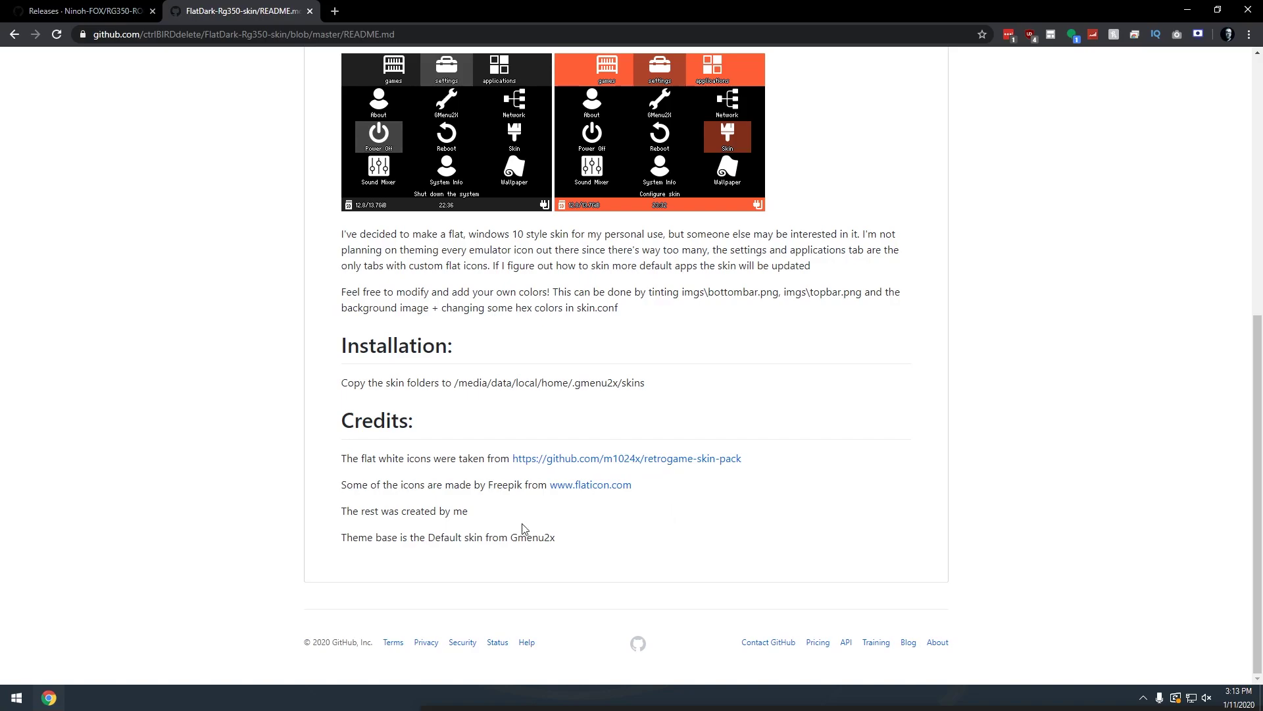
scroll(372, 530, up, 6)
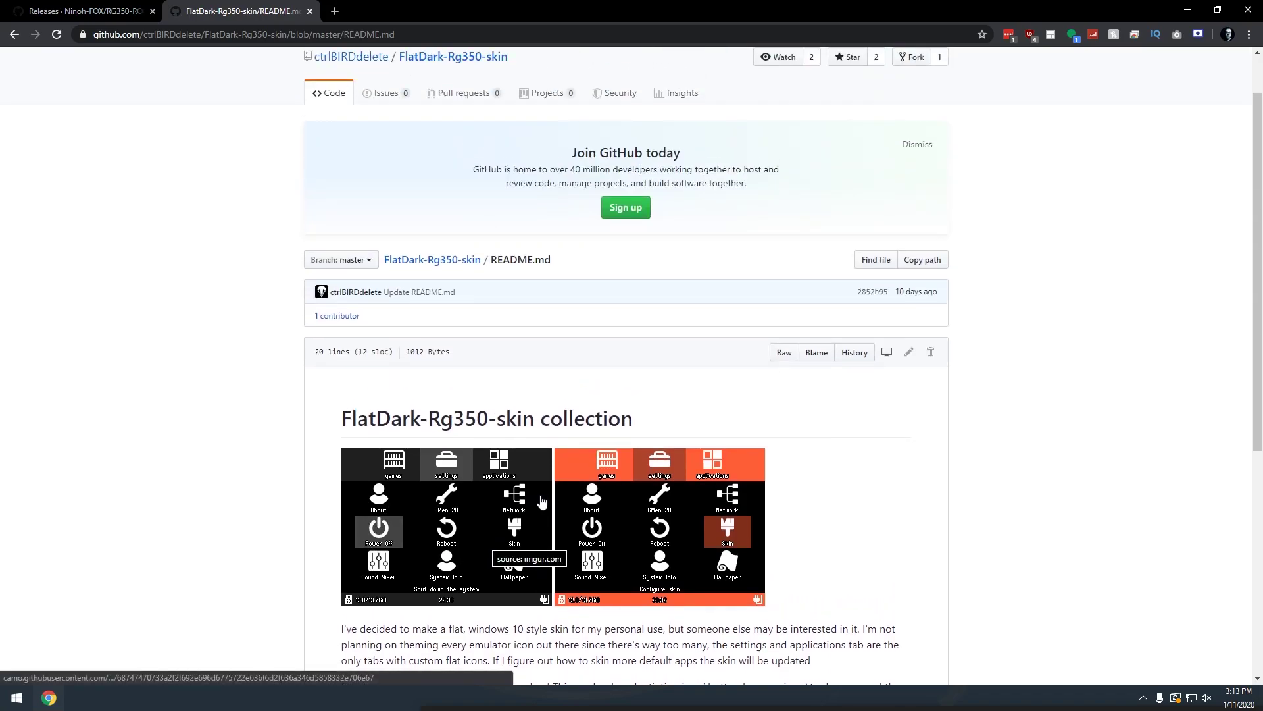
Step: Download the FlatDark-Rg350-skin repository as a ZIP from its main page
key(alt+Left)
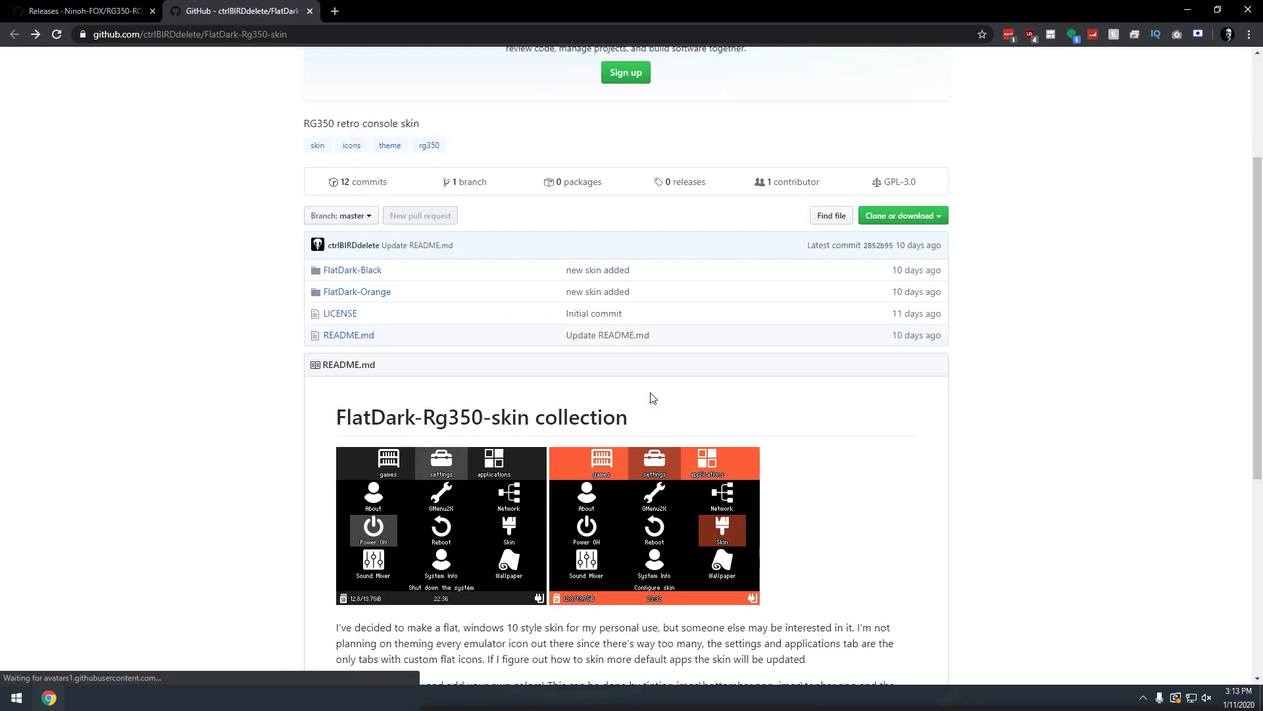
click(872, 221)
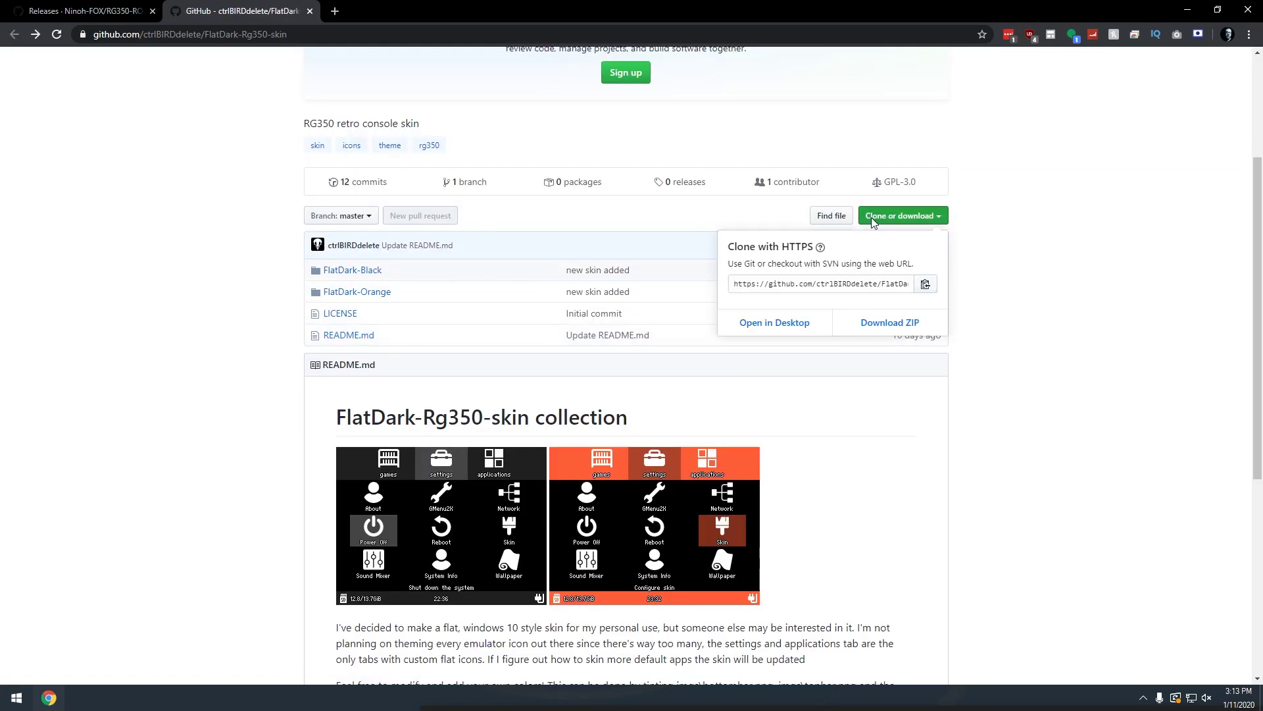
click(882, 321)
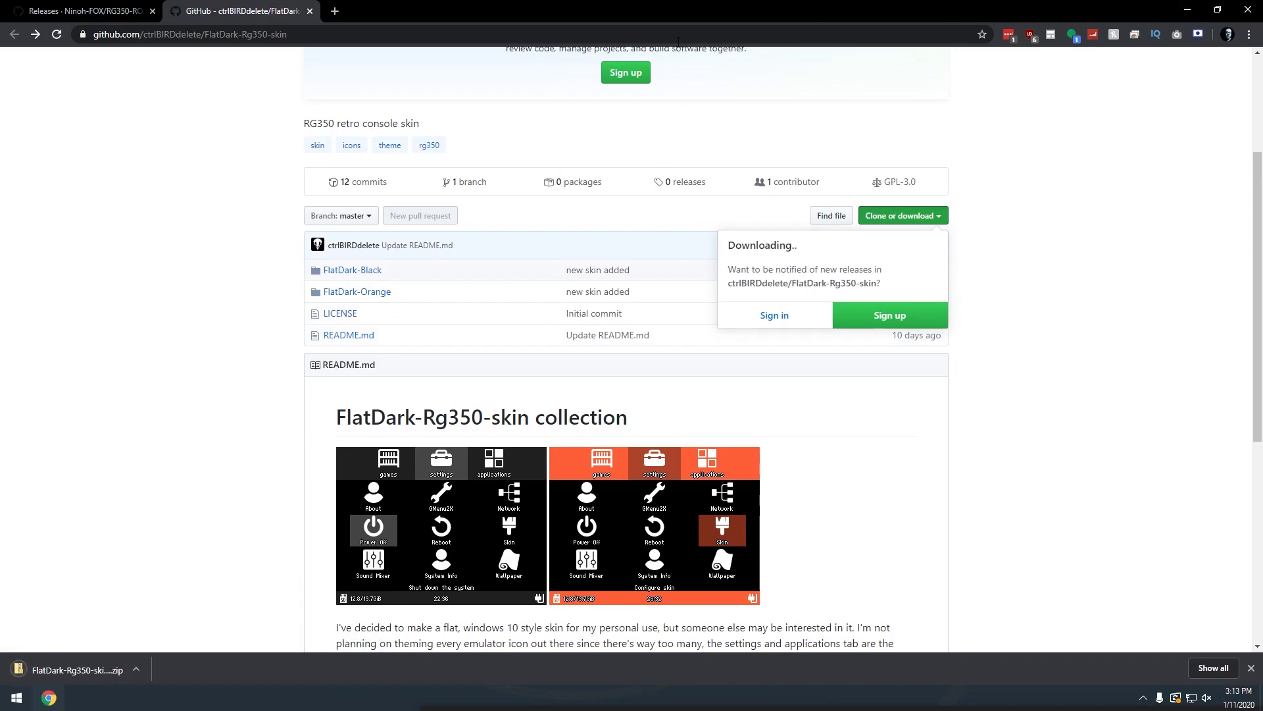
Step: Snap the browser to the top-right corner and drag the downloaded skin ZIP onto the desktop
key(super+d)
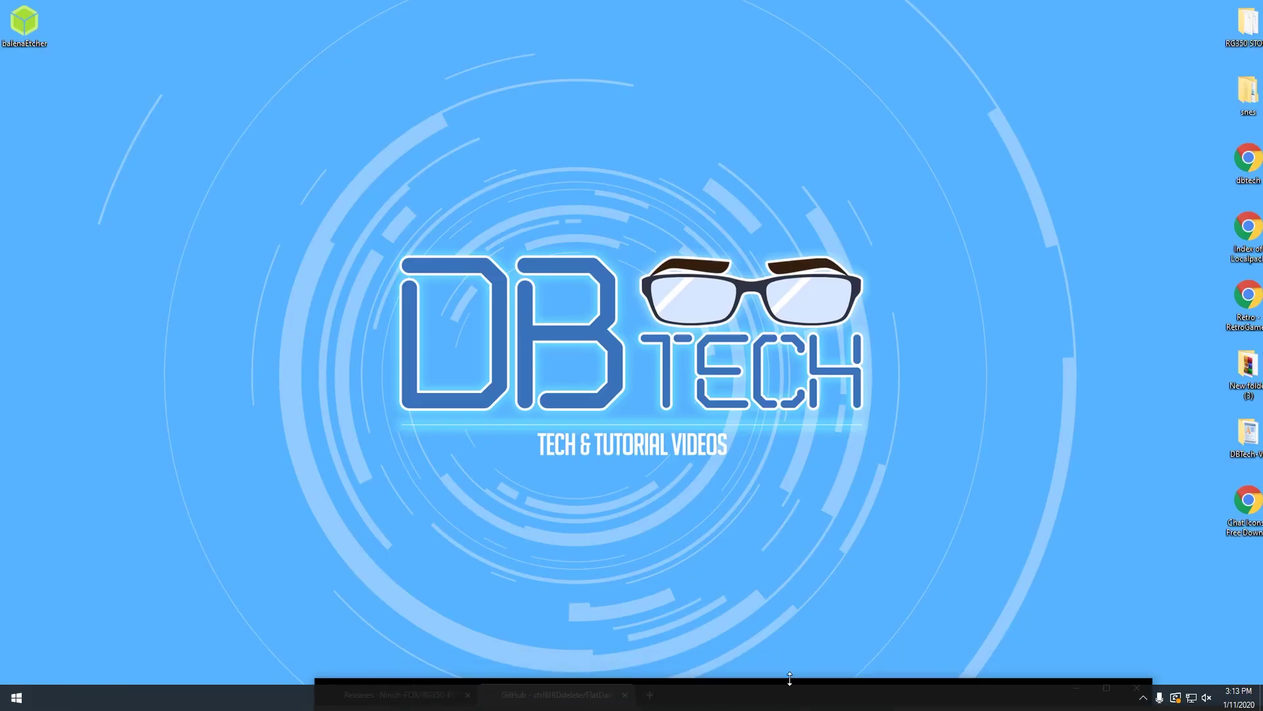
drag(833, 681, 833, 0)
key(super+Right)
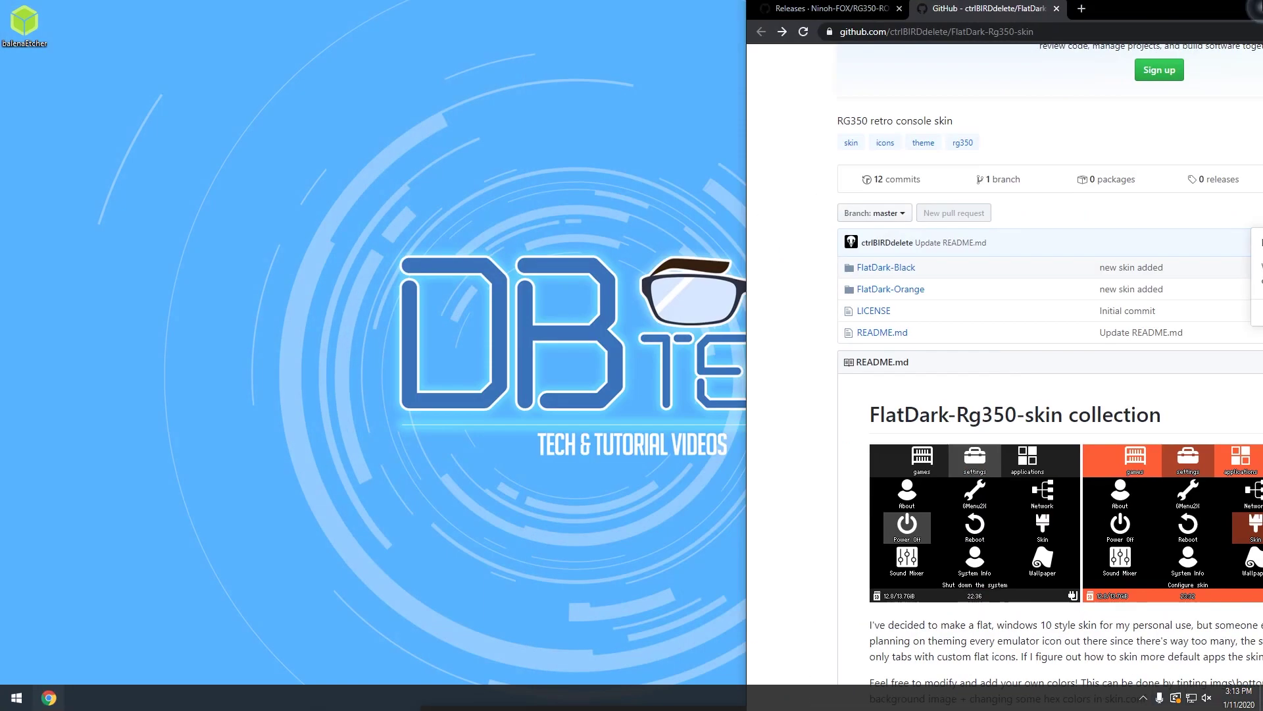
key(super+Up)
drag(738, 332, 358, 265)
Step: Extract the ZIP with WinRAR into a 'FlatDark-Rg350-skin-master (1)' folder
right_click(365, 244)
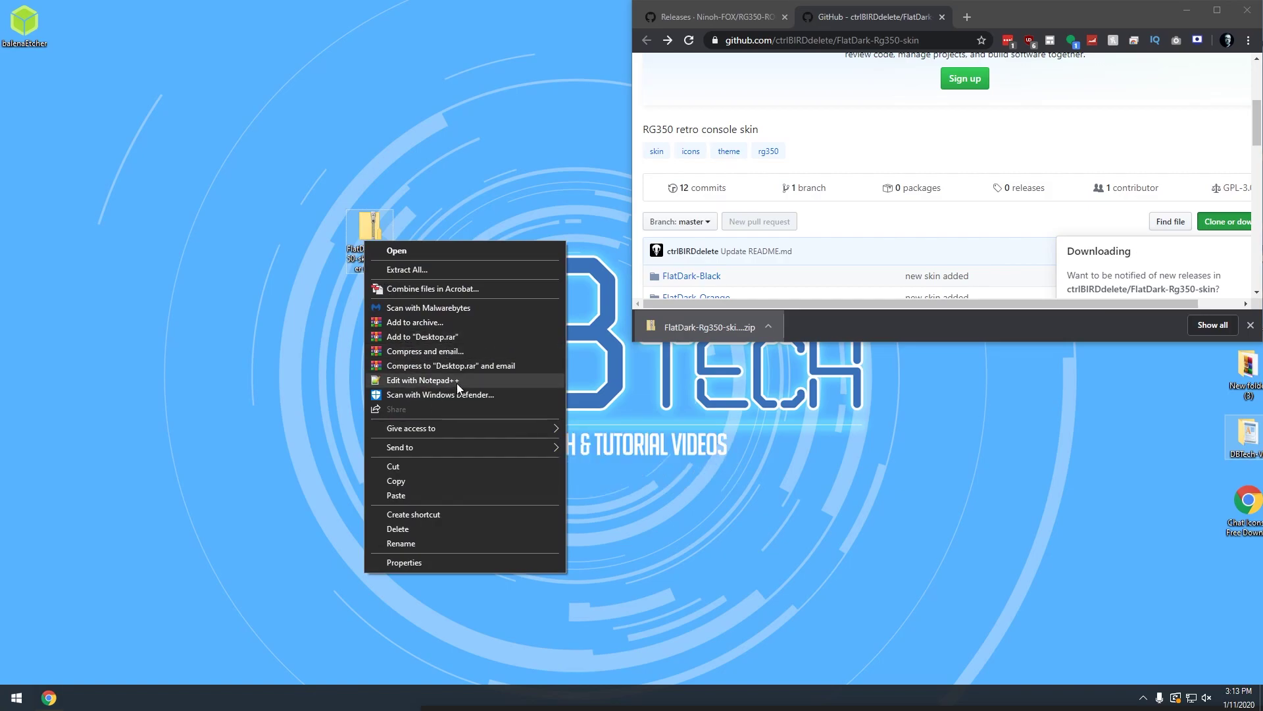
click(388, 225)
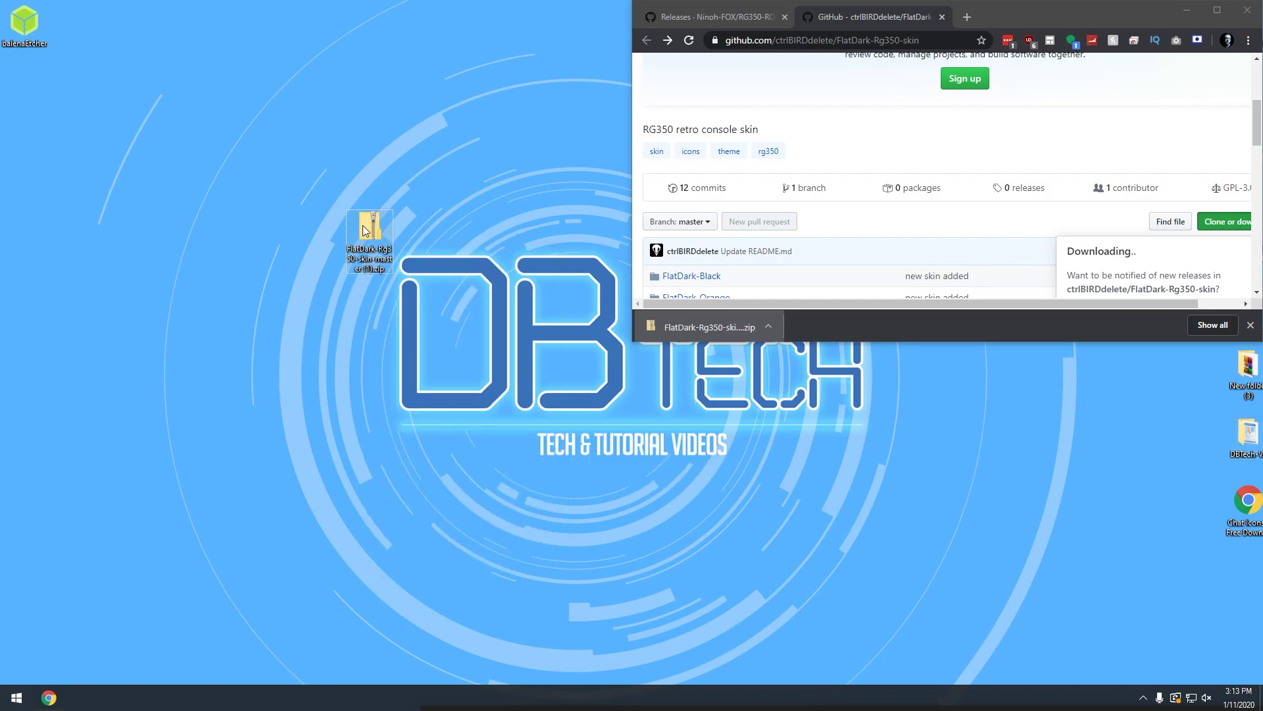
right_click(362, 225)
click(414, 359)
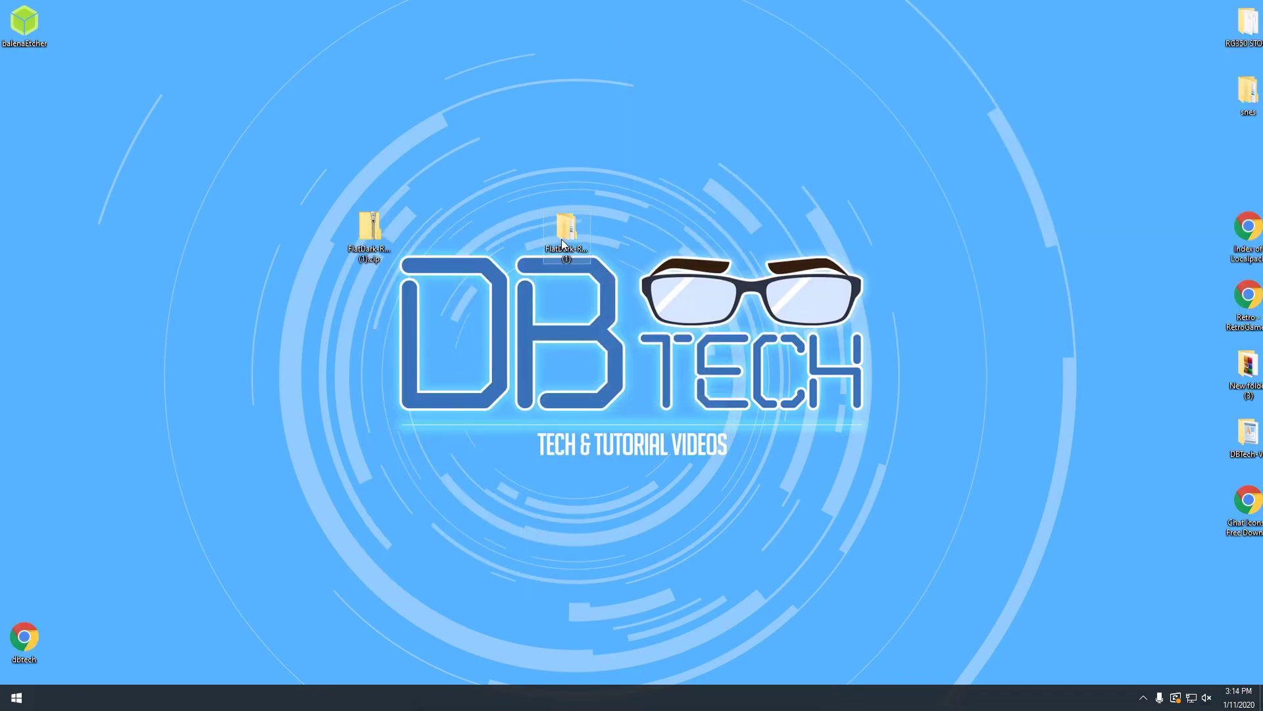
Step: Open FlatDark-Rg350-skin-master (1) > FlatDark-Rg350-skin-master > FlatDark-Black and pick skin.conf
double_click(566, 227)
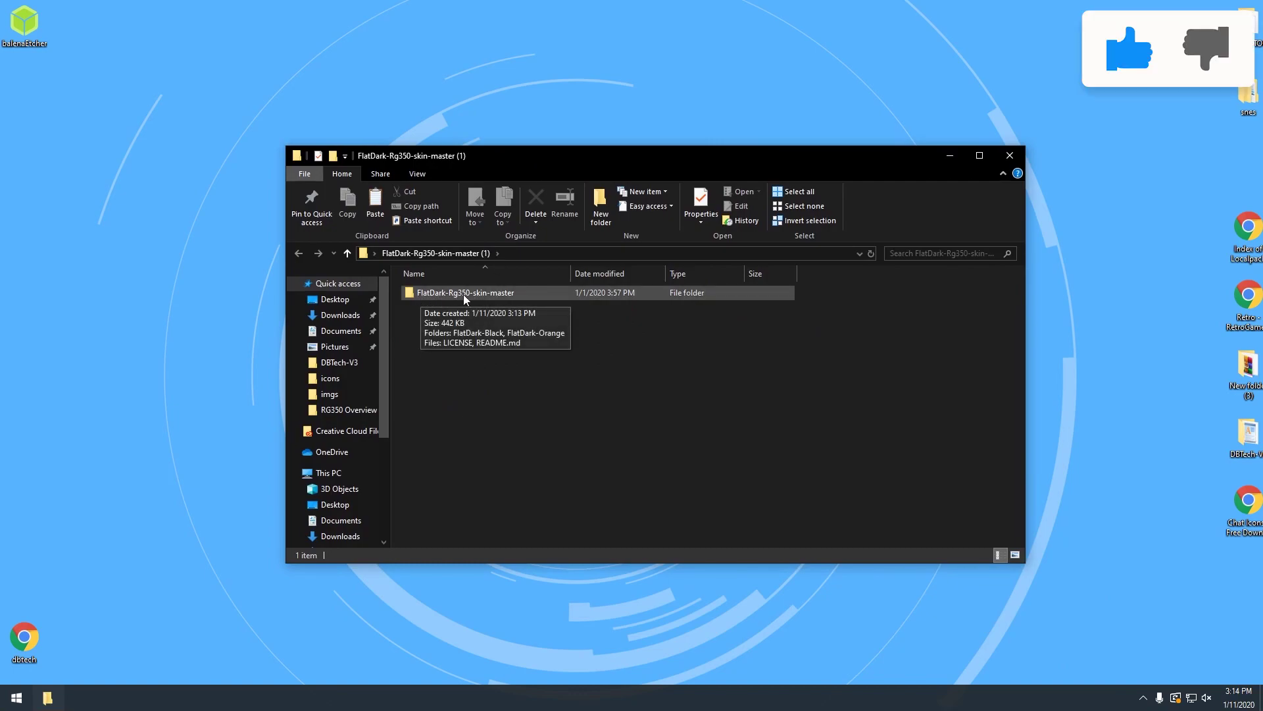
double_click(495, 295)
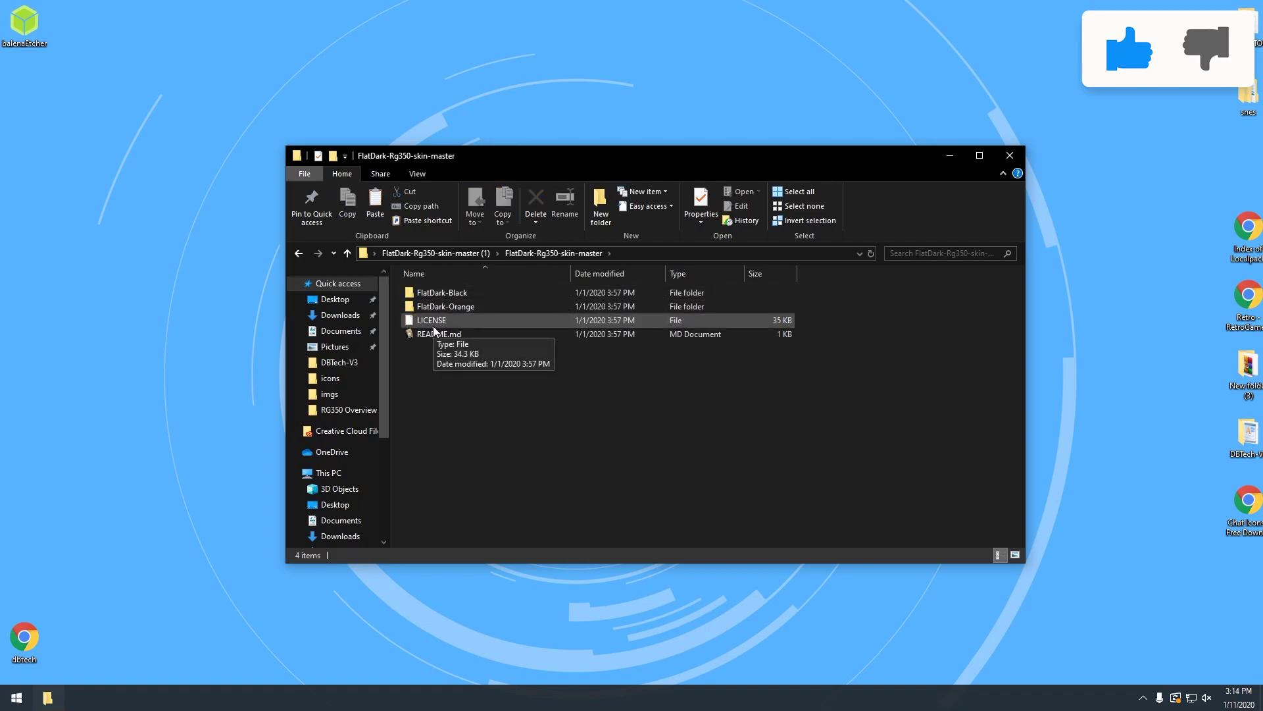
double_click(441, 292)
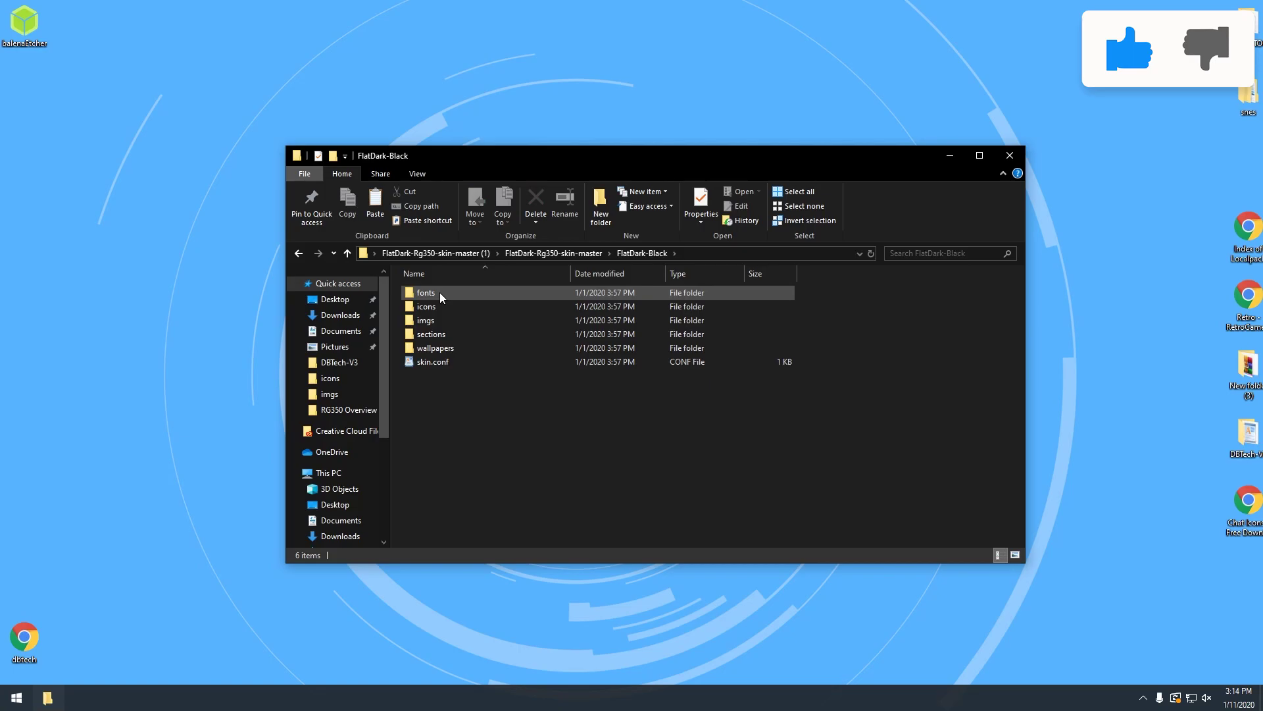
click(444, 361)
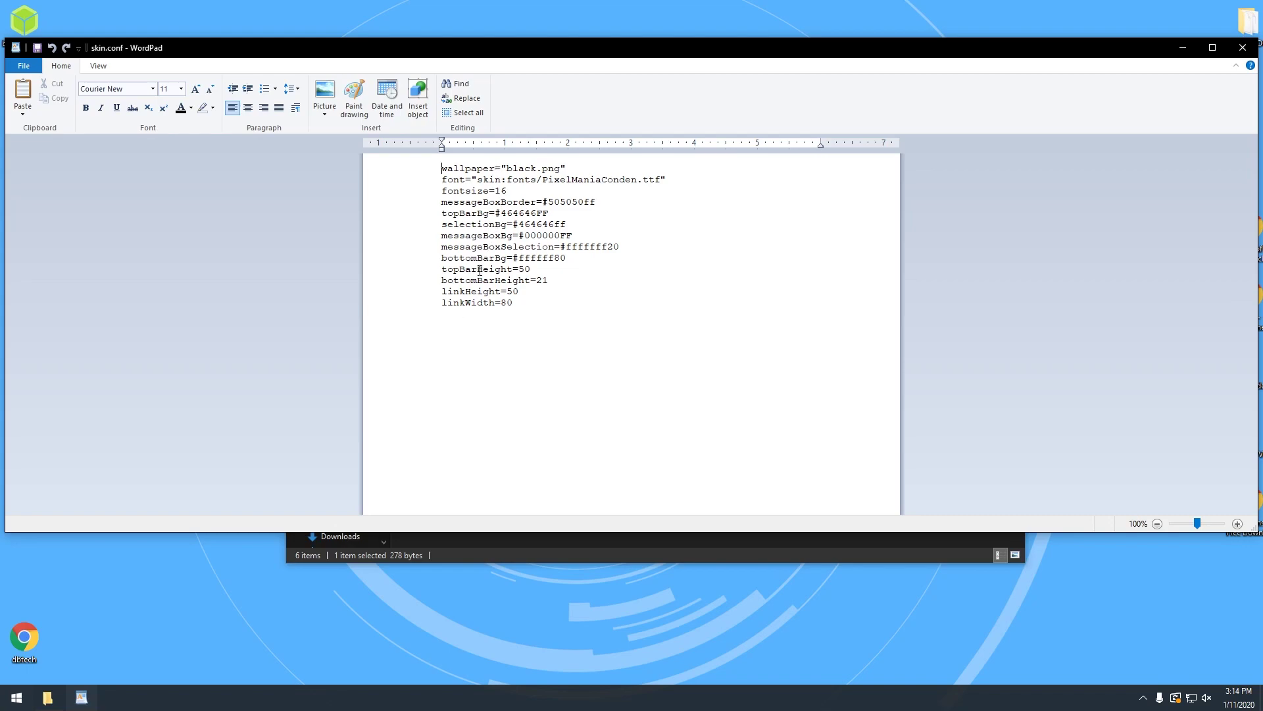
drag(475, 169, 482, 282)
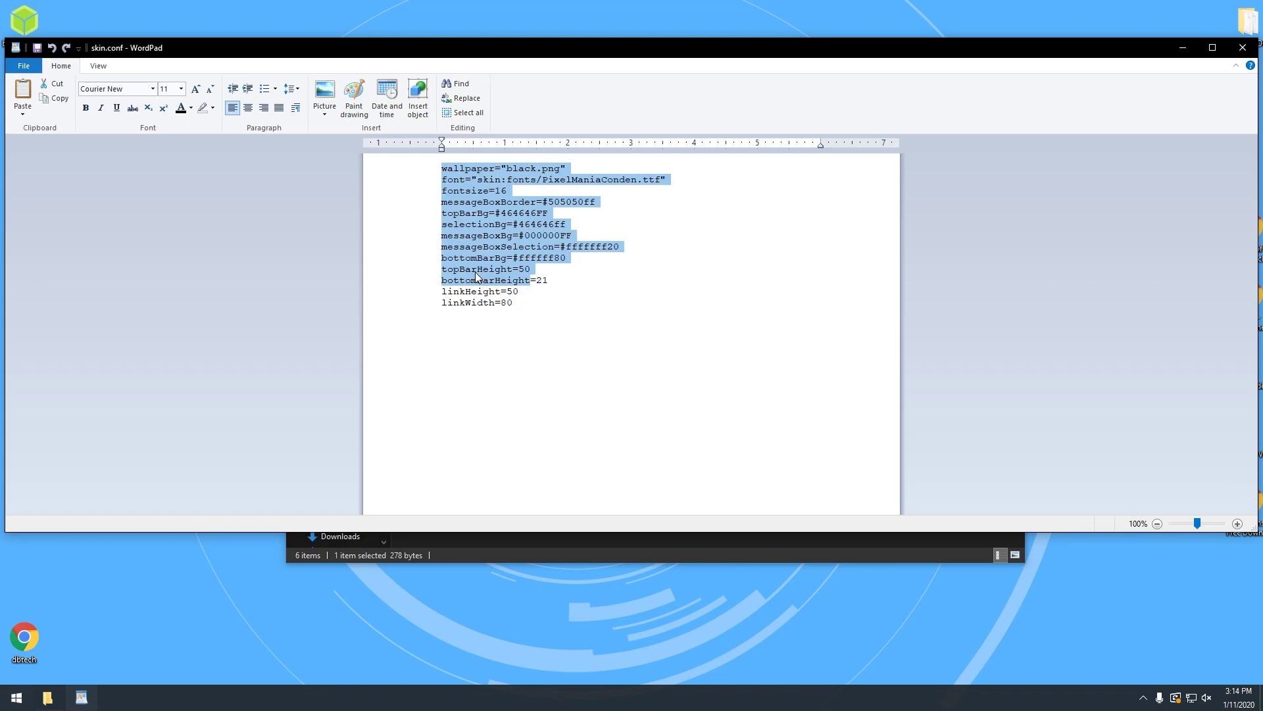
click(475, 271)
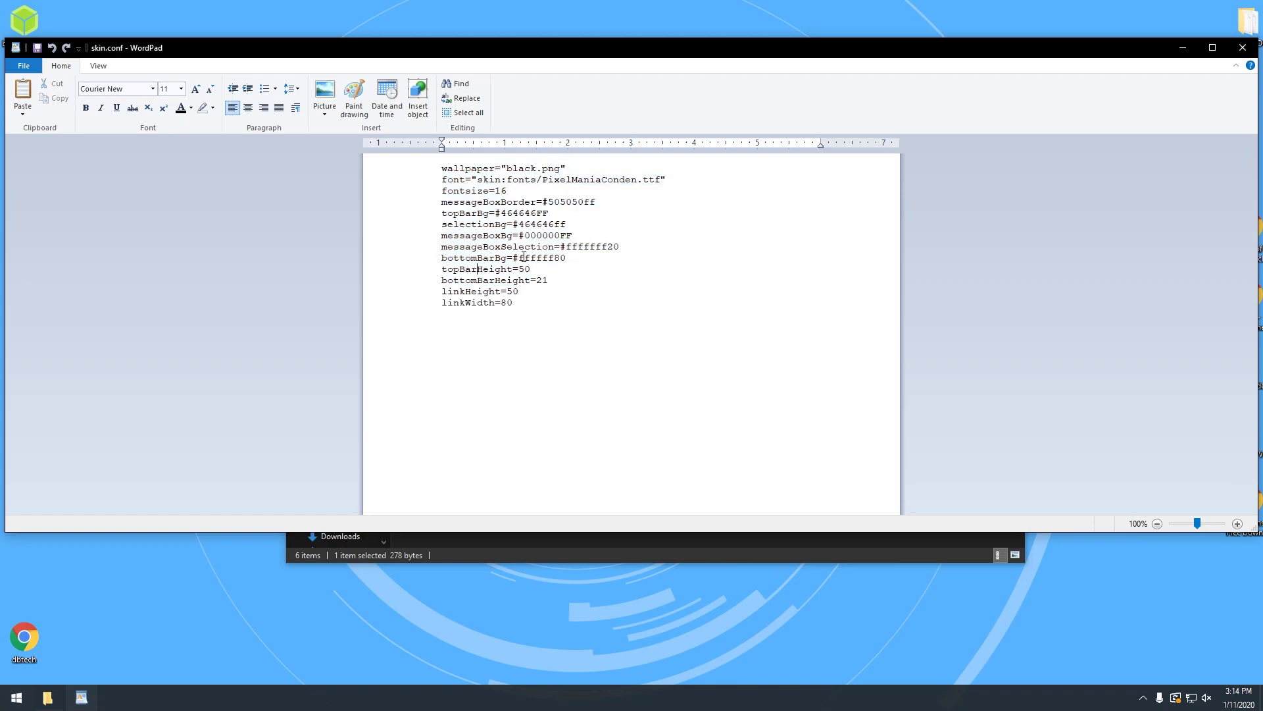
mouse_move(521, 258)
mouse_down()
mouse_move(553, 260)
mouse_move(521, 258)
mouse_up()
click(555, 258)
click(521, 257)
drag(521, 258, 566, 258)
click(520, 257)
click(553, 257)
drag(583, 203, 593, 204)
click(1242, 48)
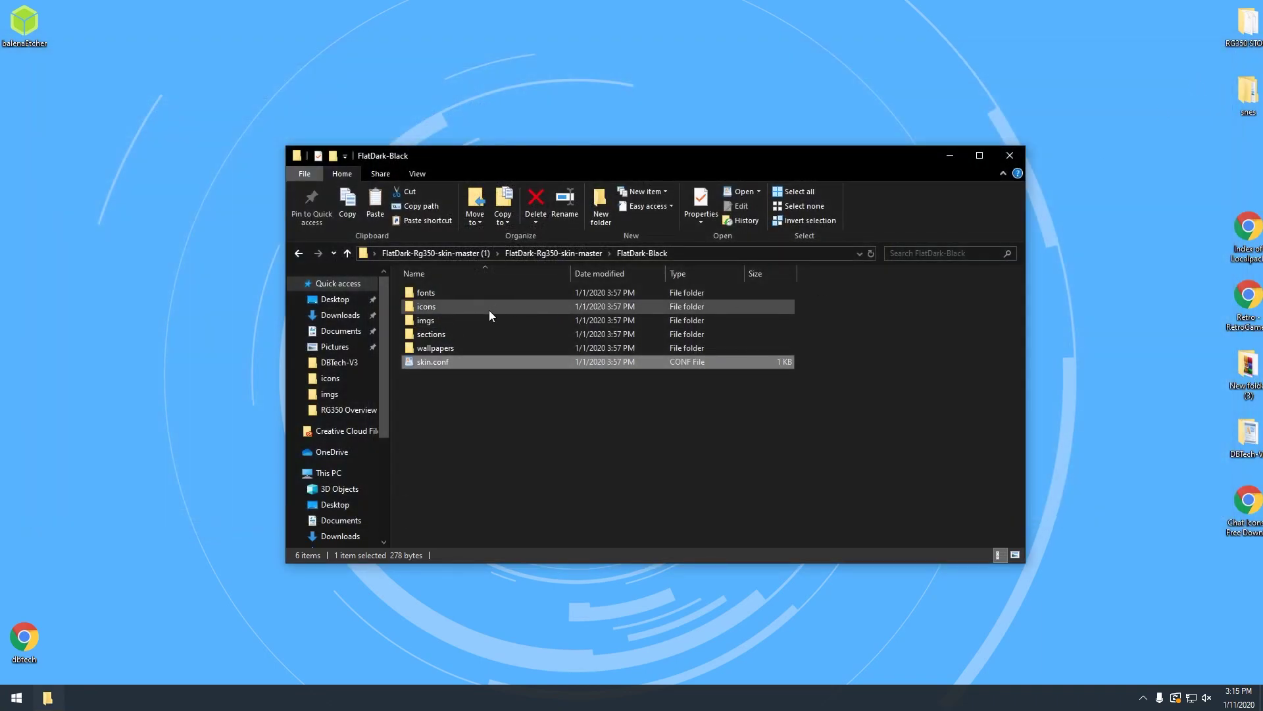
double_click(427, 293)
key(alt+Left)
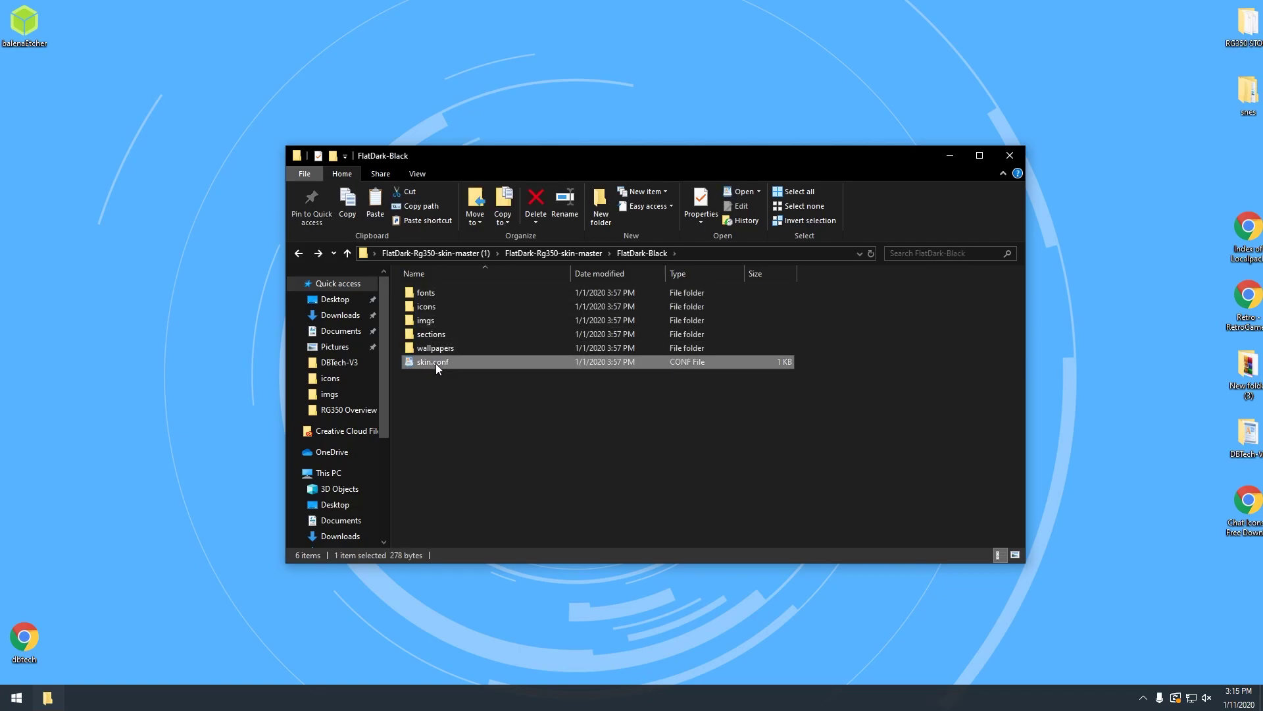
double_click(436, 363)
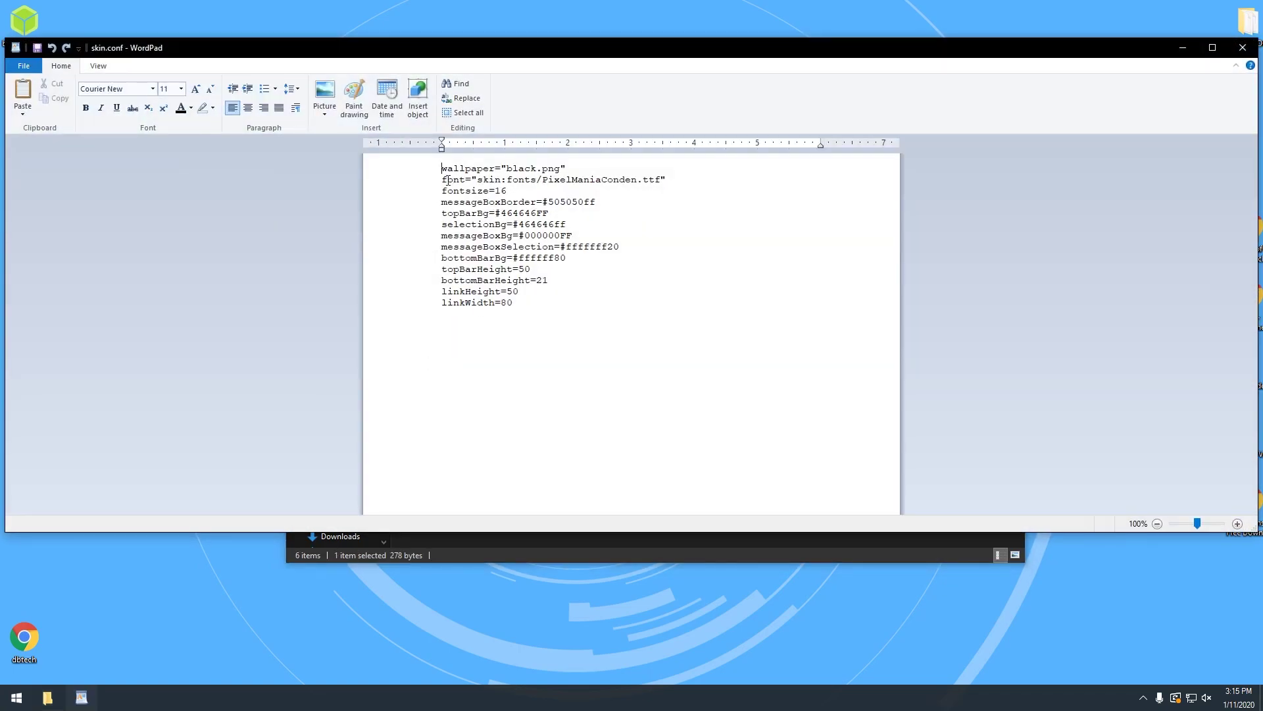
triple_click(672, 179)
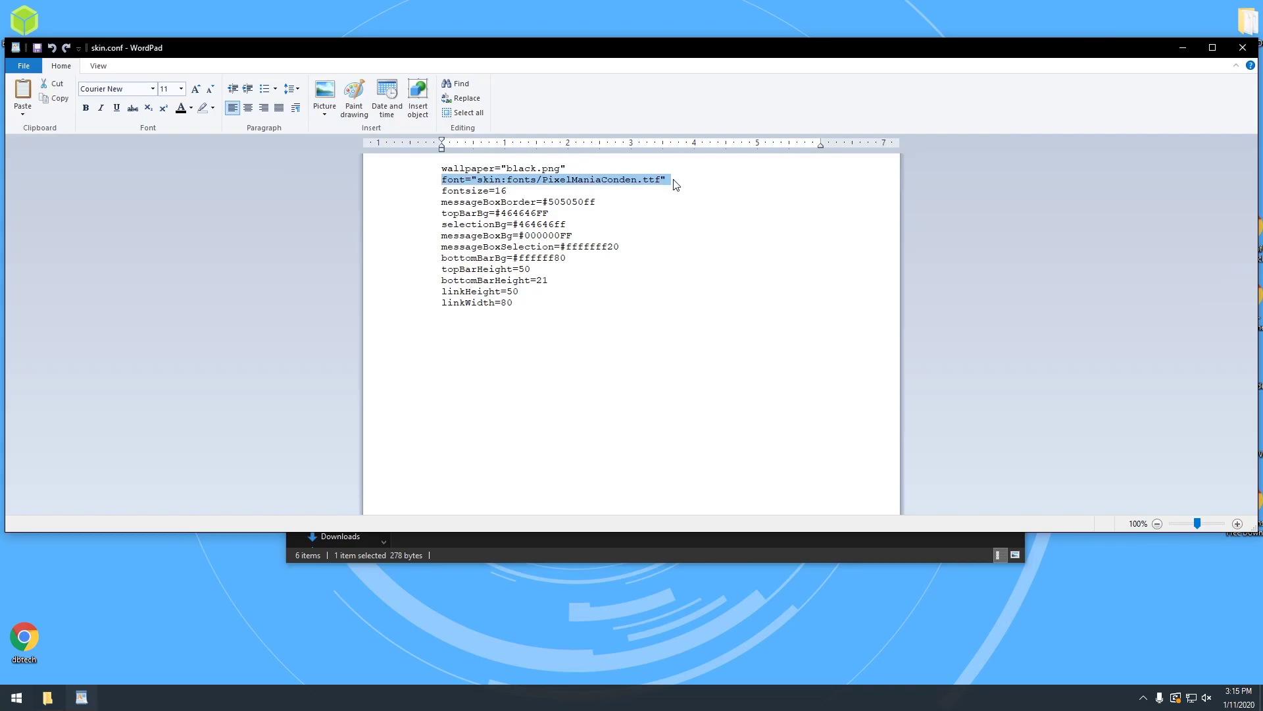
click(1241, 48)
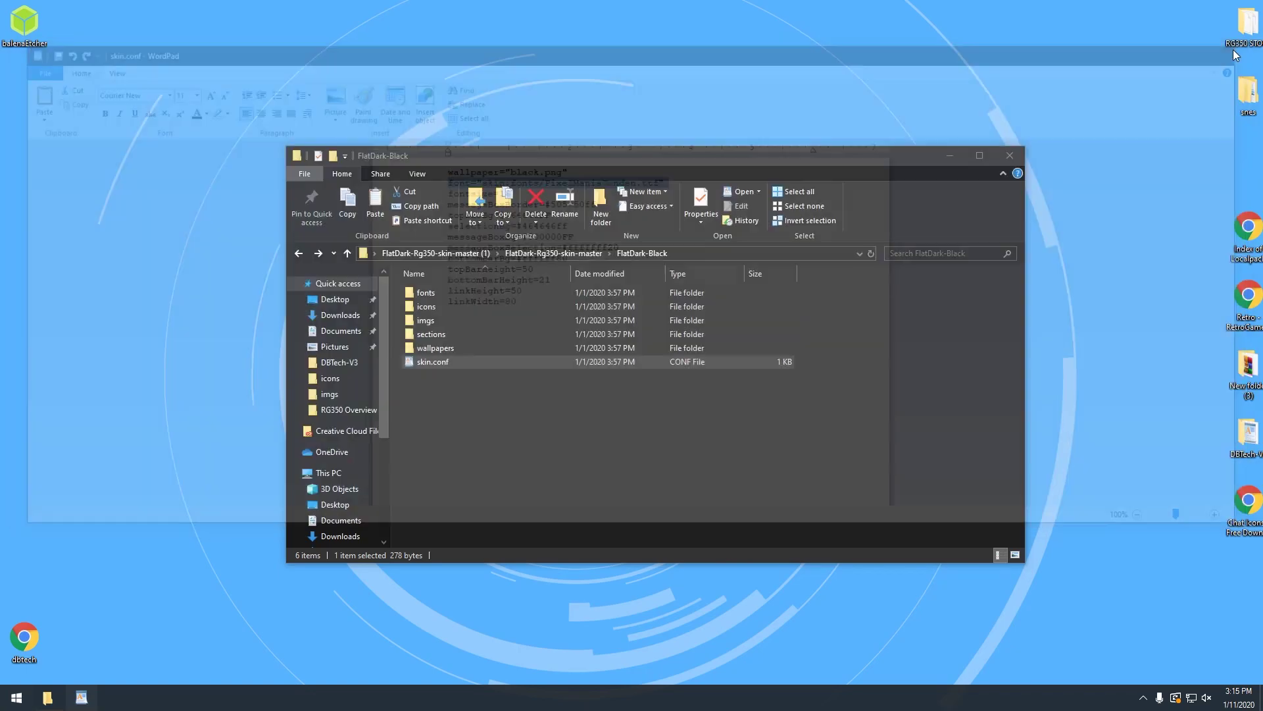
double_click(424, 306)
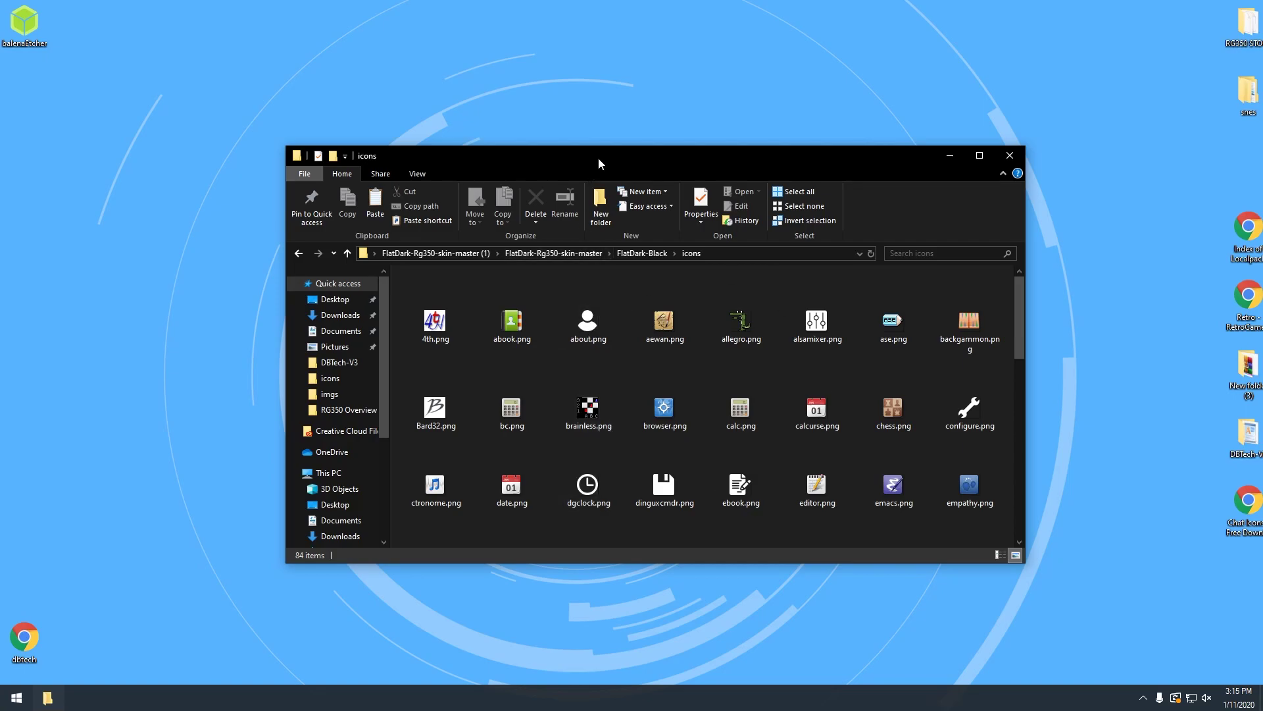
Step: Check the about, alsamixer, configure, calcurse and calc icons, then open the desktop DBTech-V3 folder
drag(599, 156, 398, 89)
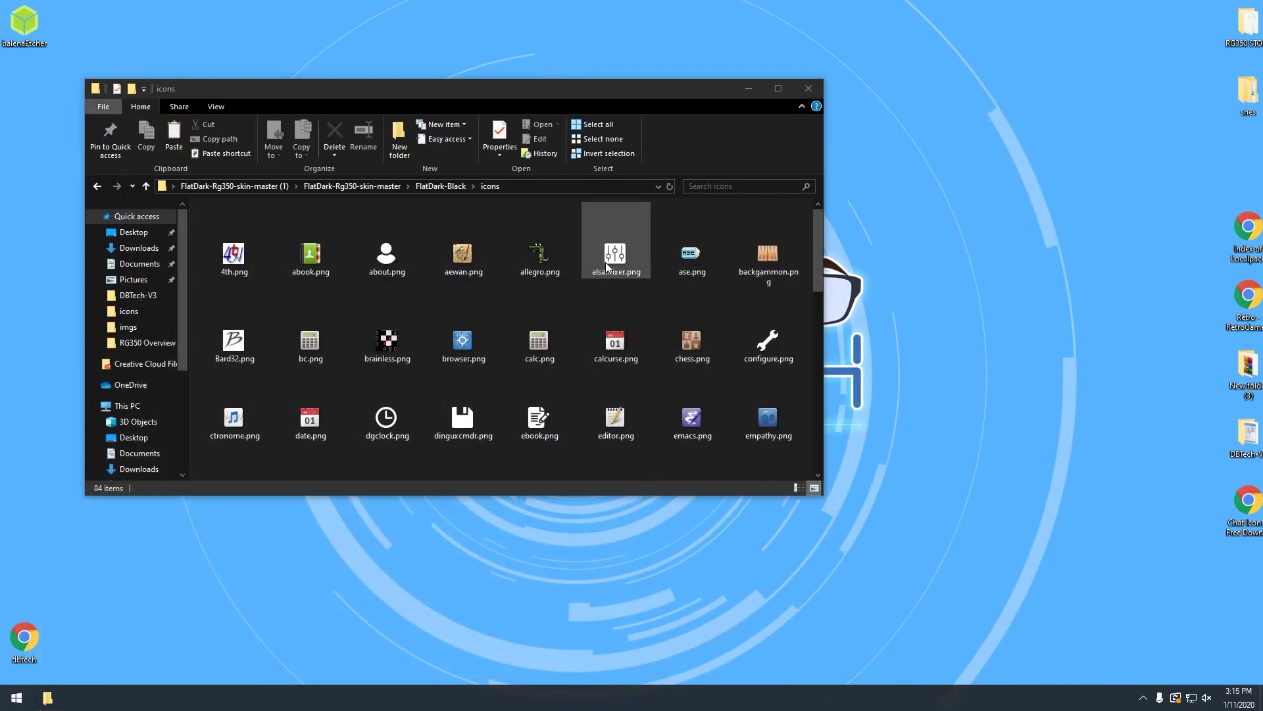
click(374, 259)
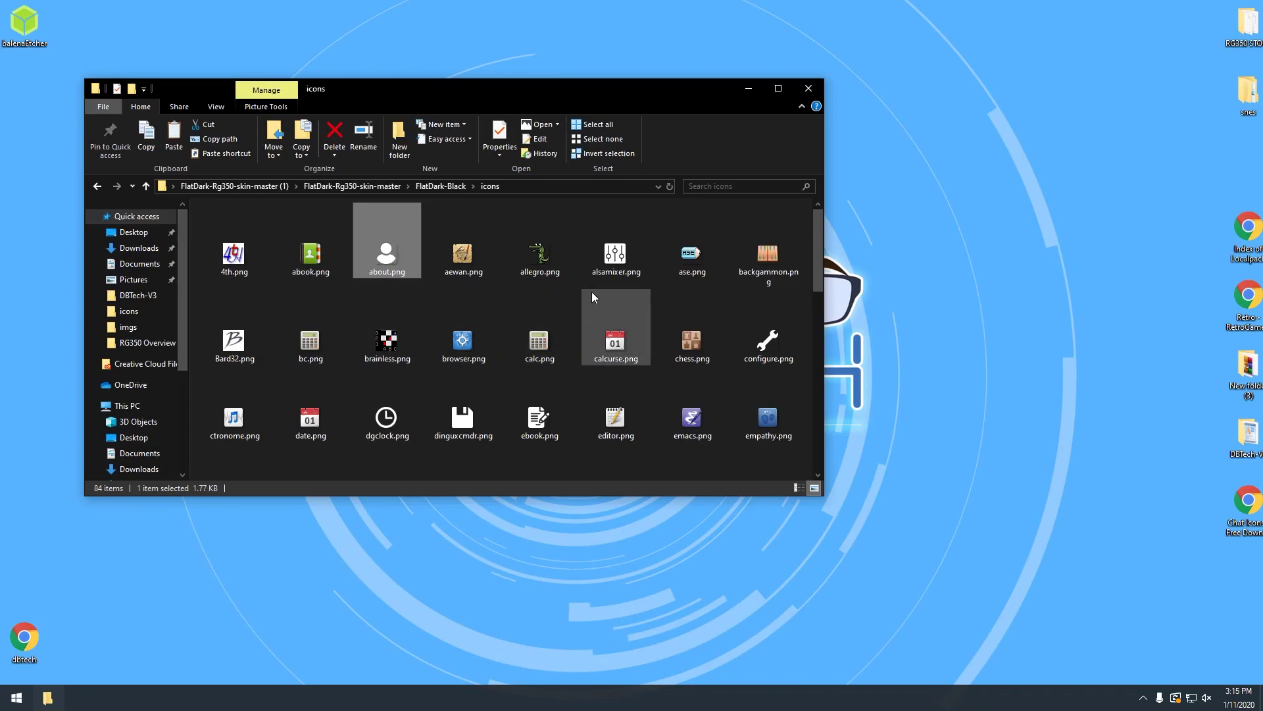
click(608, 270)
click(763, 348)
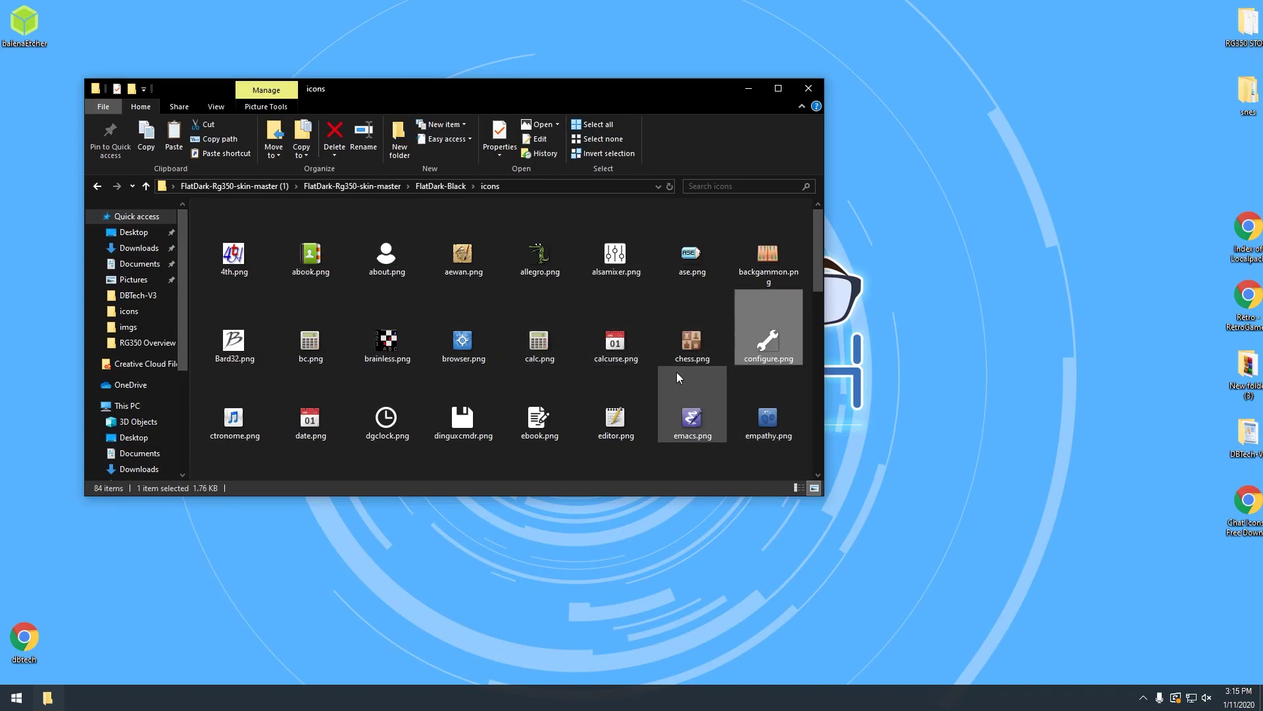
click(625, 349)
click(556, 360)
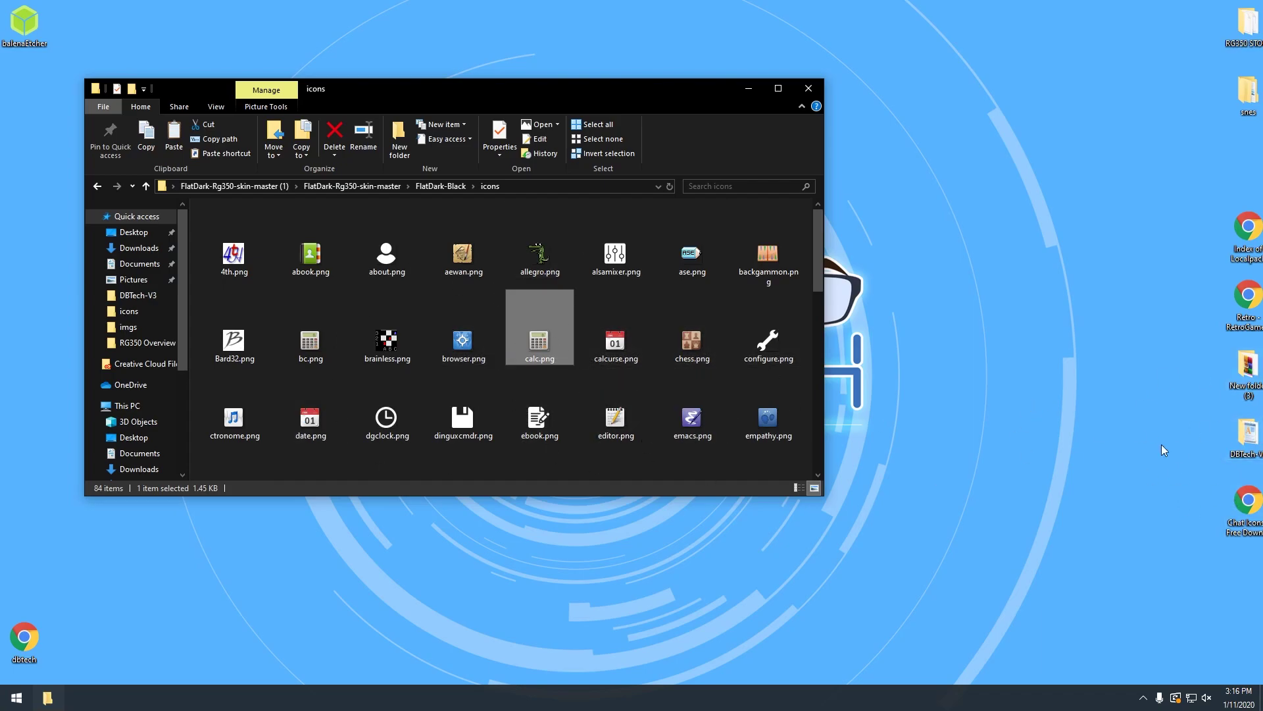
double_click(1242, 438)
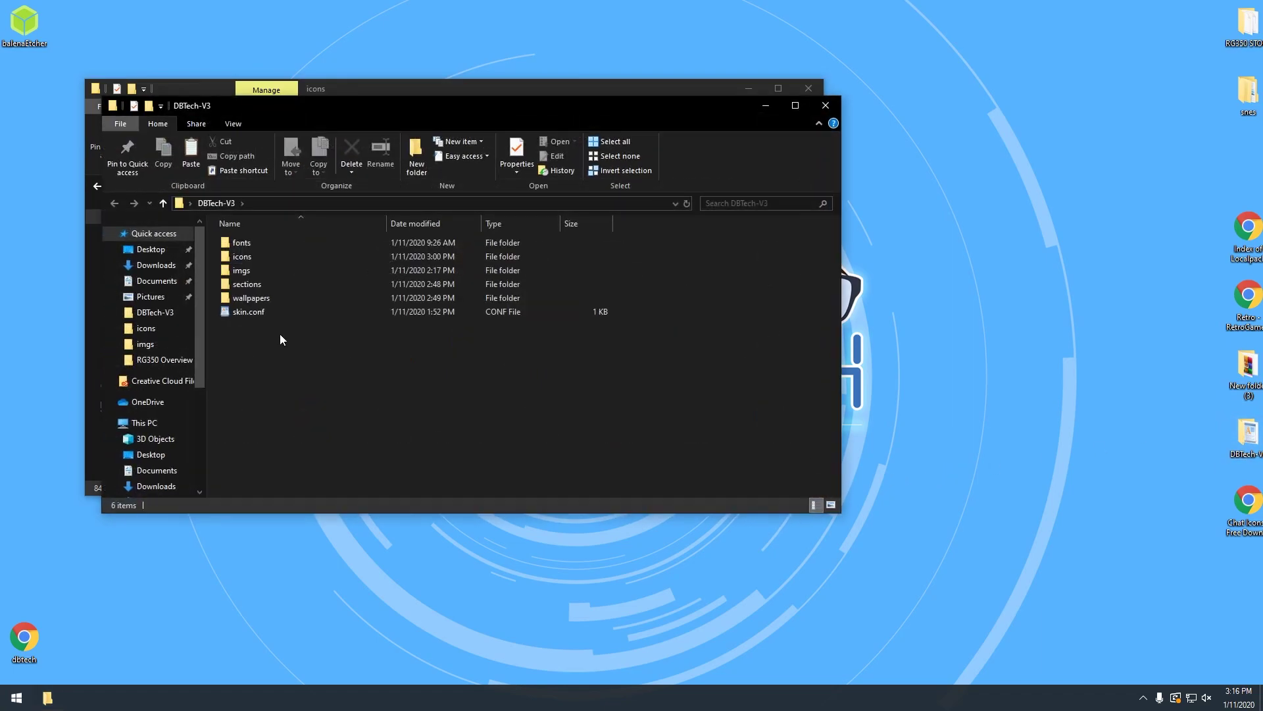
Step: Open DBTech-V3's icons folder and check its dinguxcmdr, generic, explorer and exit icons
double_click(246, 261)
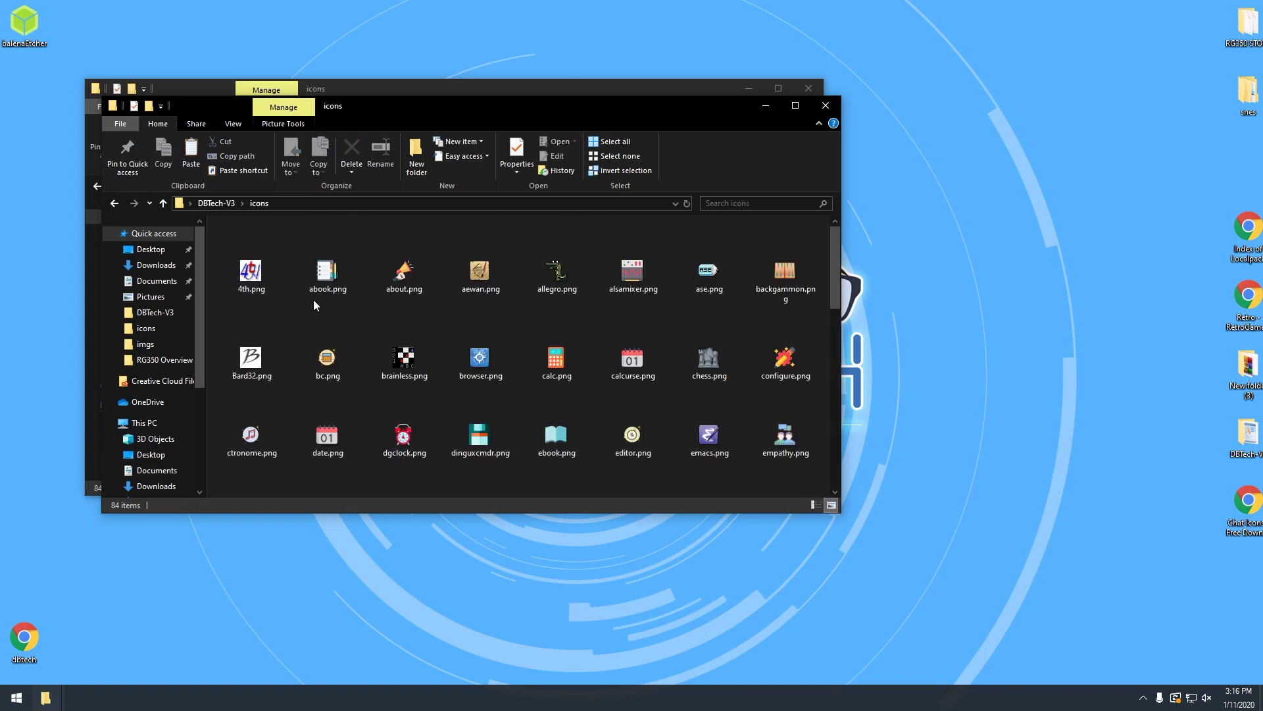
scroll(360, 365, down, 4)
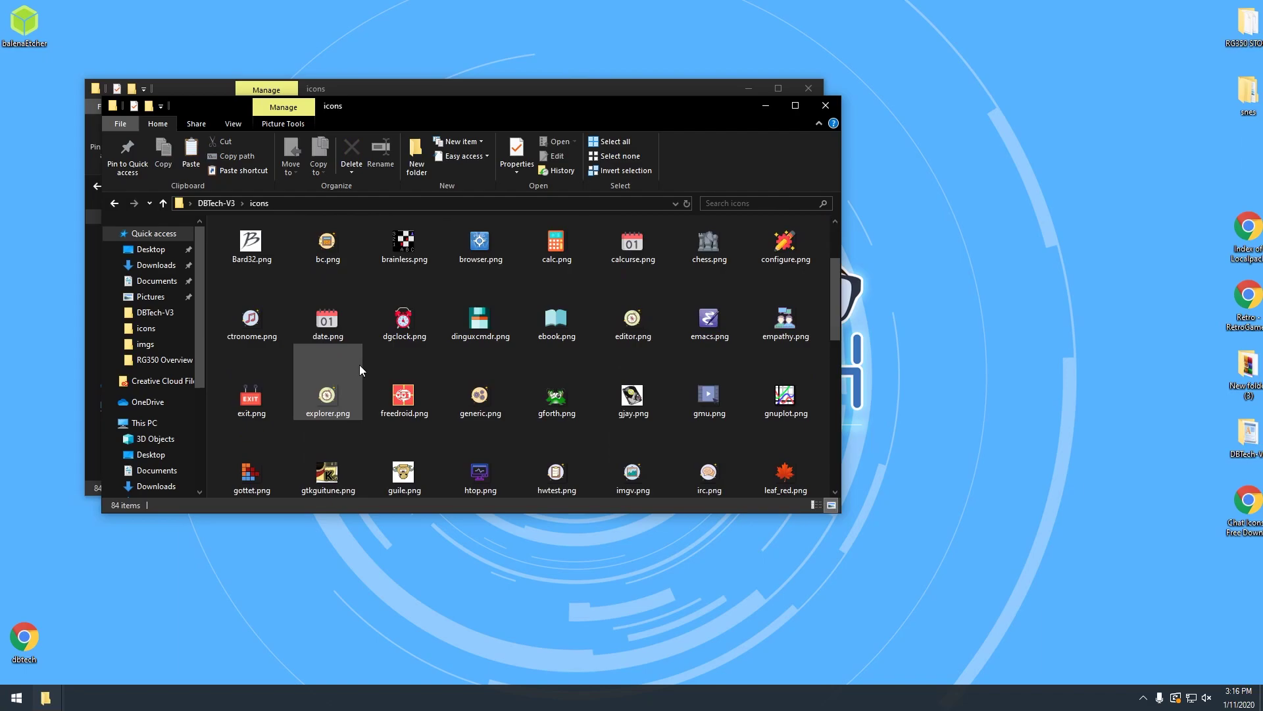
scroll(361, 365, up, 2)
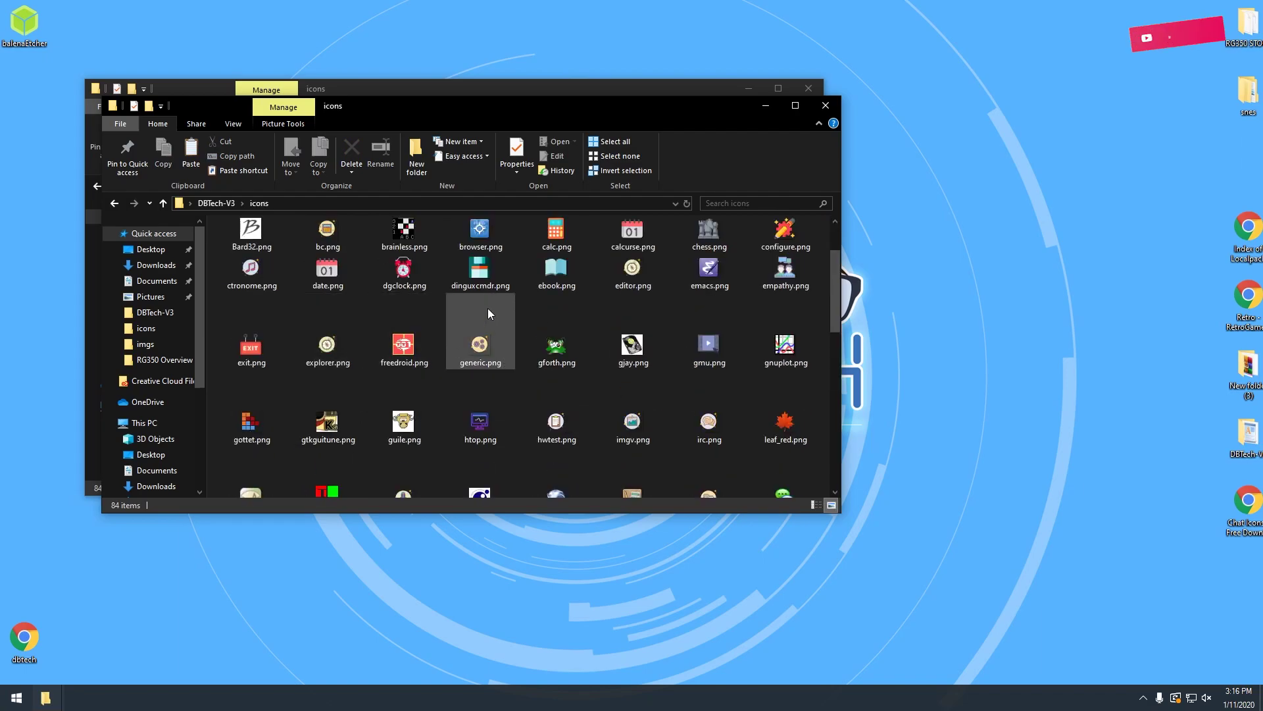
click(482, 280)
click(490, 348)
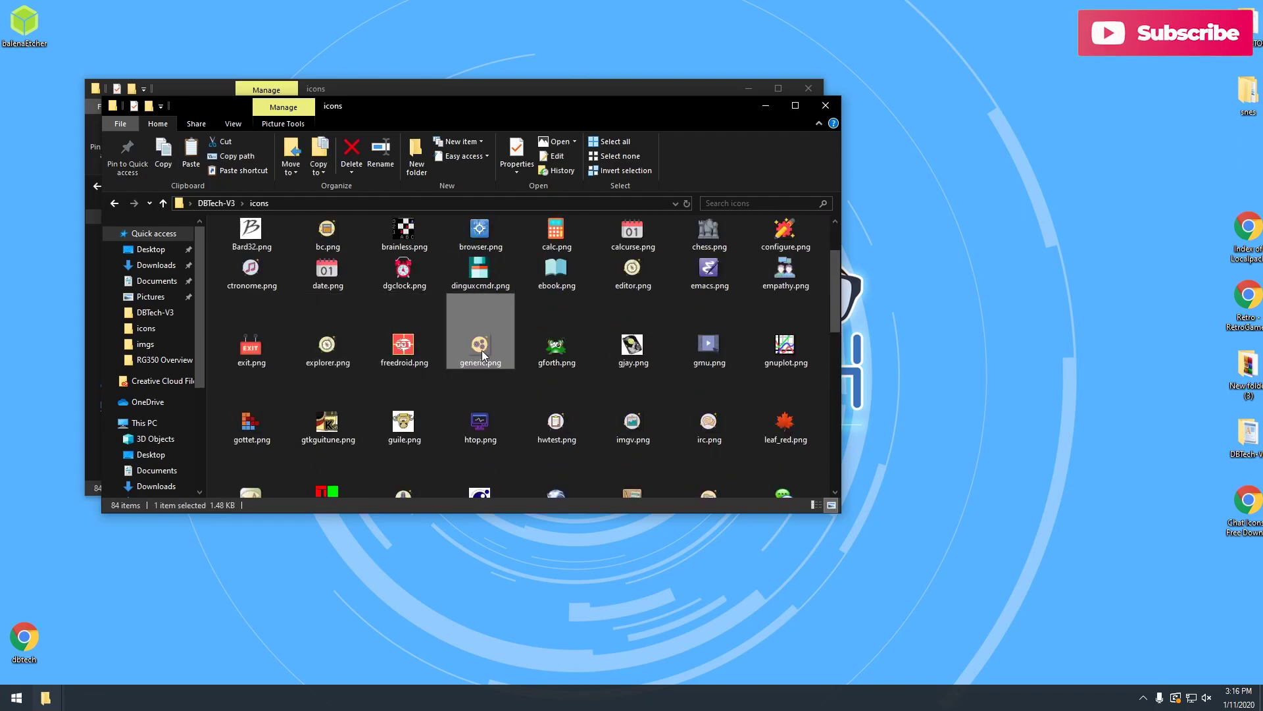
click(327, 346)
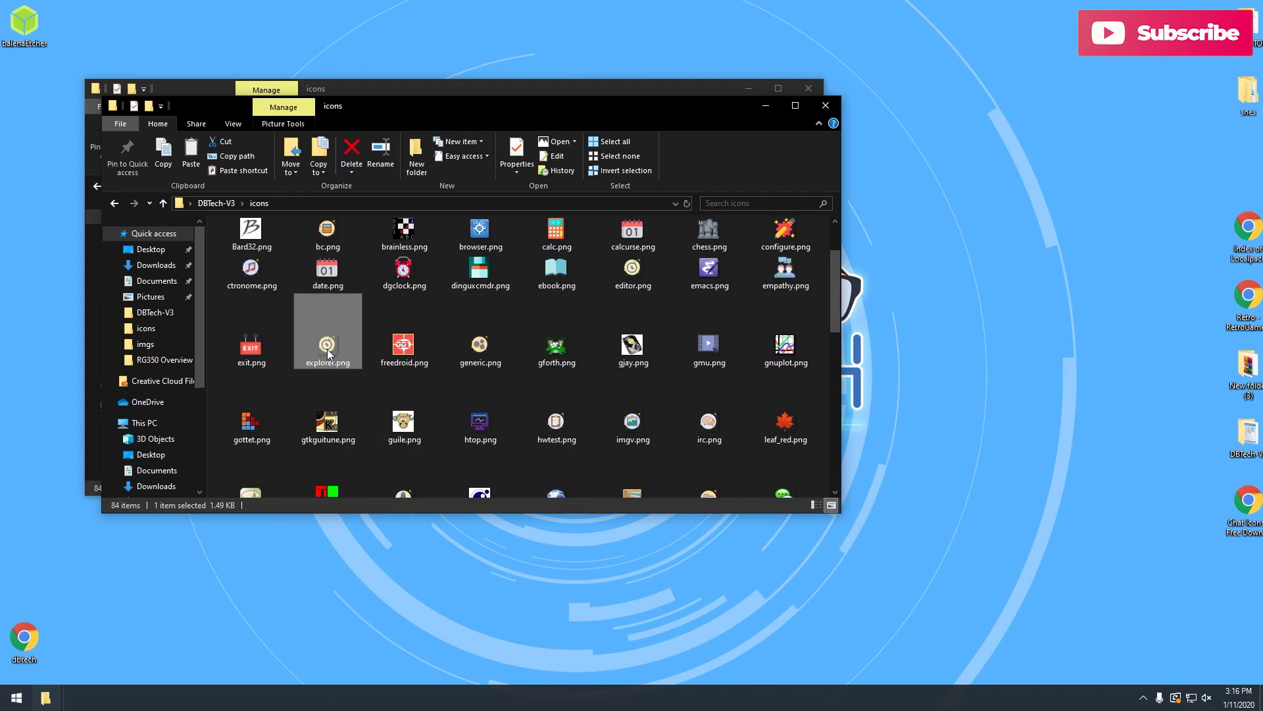
click(251, 346)
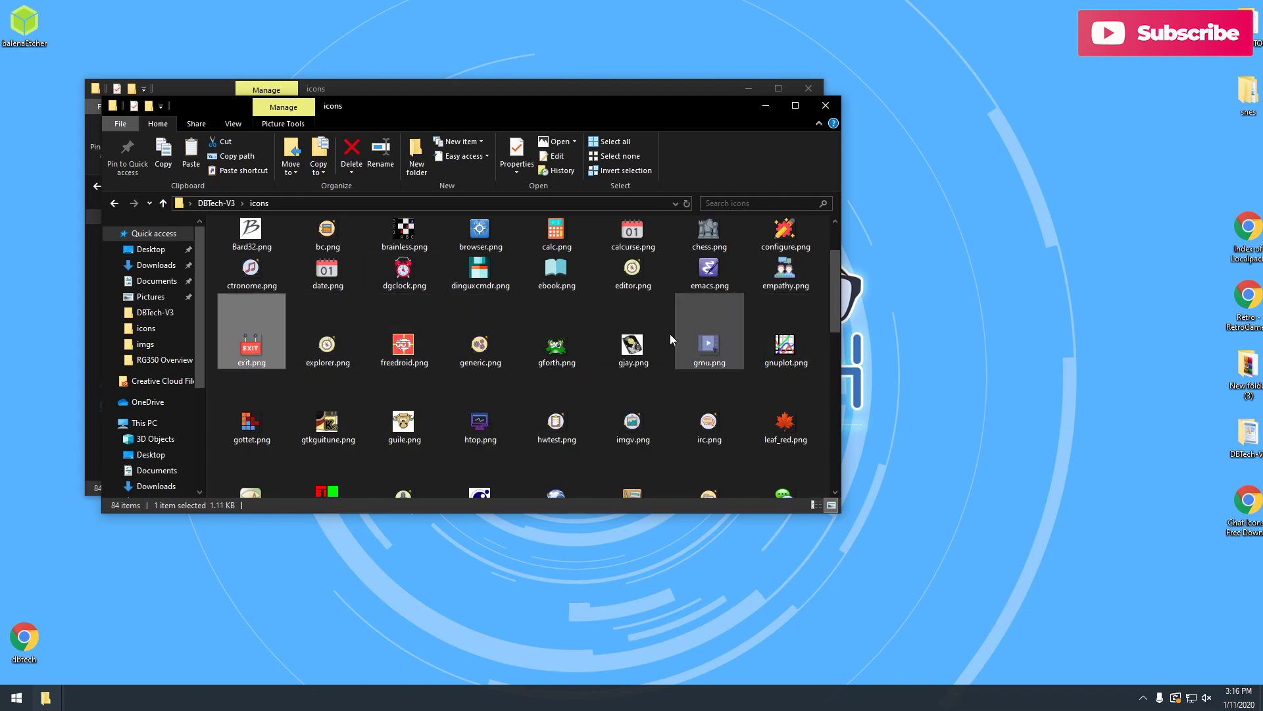
Step: Select FlatDark-Black's exit.png and snap that icons window to the left half
drag(549, 115, 893, 158)
click(310, 412)
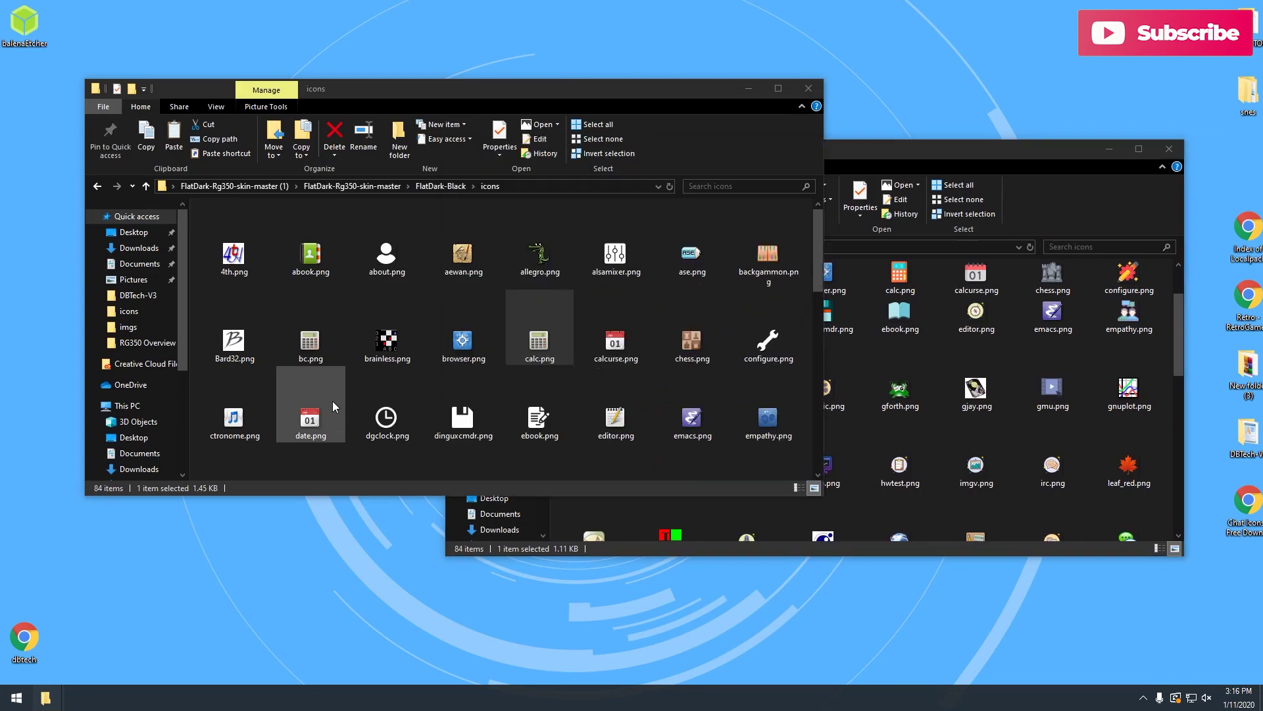
click(921, 442)
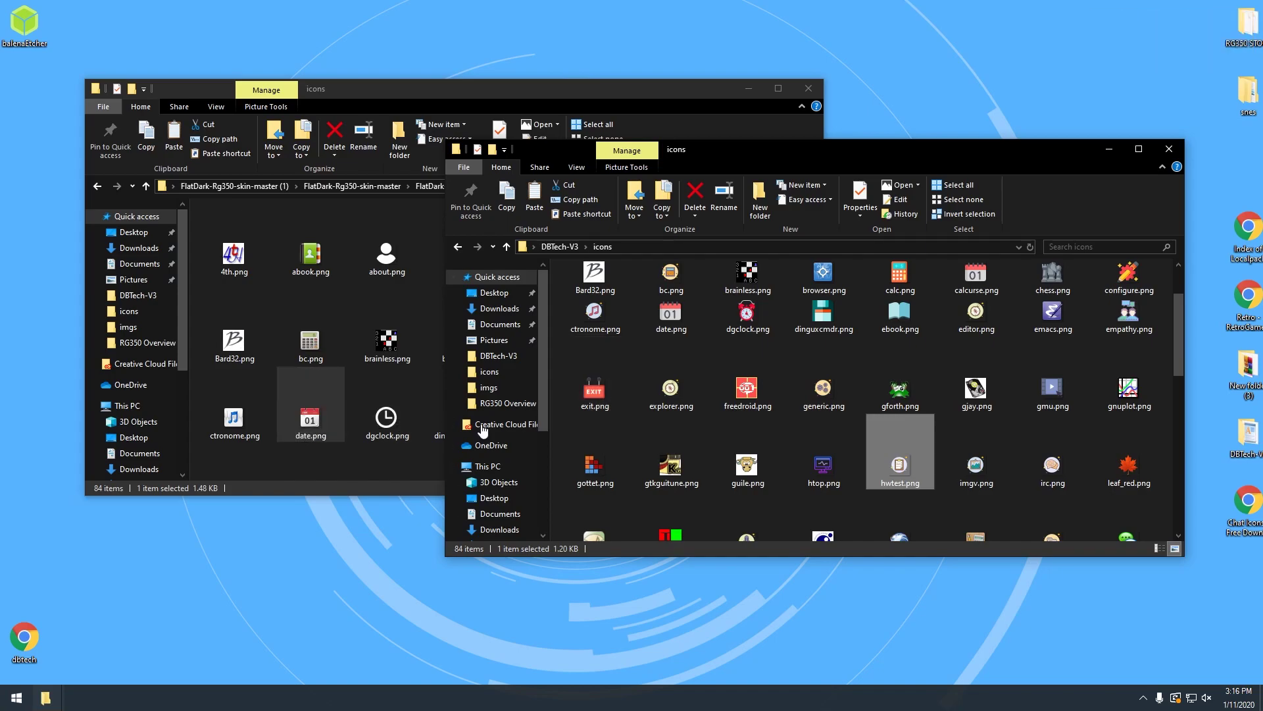
click(294, 420)
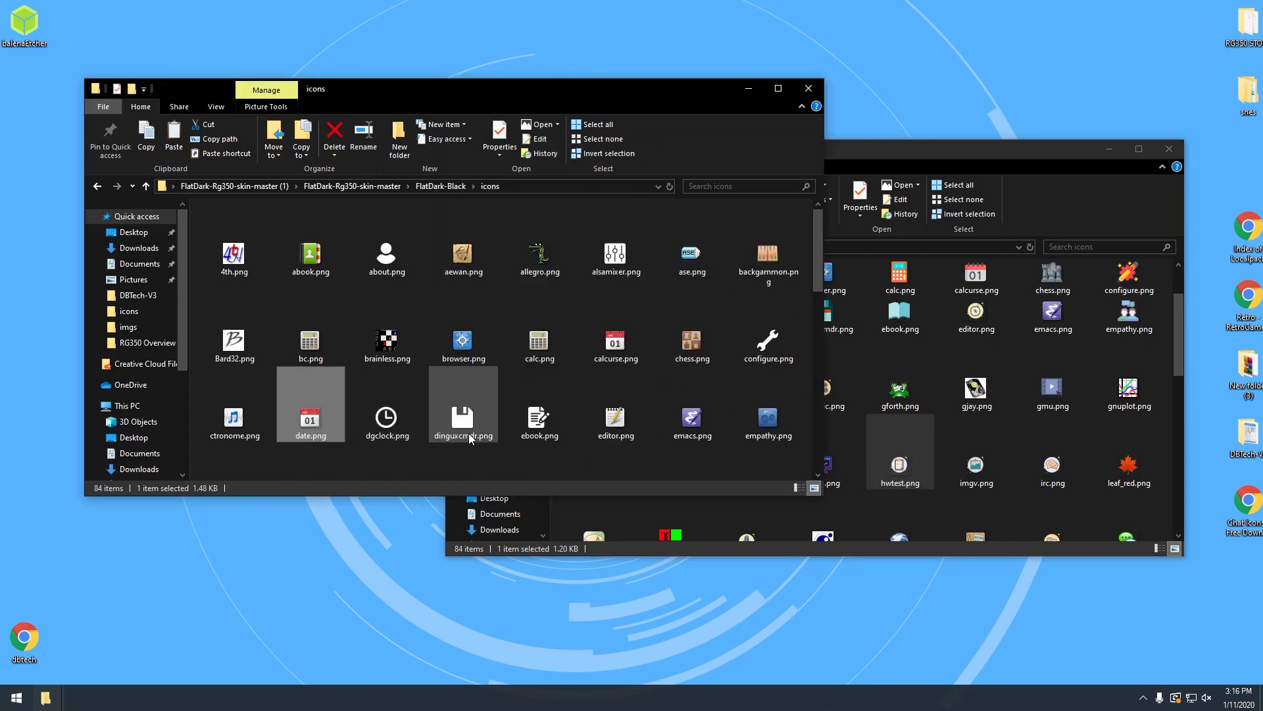
scroll(595, 417, down, 2)
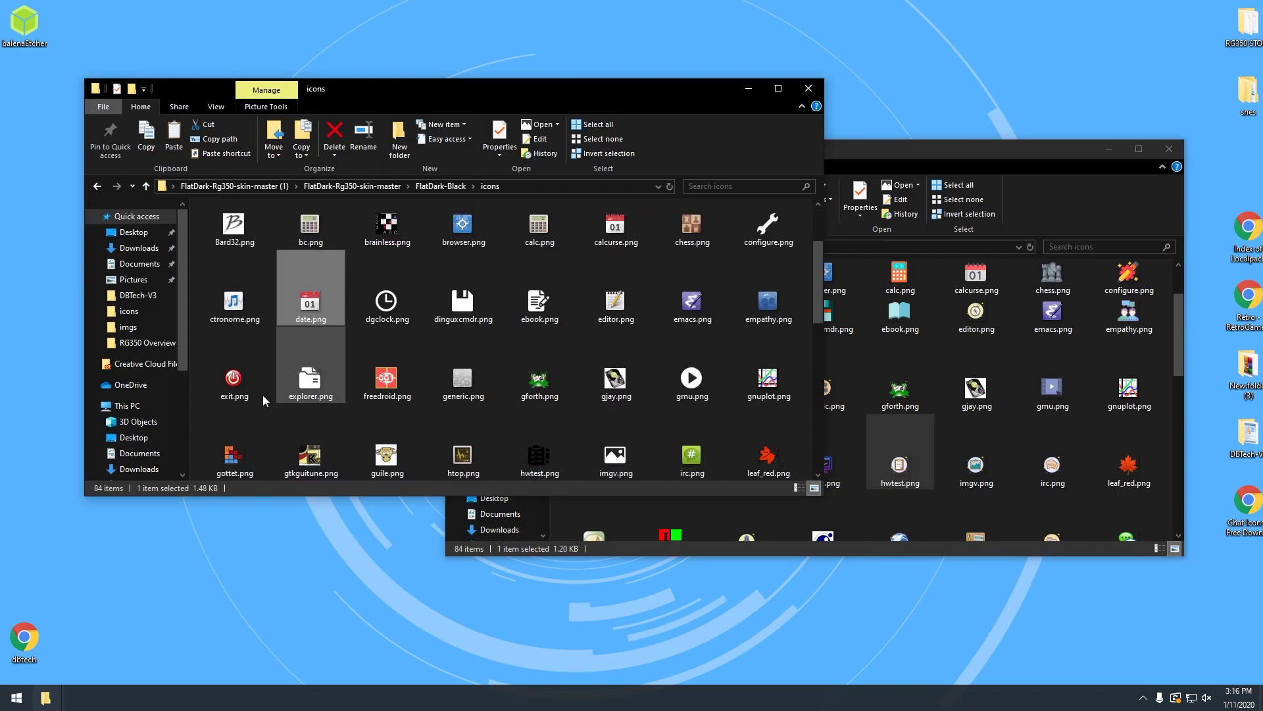
click(247, 385)
key(super+Left)
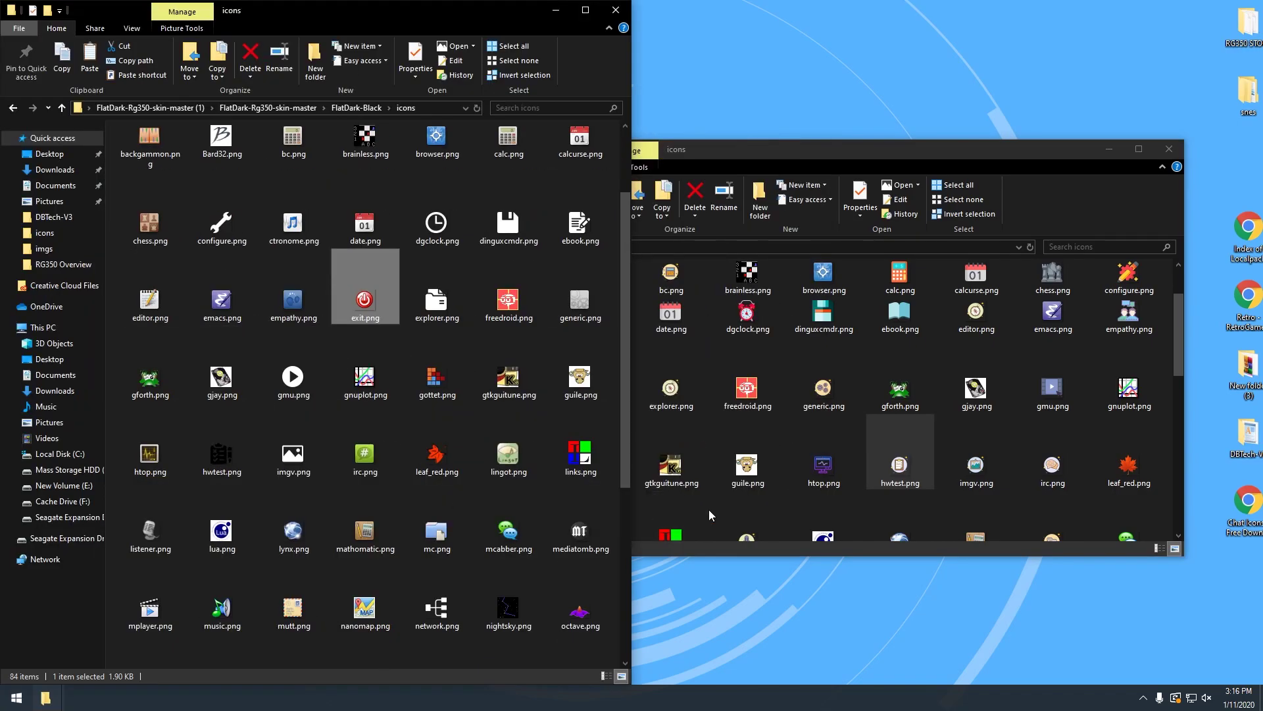
Step: Snap DBTech-V3 icons to the right half and compare the exit, hwtest, irc and network icon sizes
click(717, 452)
key(super+Right)
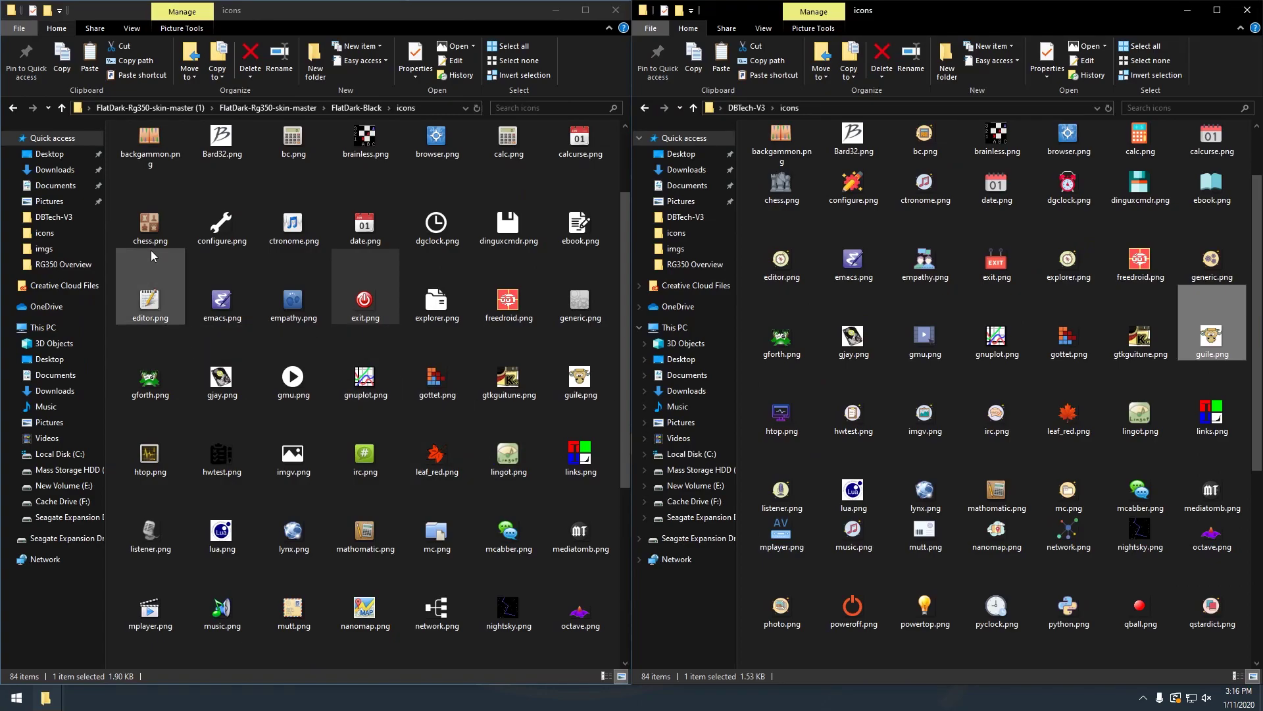
scroll(160, 321, down, 1)
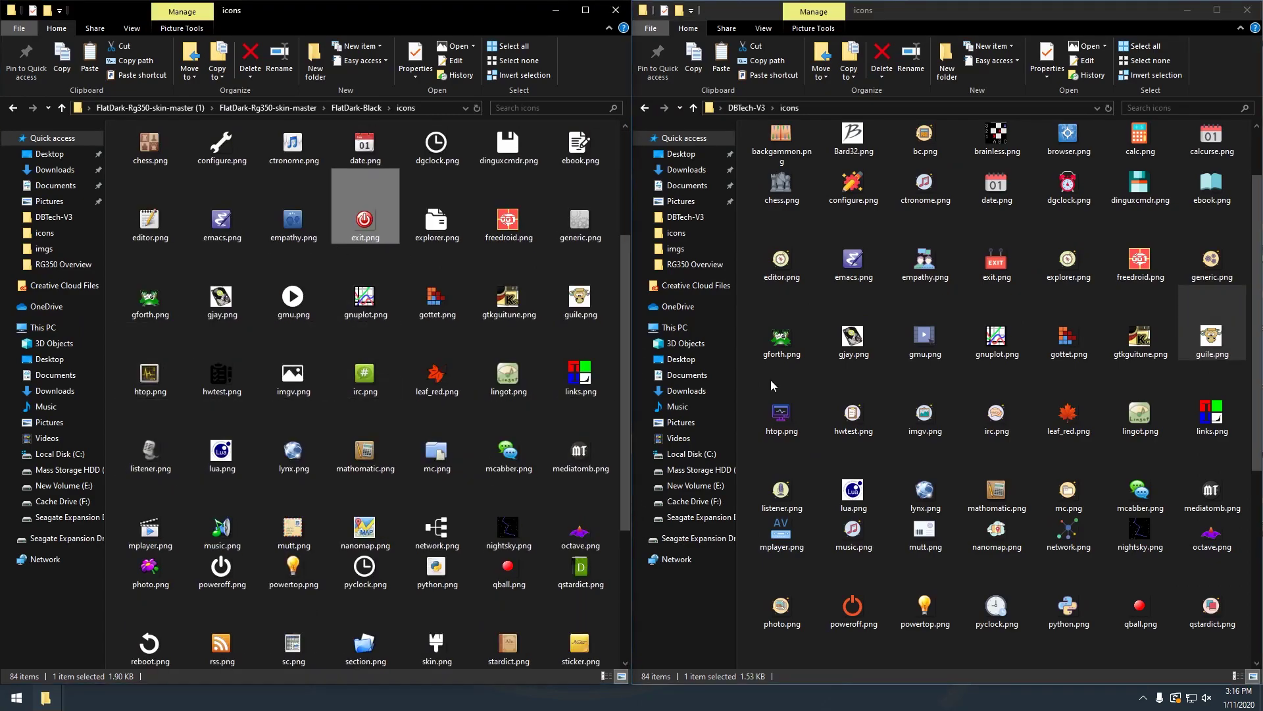
click(992, 260)
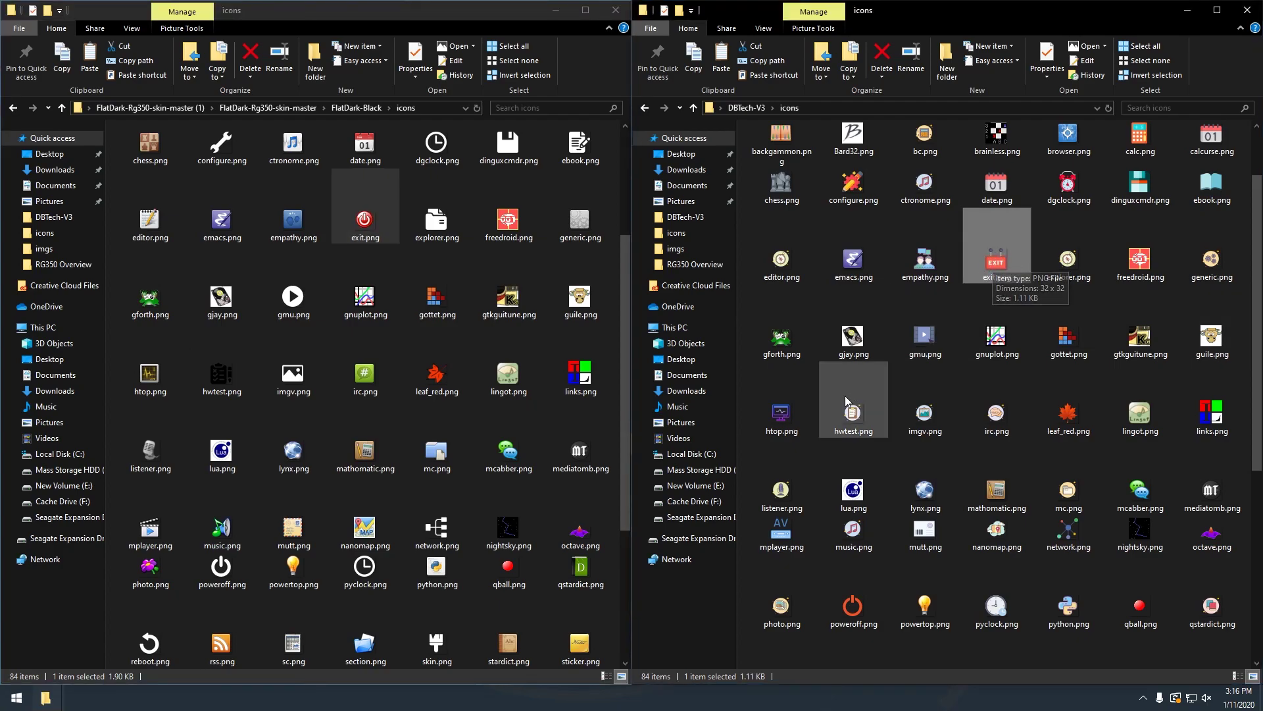
click(221, 393)
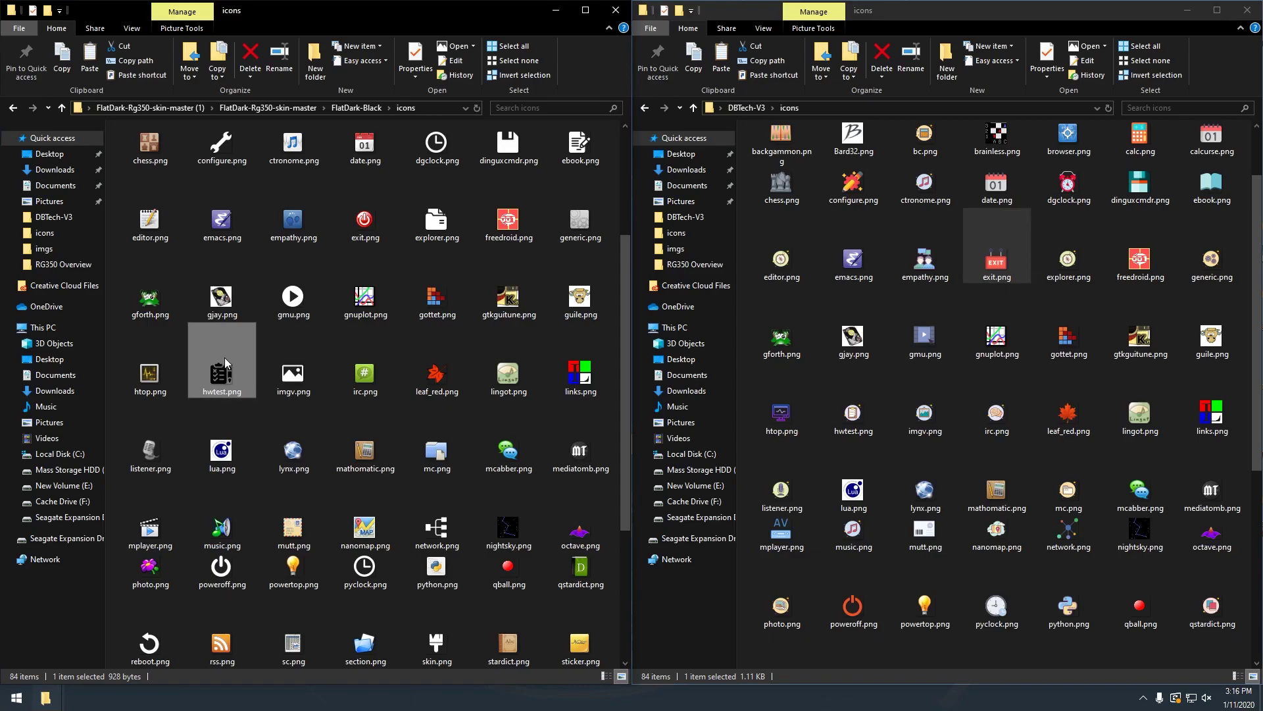
click(852, 437)
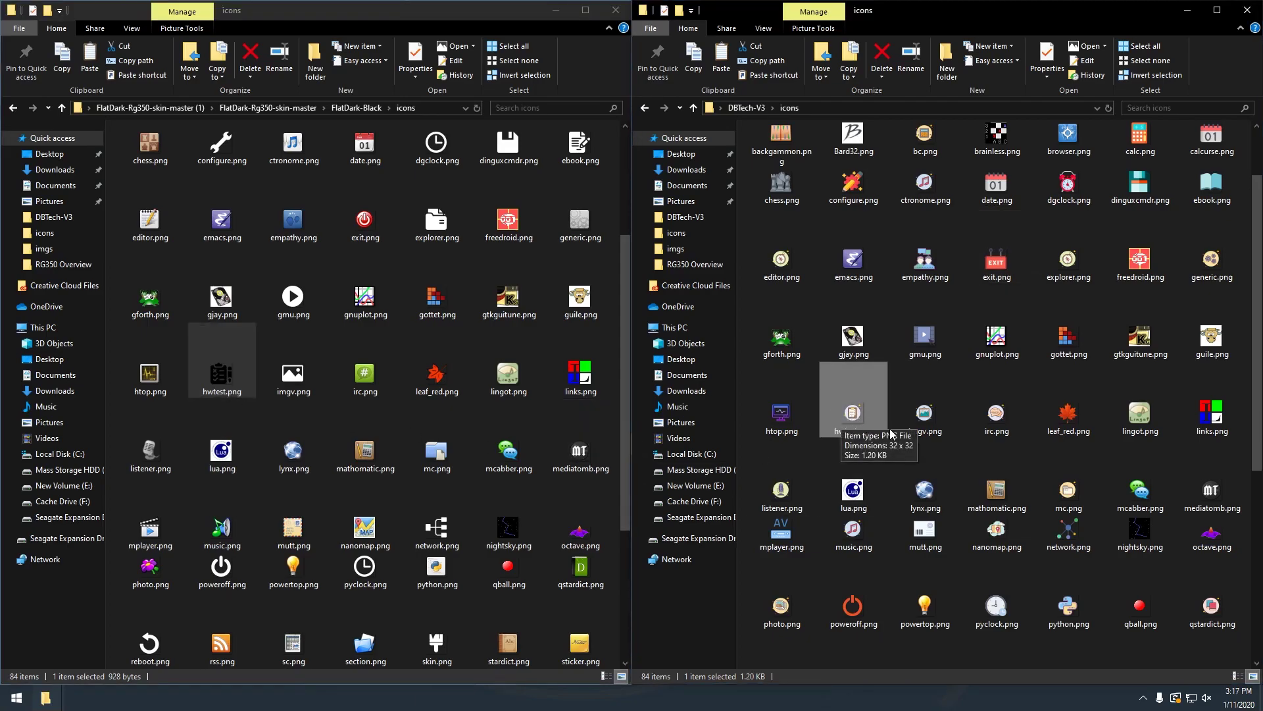
click(996, 411)
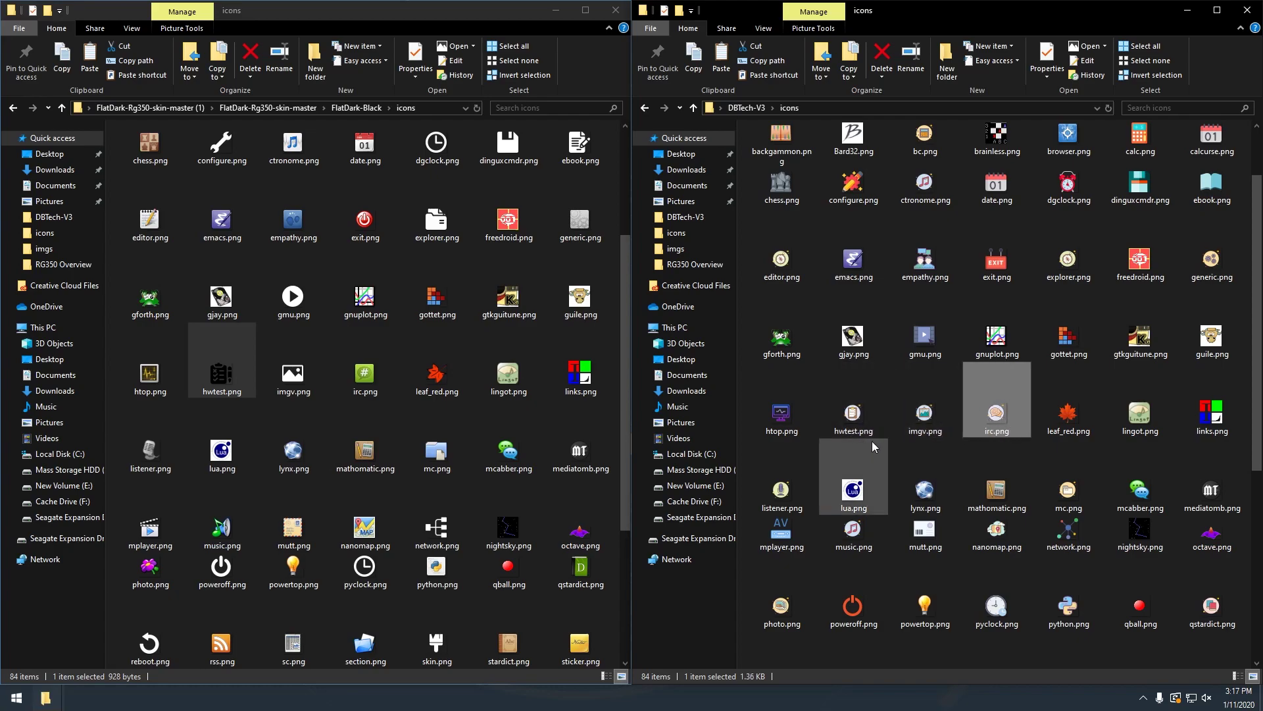
click(442, 526)
click(1067, 536)
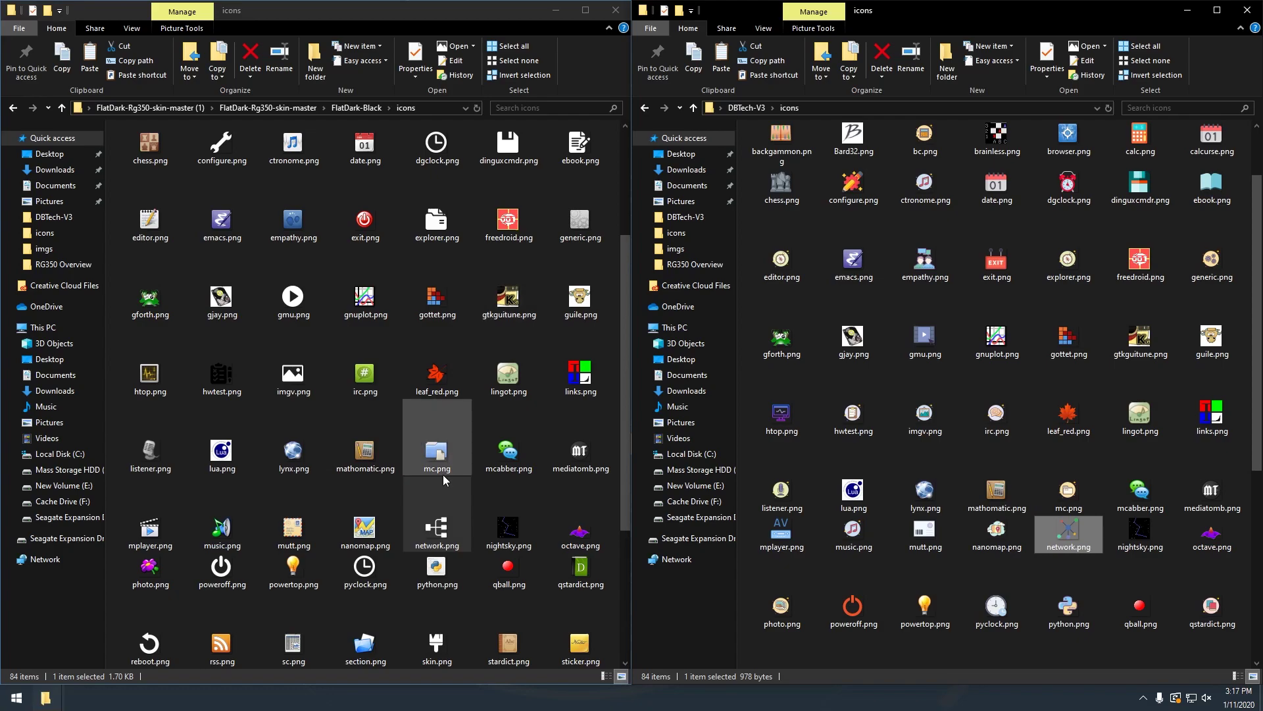
Step: Return the left window up to the FlatDark-Black skin folder
mouse_move(871, 452)
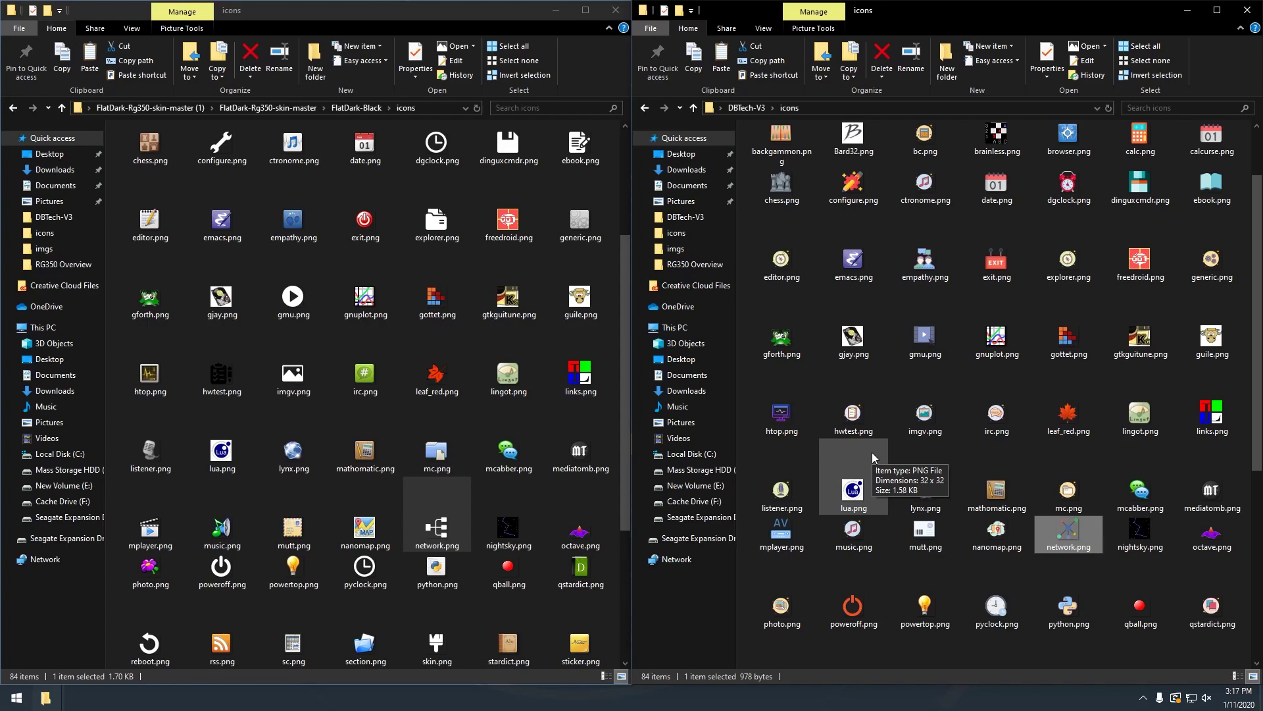
click(156, 235)
key(alt+Up)
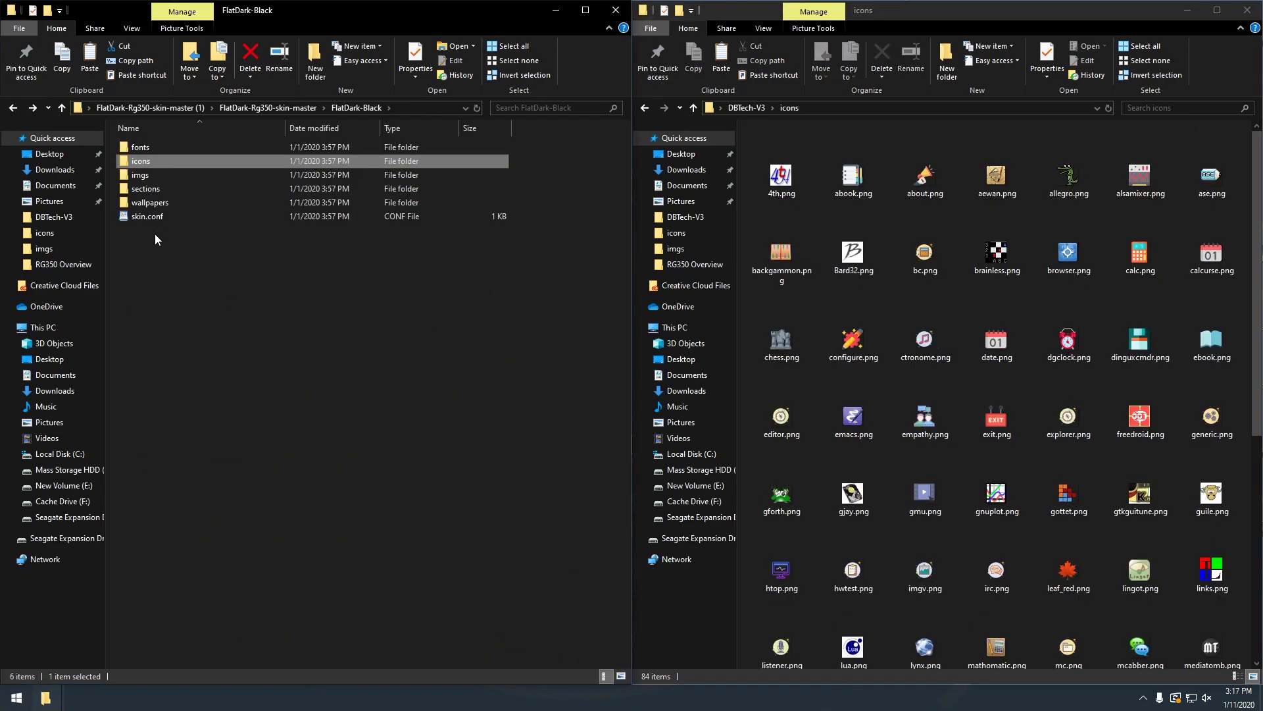
Step: Open FlatDark-Black's imgs folder and check topbar.png, bottombar.png and selection.png sizes
double_click(140, 181)
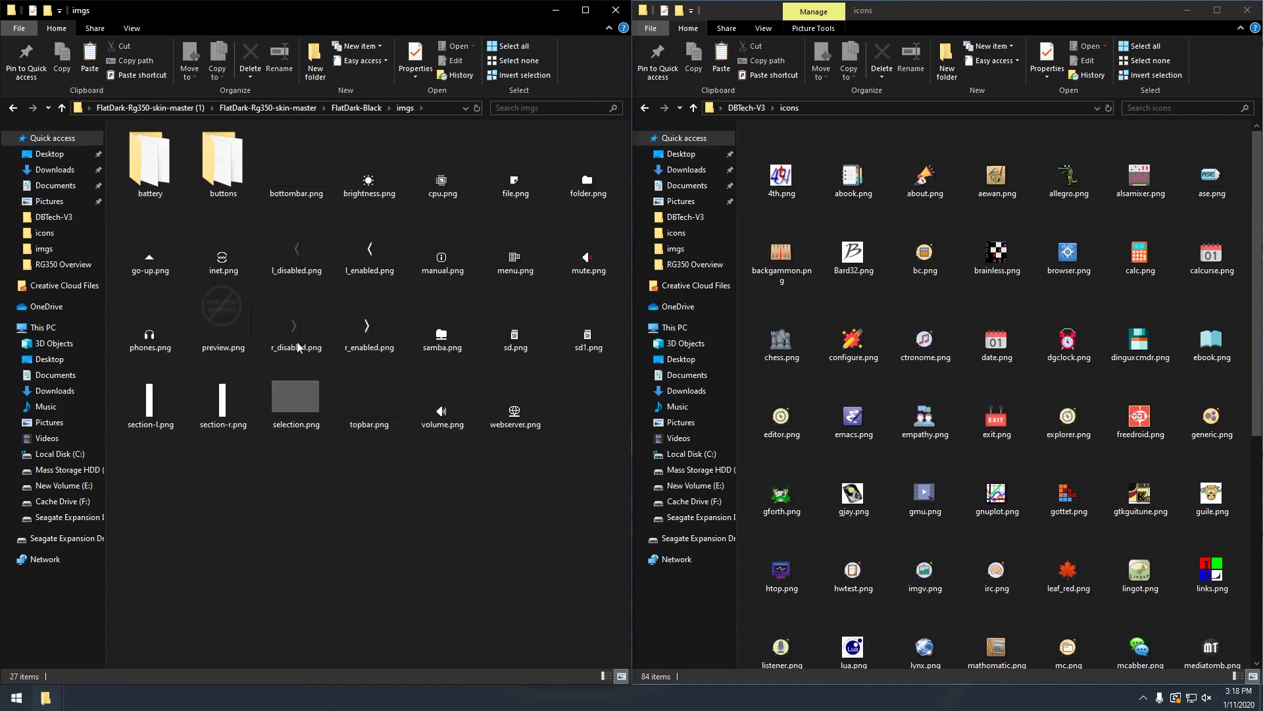
click(367, 418)
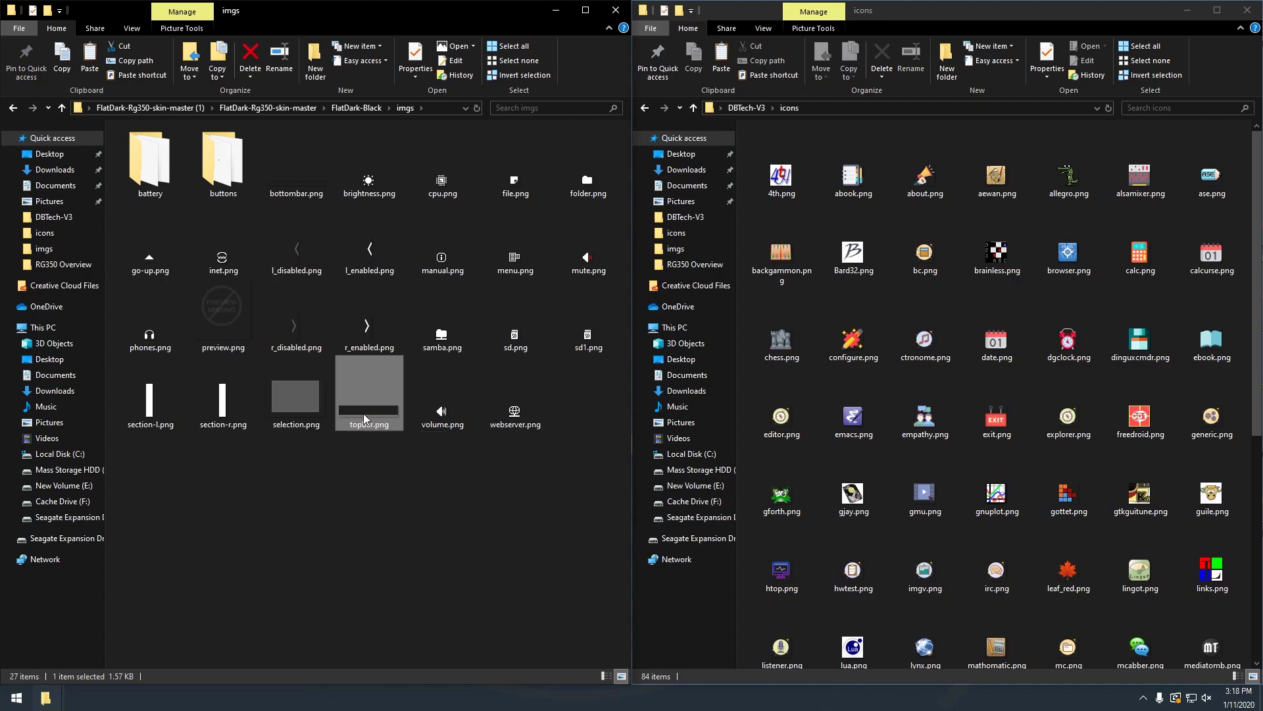
click(290, 194)
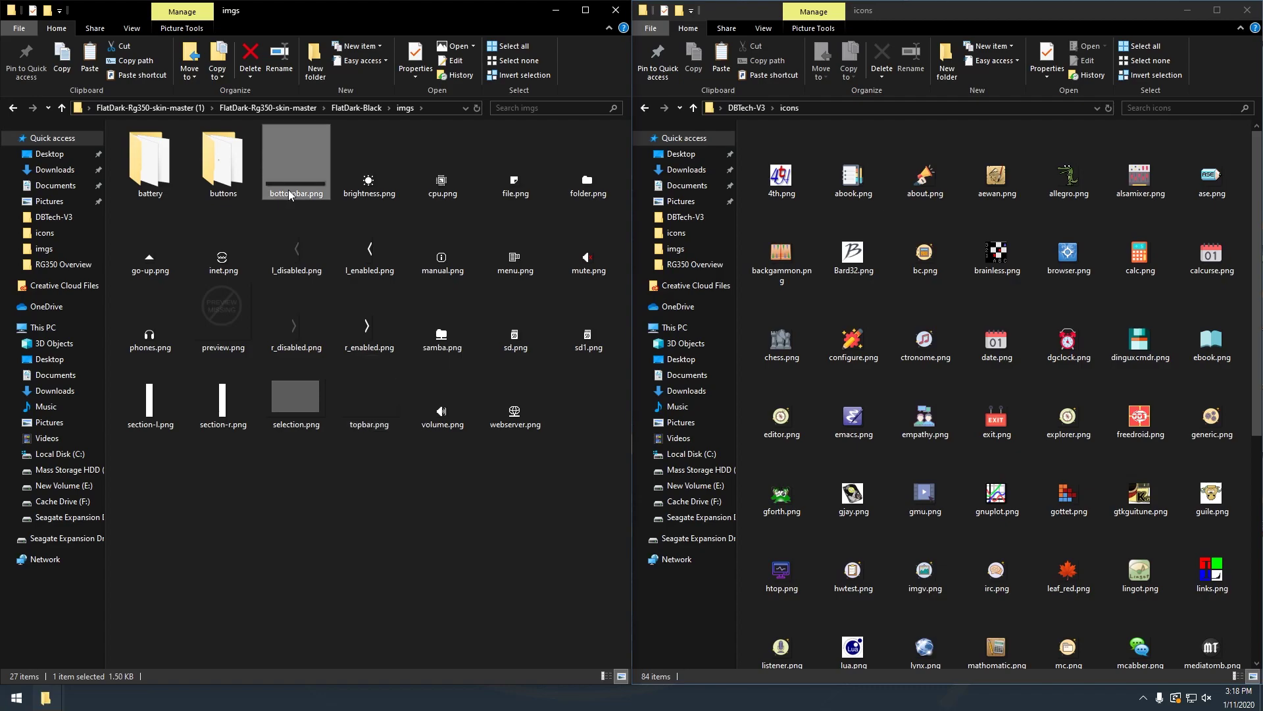
click(284, 393)
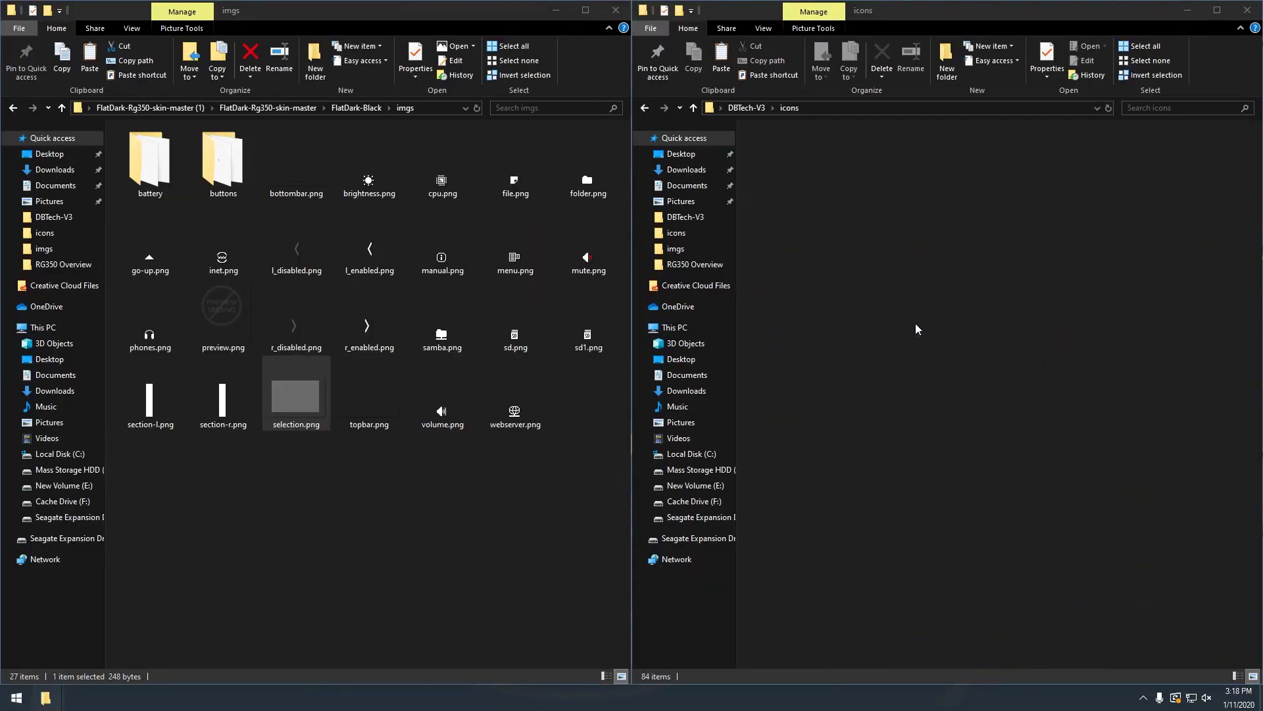
Step: Return the second Explorer window to the DBTech-V3 skin folder
key(alt+Left)
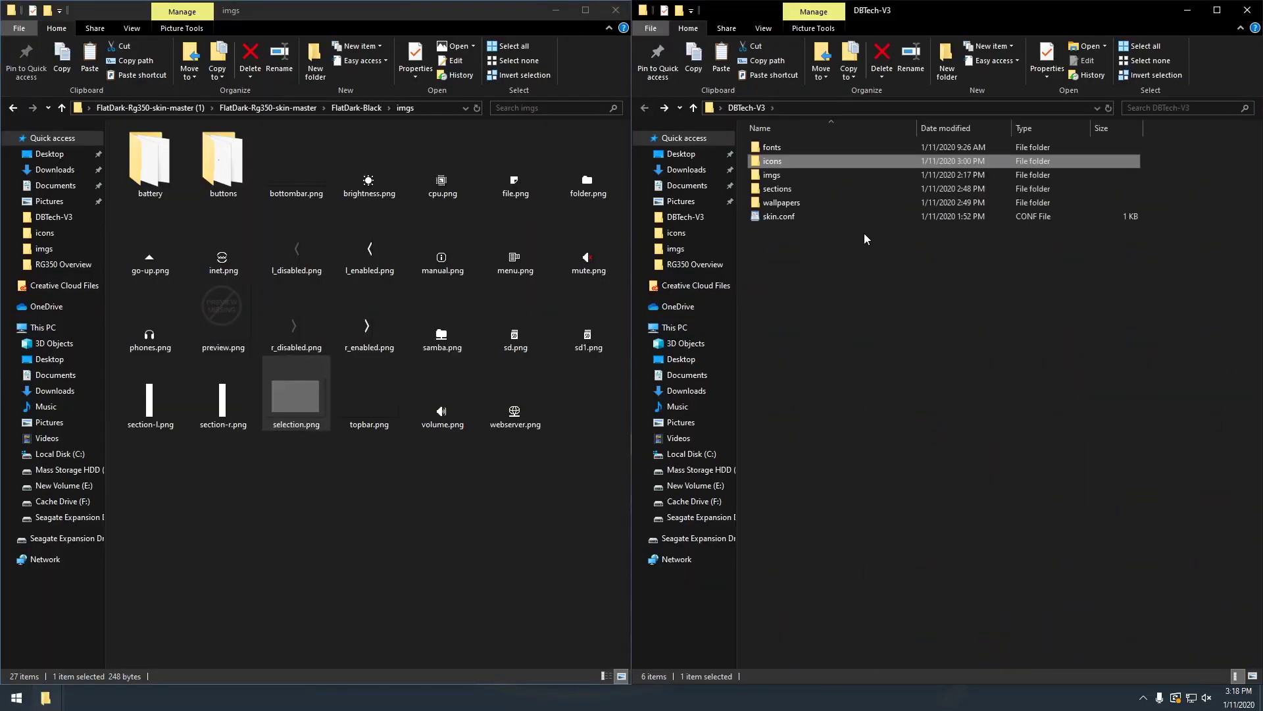
Step: Open DBTech-V3's imgs folder and compare its blue bottombar.png with FlatDark-Black's gray one
double_click(772, 175)
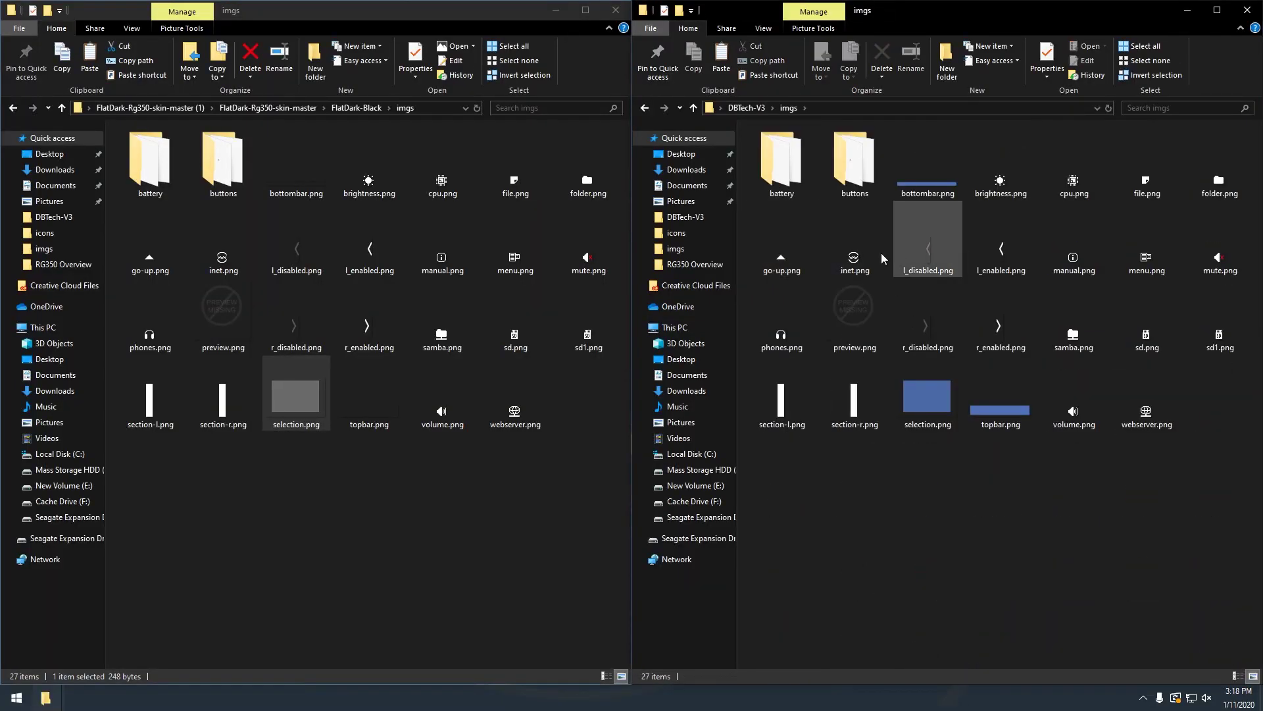
click(940, 195)
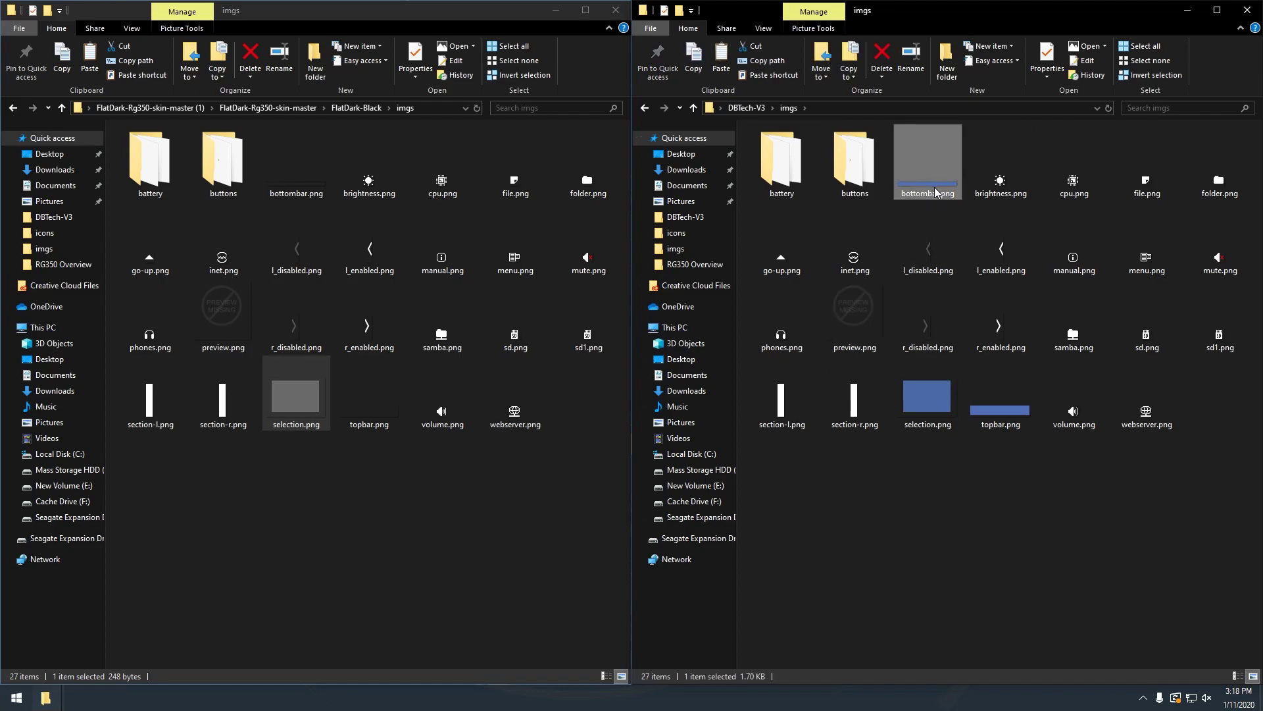
click(298, 196)
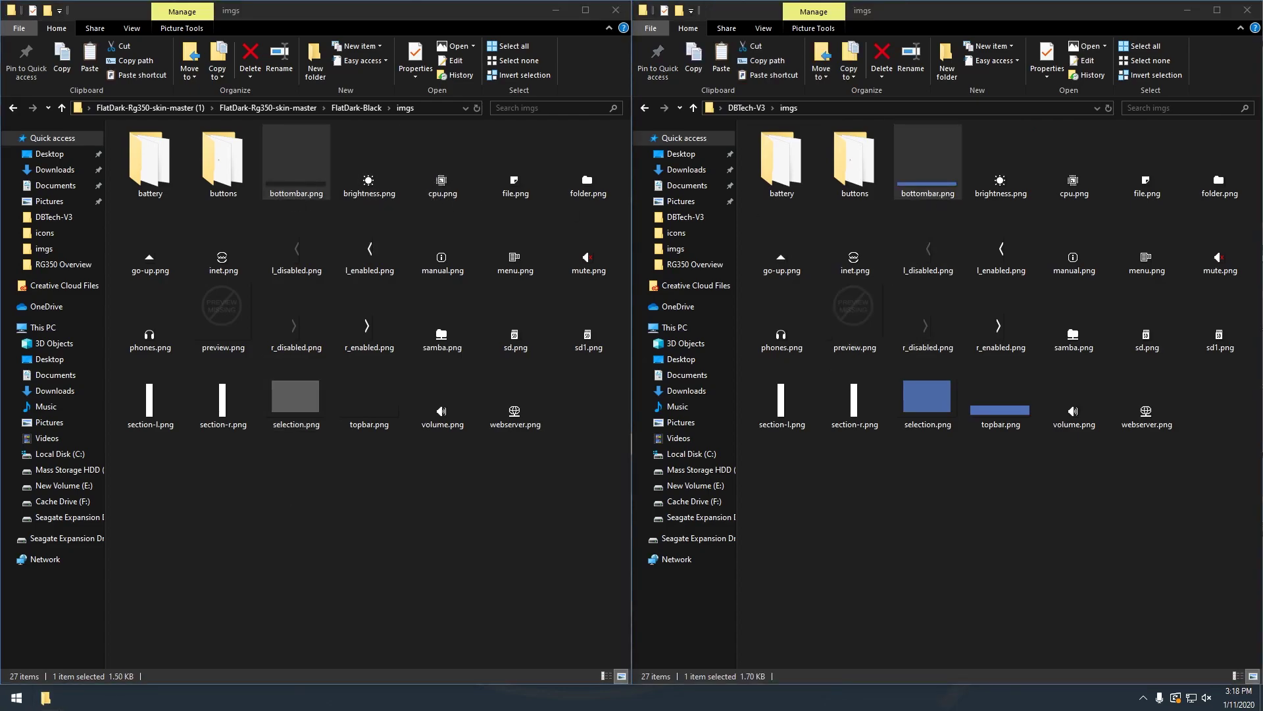
double_click(298, 177)
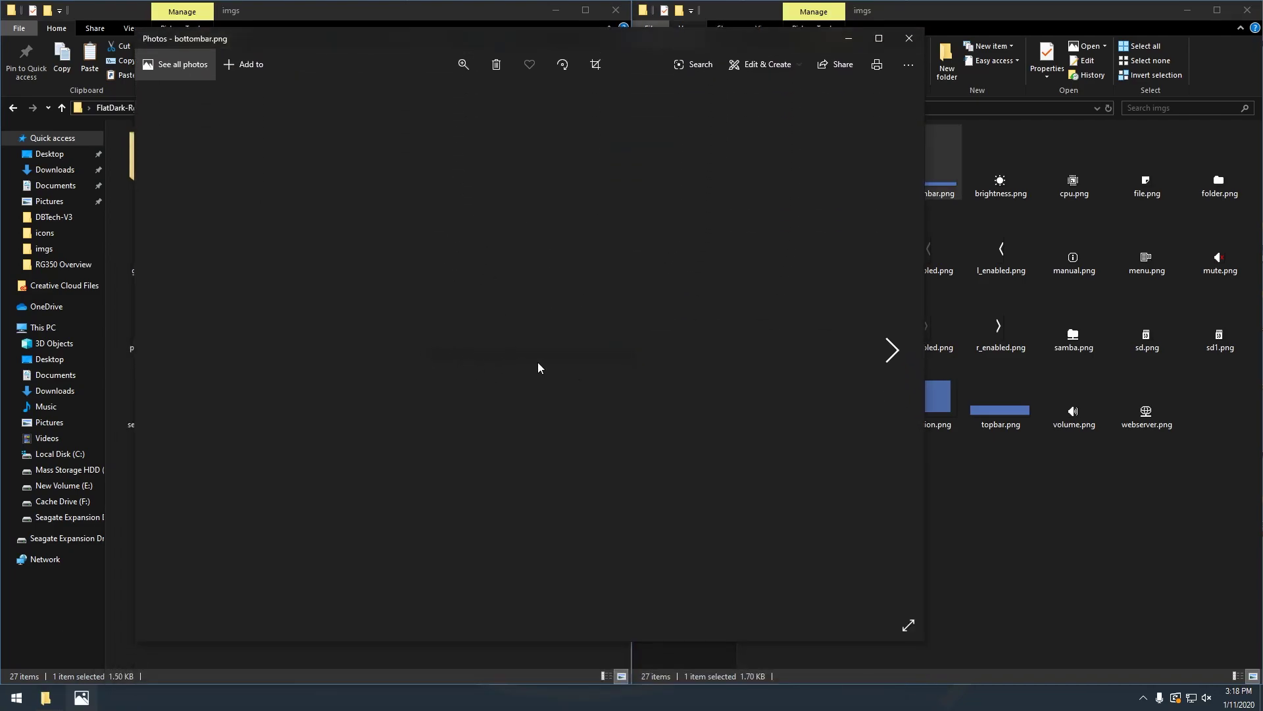
click(909, 38)
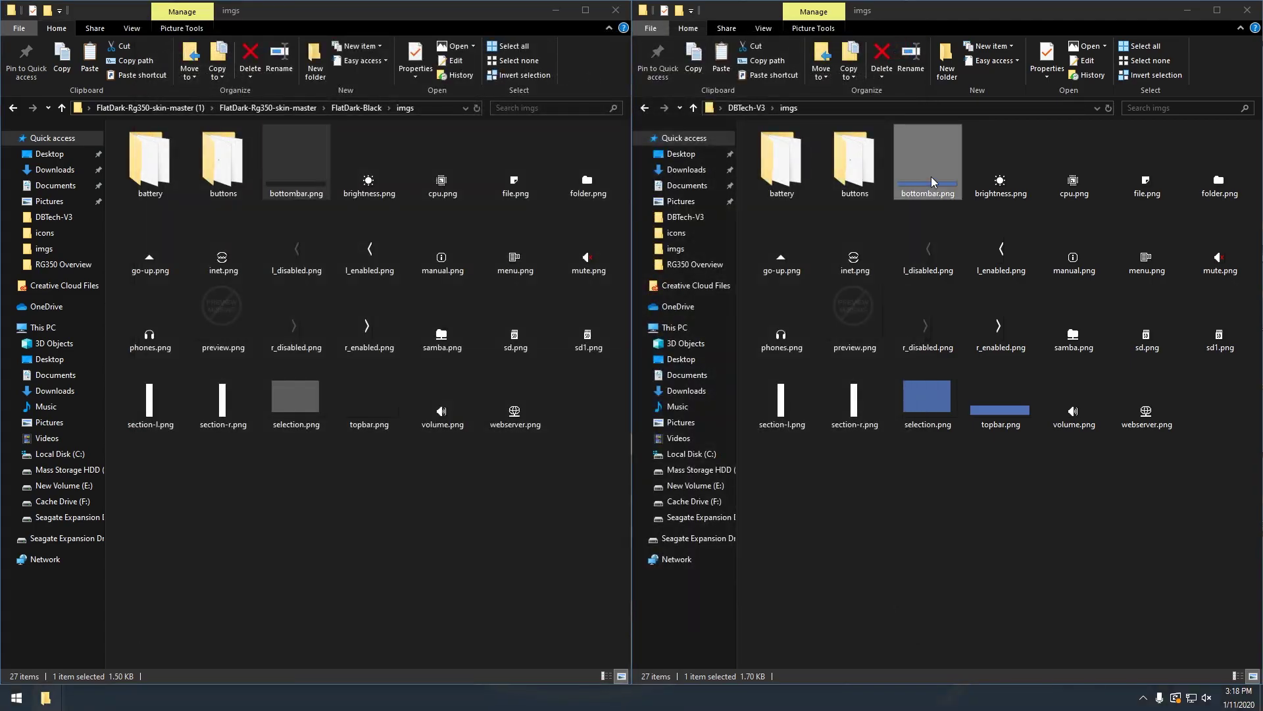
double_click(929, 172)
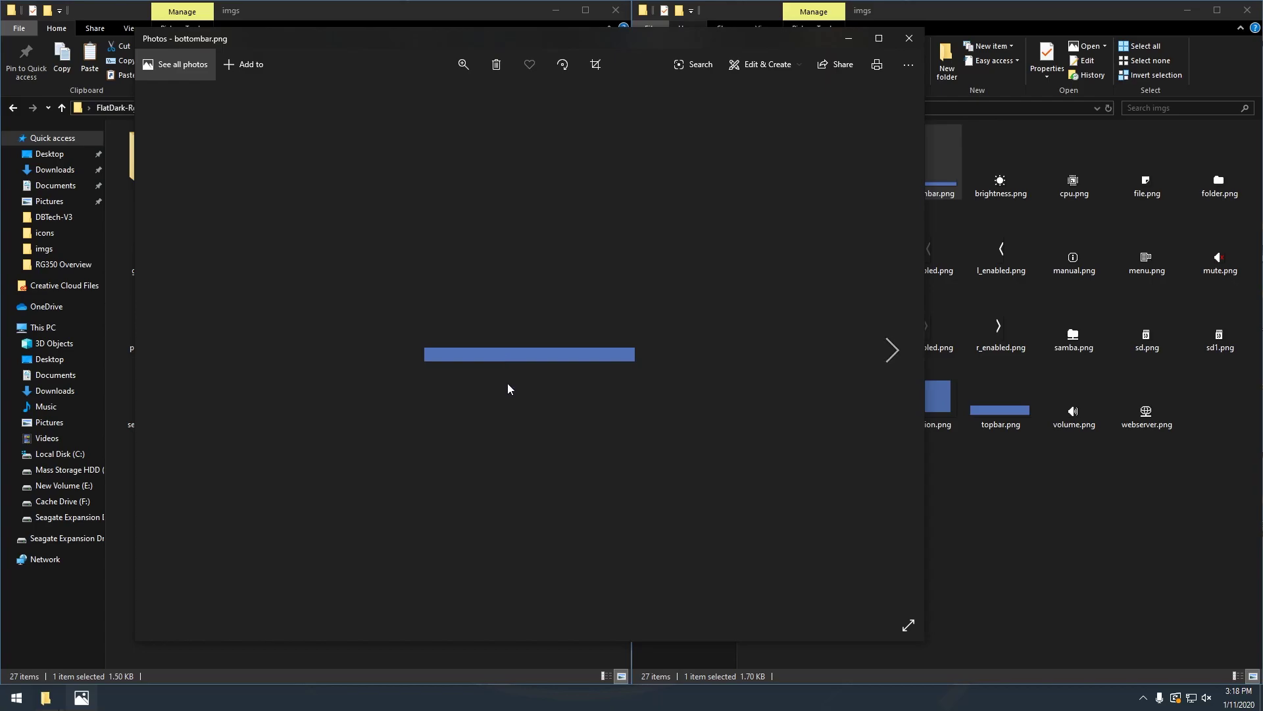
click(909, 38)
Step: View DBTech-V3's topbar.png, then compare the gray FlatDark-Black and blue DBTech-V3 selection.png images
double_click(994, 408)
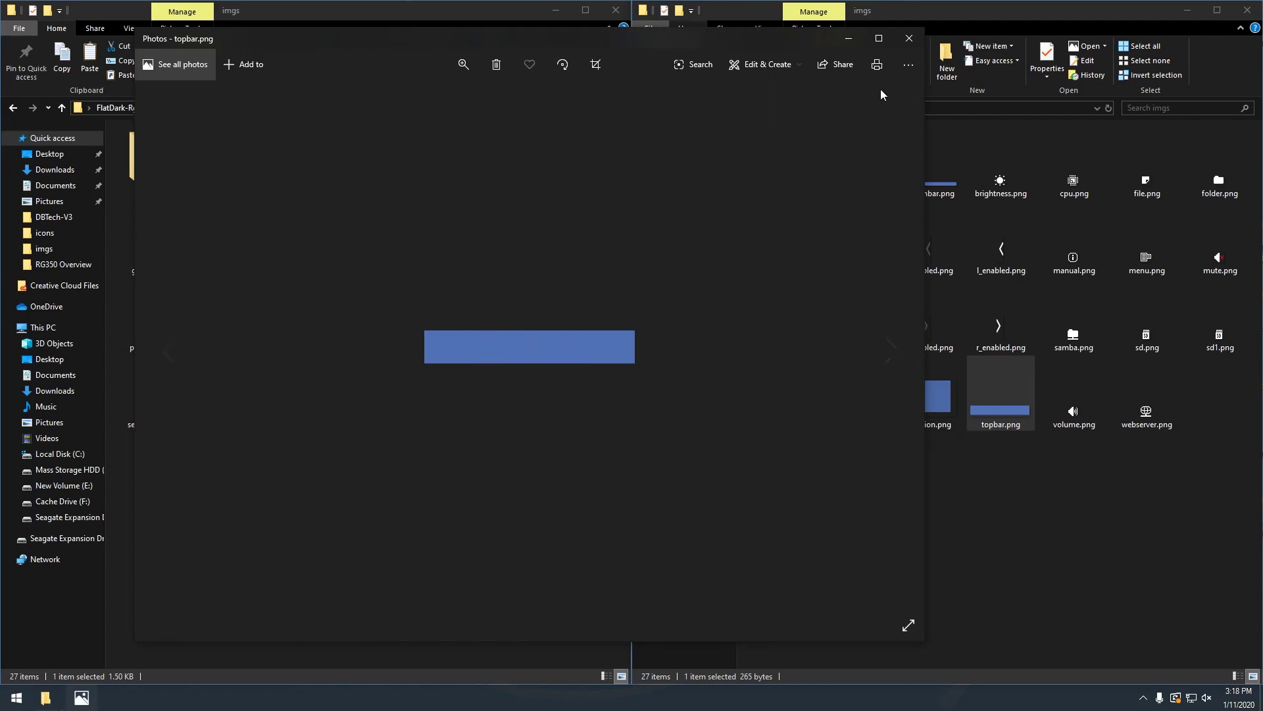
click(909, 39)
double_click(297, 403)
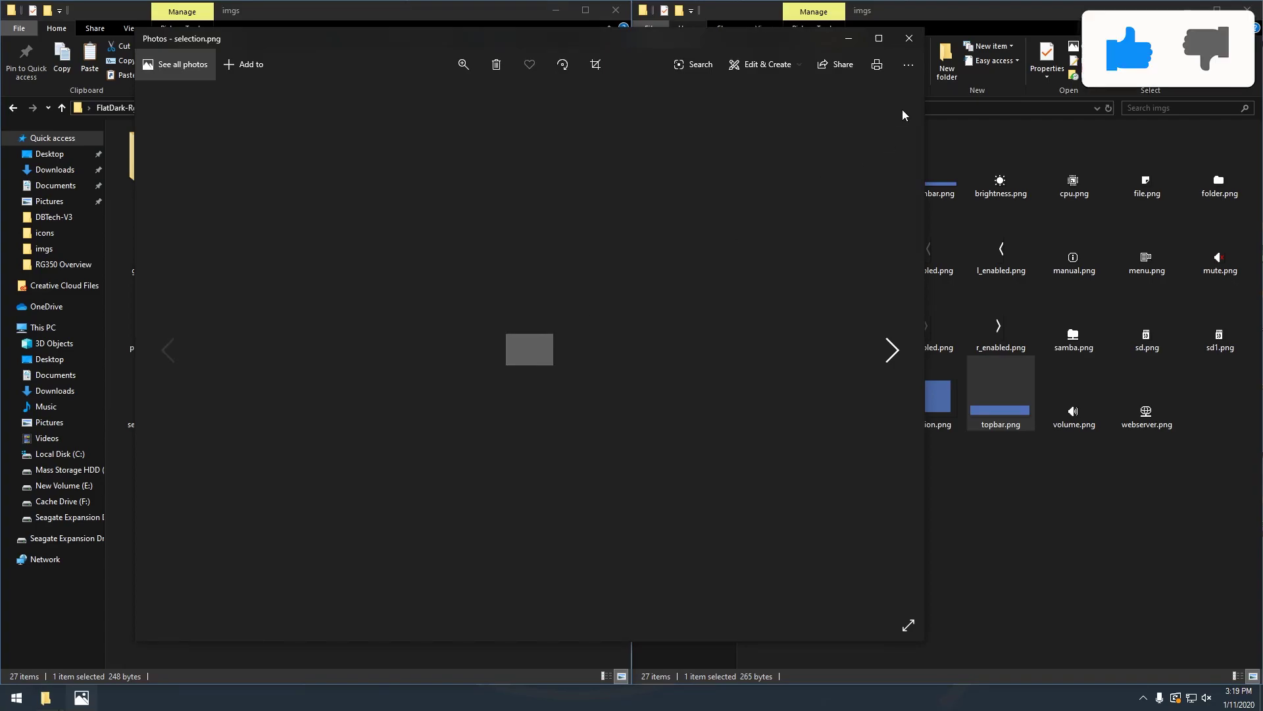
click(908, 38)
click(913, 393)
double_click(913, 393)
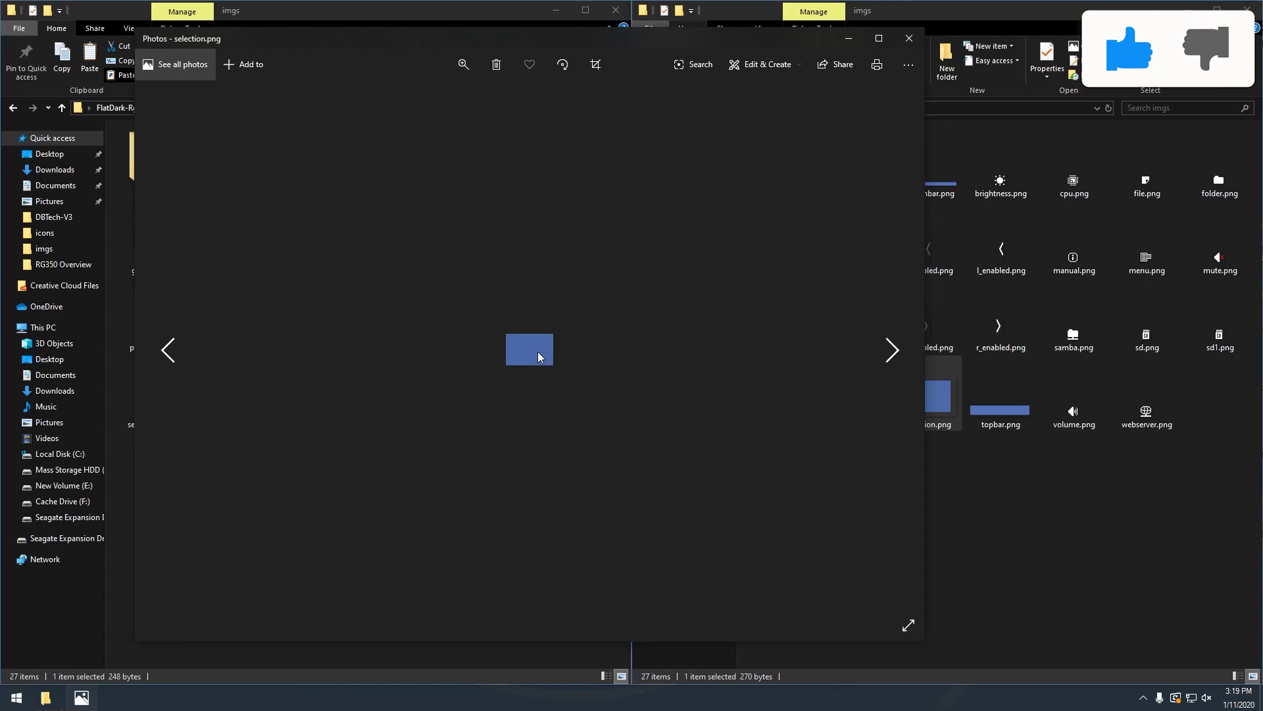
click(909, 38)
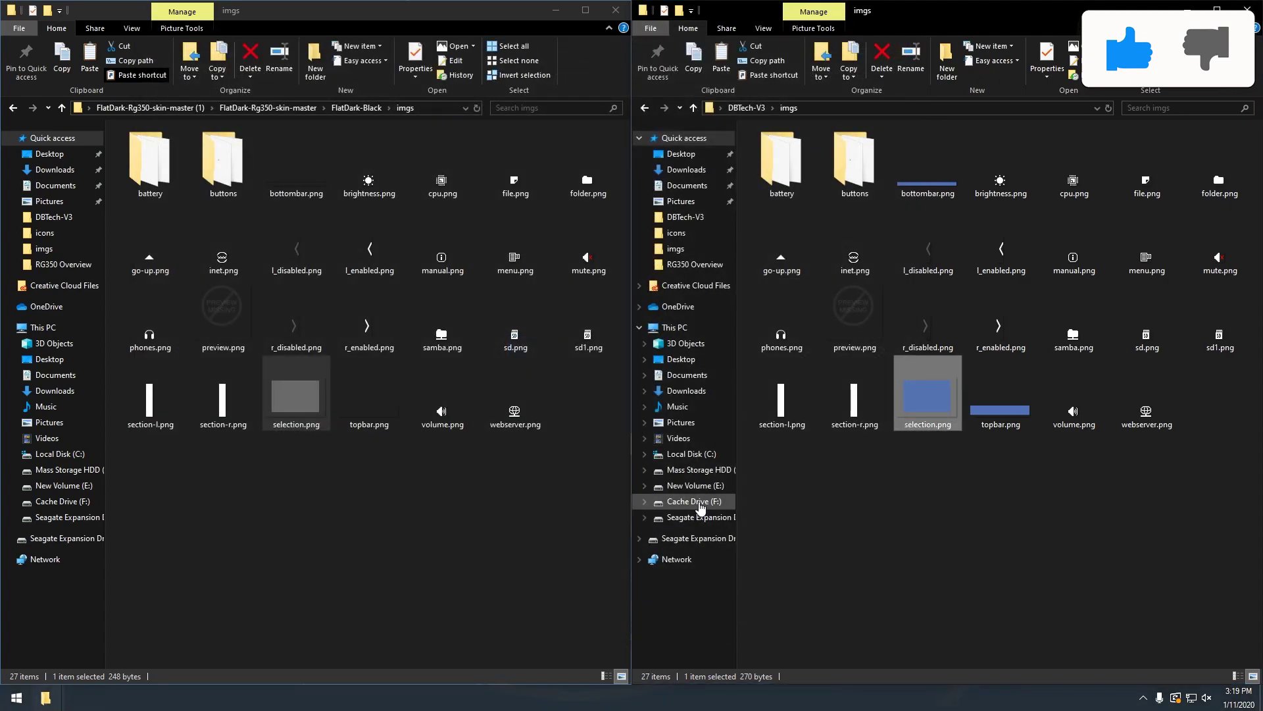
Step: Return both Explorer windows to the FlatDark-Black and DBTech-V3 skin folders
click(409, 281)
key(alt+Up)
click(844, 236)
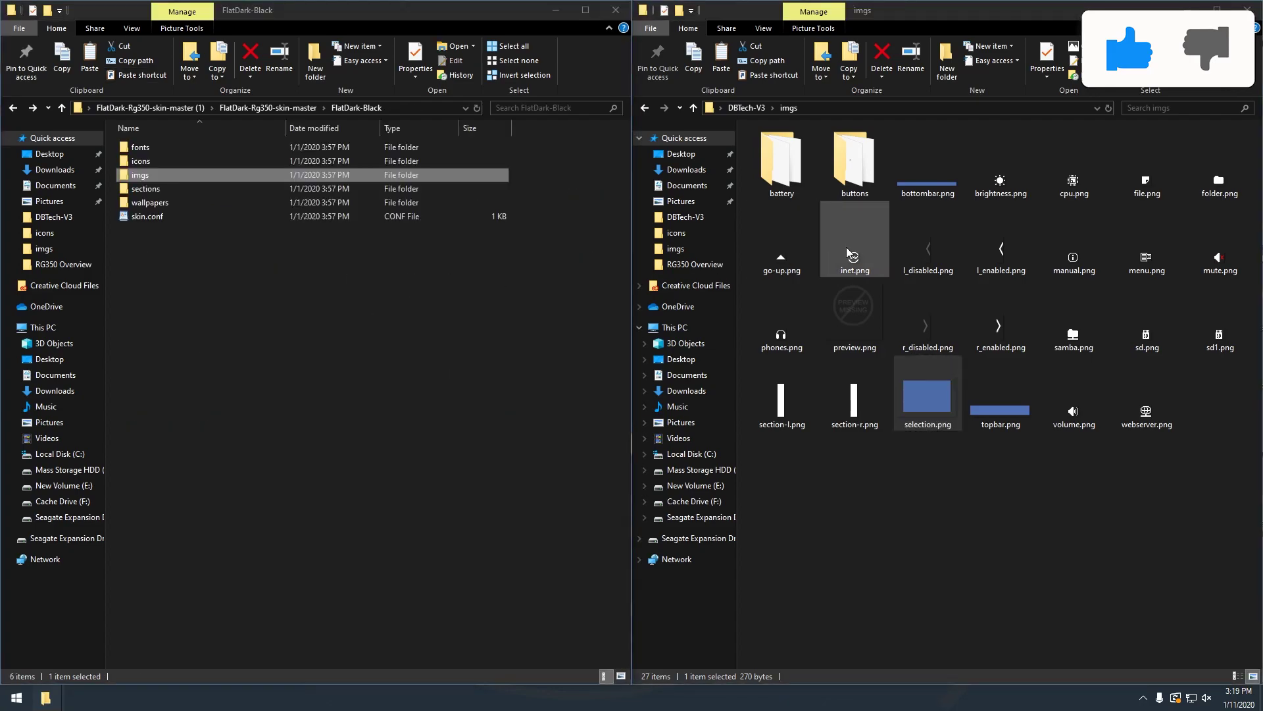
key(alt+Up)
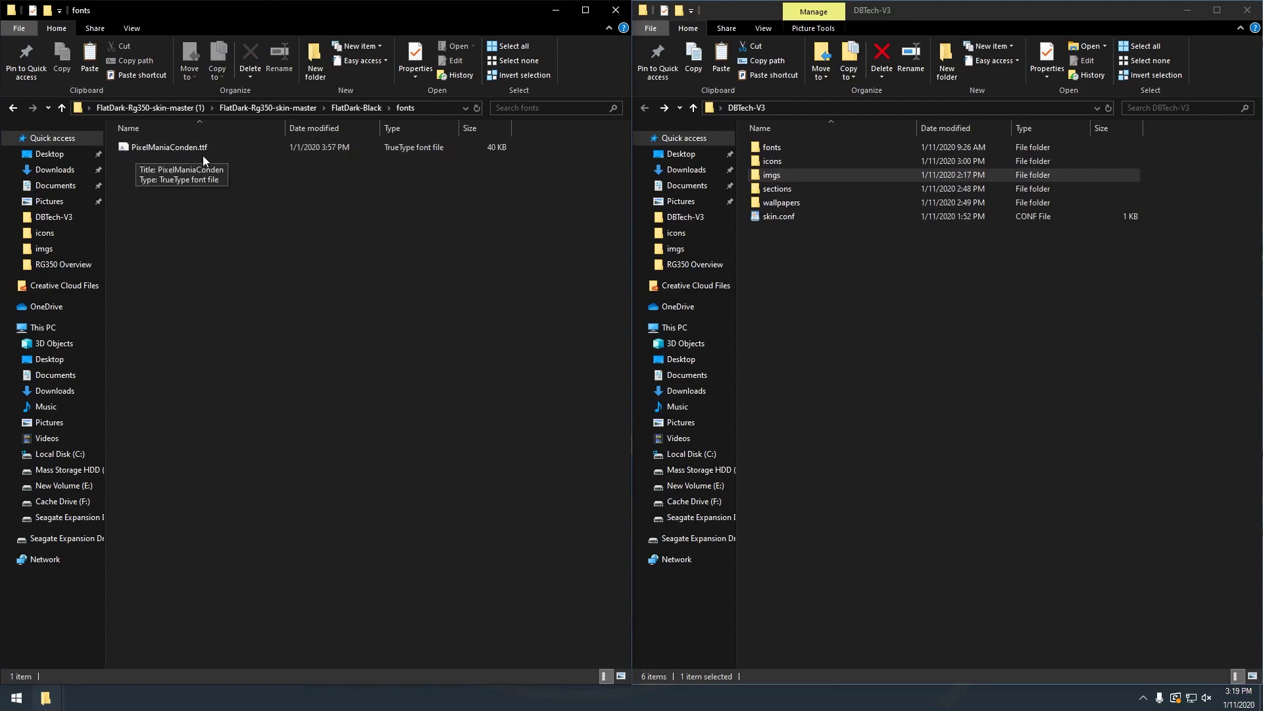
key(alt+Left)
Step: Inspect the 'skin' and 'fonts' parts of the font path in FlatDark-Black's skin.conf, then close it
click(190, 218)
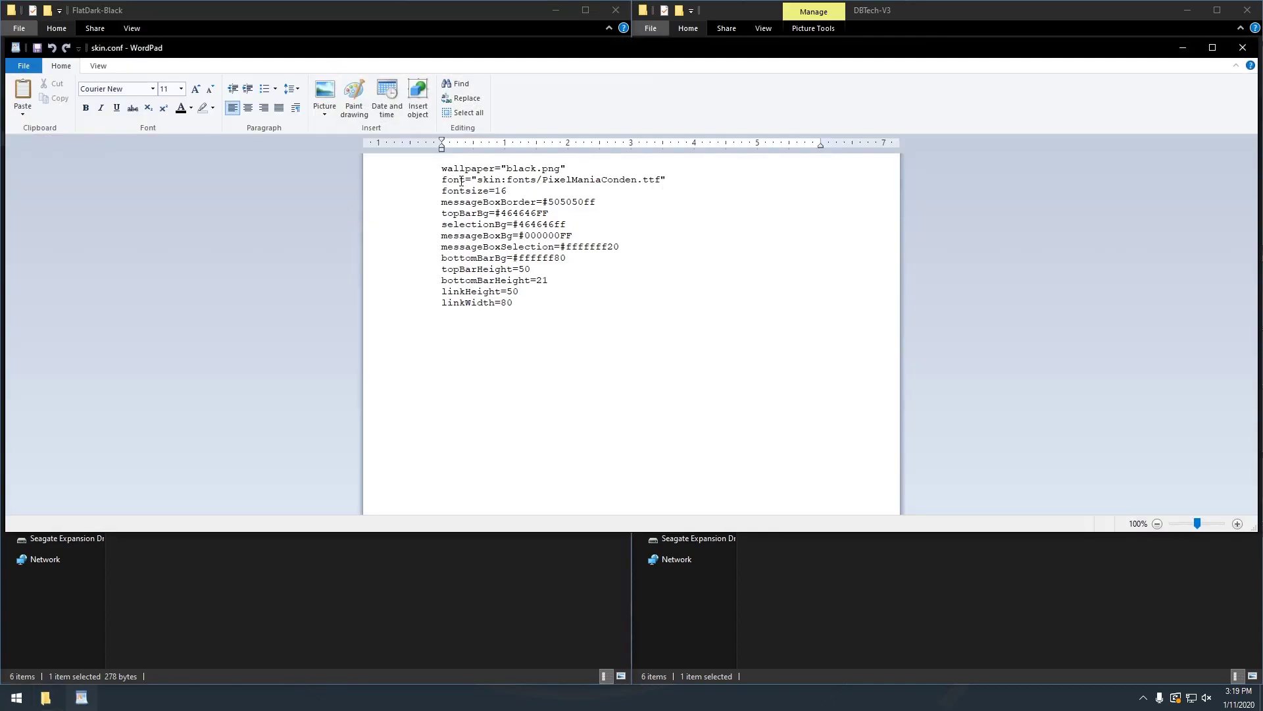
double_click(488, 179)
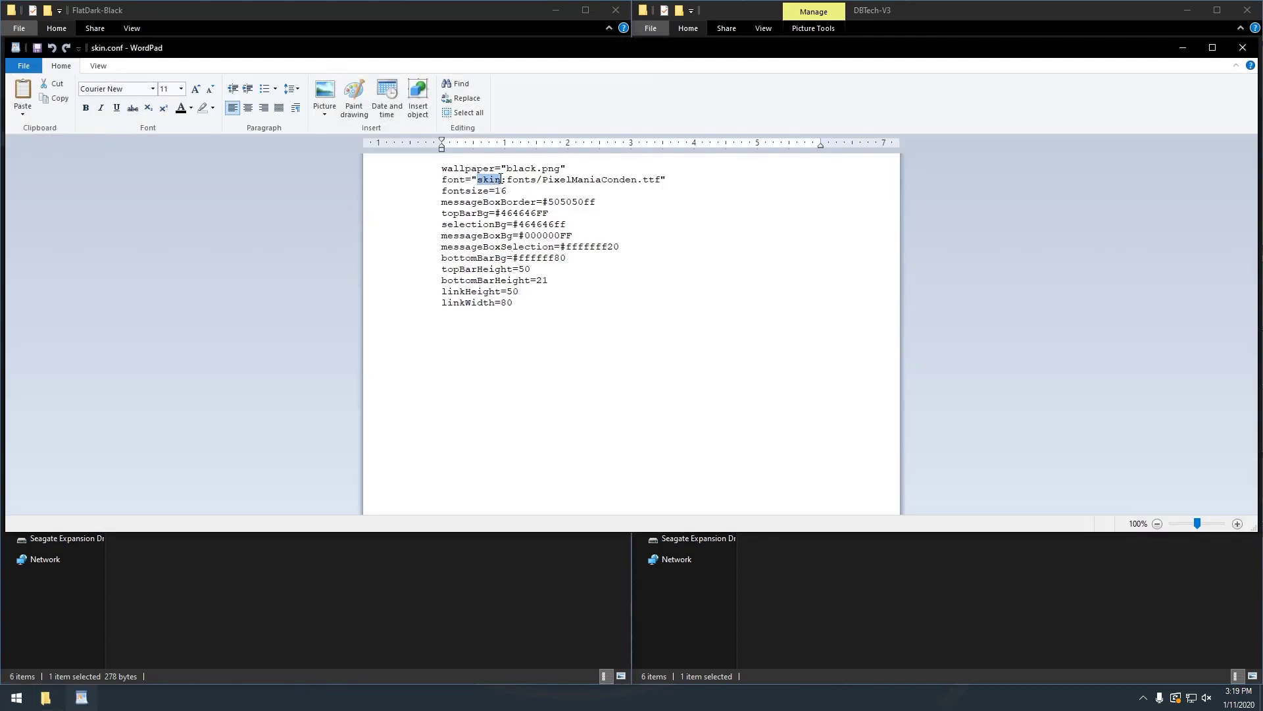
double_click(517, 179)
click(1243, 47)
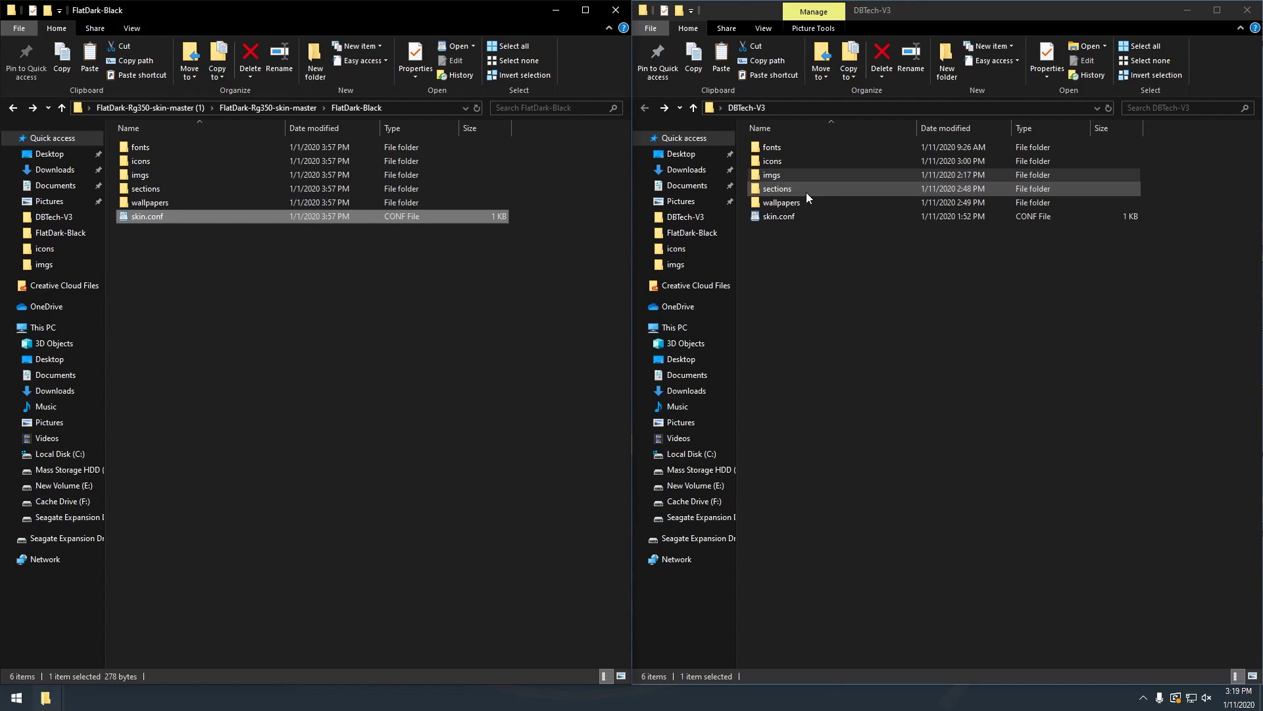
Step: Check DBTech-V3's fonts folder, then open its skin.conf to confirm blue.png, big_noodle_titling.ttf and fontsize 14
click(774, 150)
double_click(773, 148)
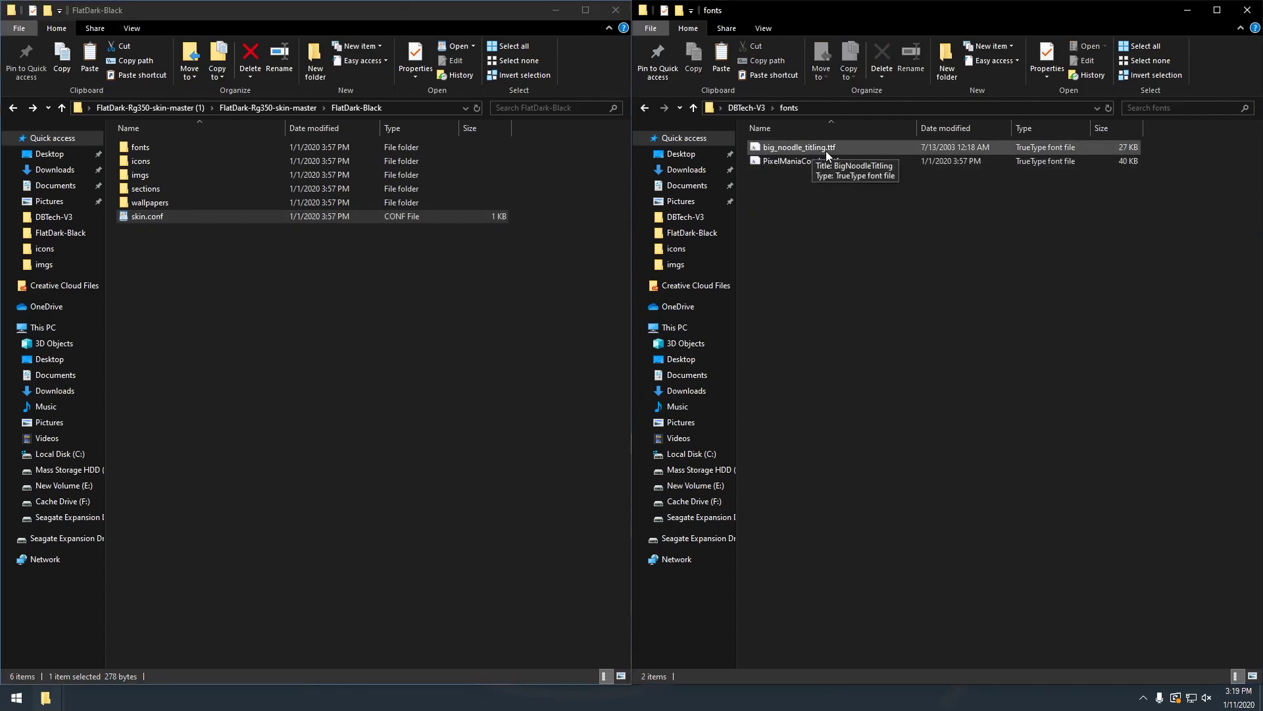
key(BackSpace)
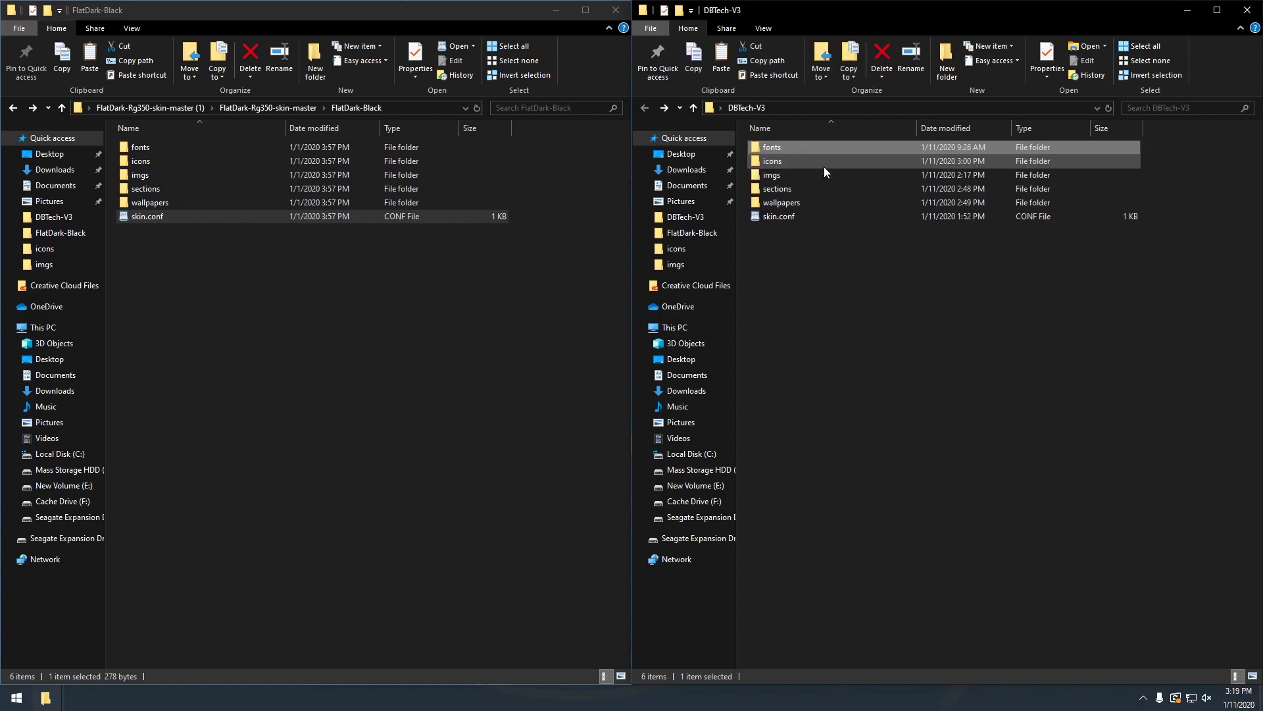
double_click(812, 217)
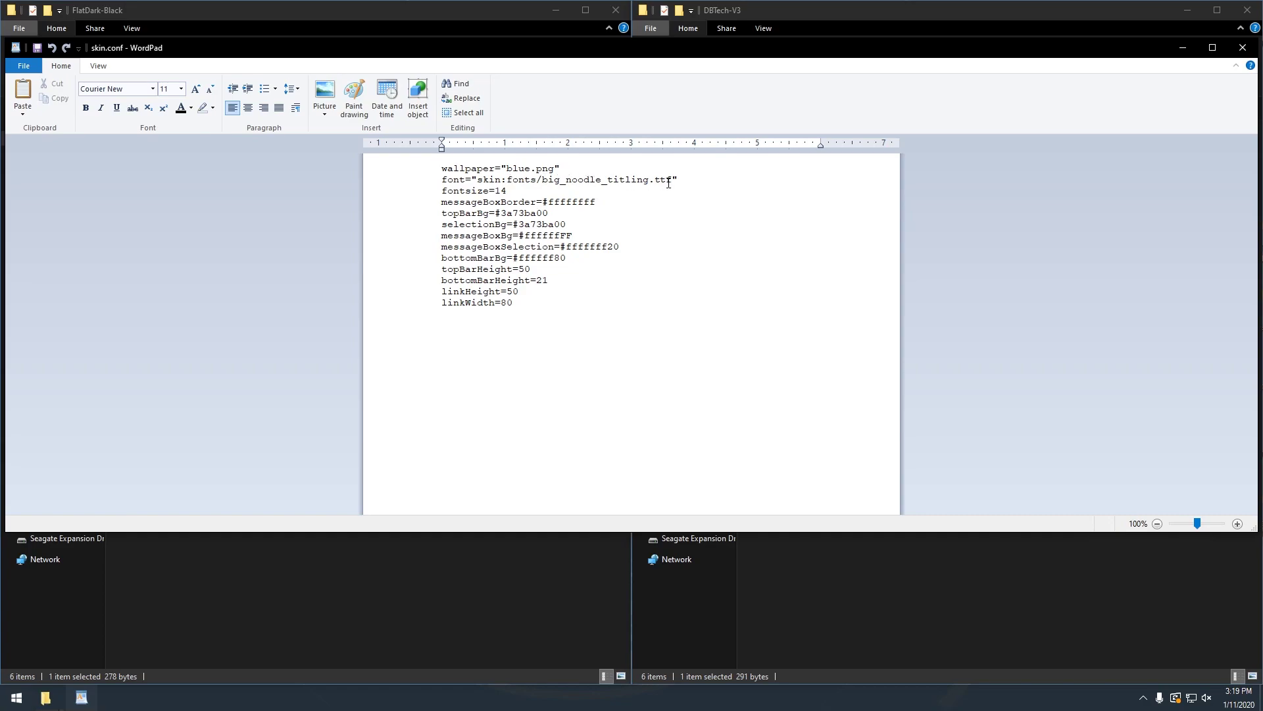
double_click(498, 191)
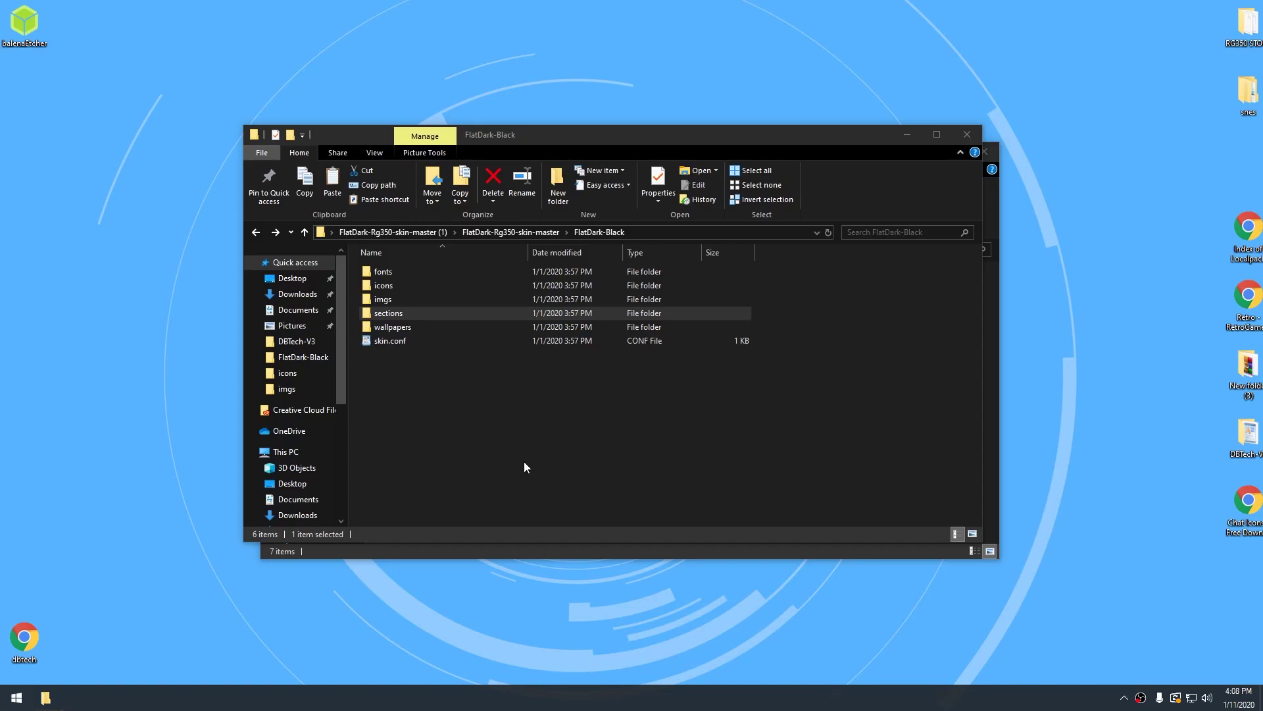
Step: Browse FlatDark-Black's section icons from applications.png to terminals.png, then place DBTech-V3's sections window below it
double_click(385, 310)
click(392, 303)
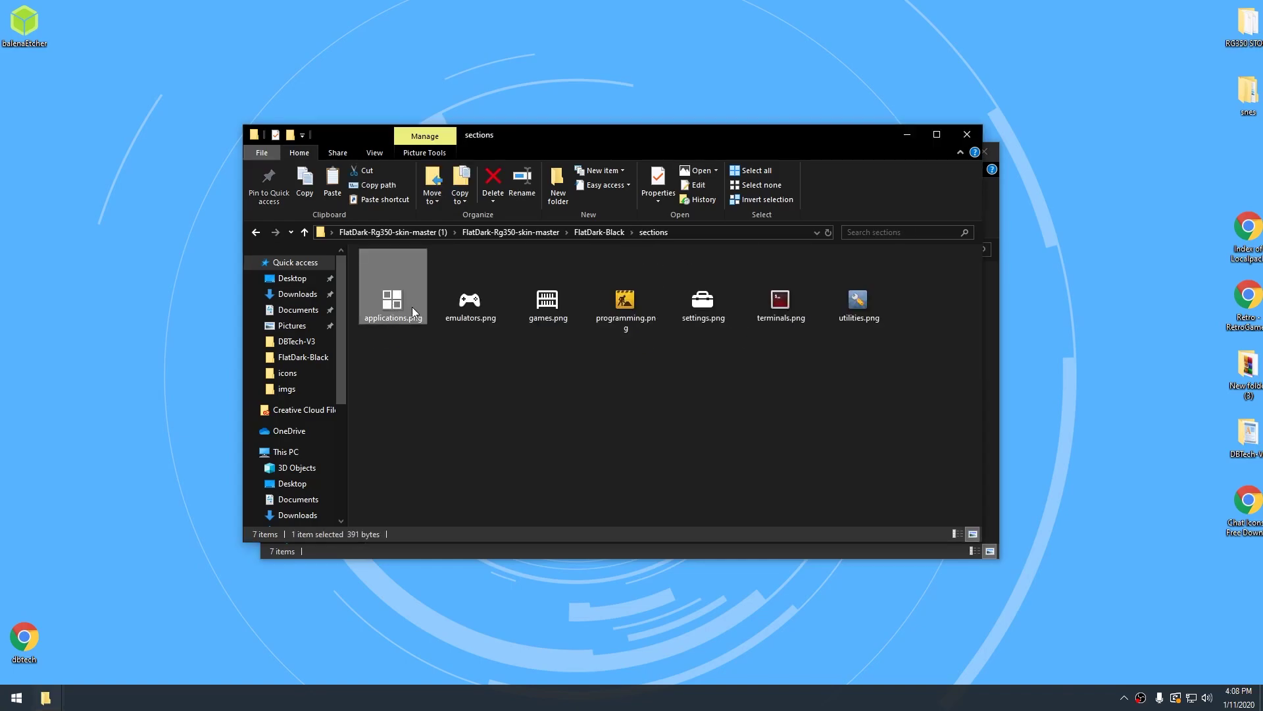
click(461, 303)
click(548, 300)
click(625, 300)
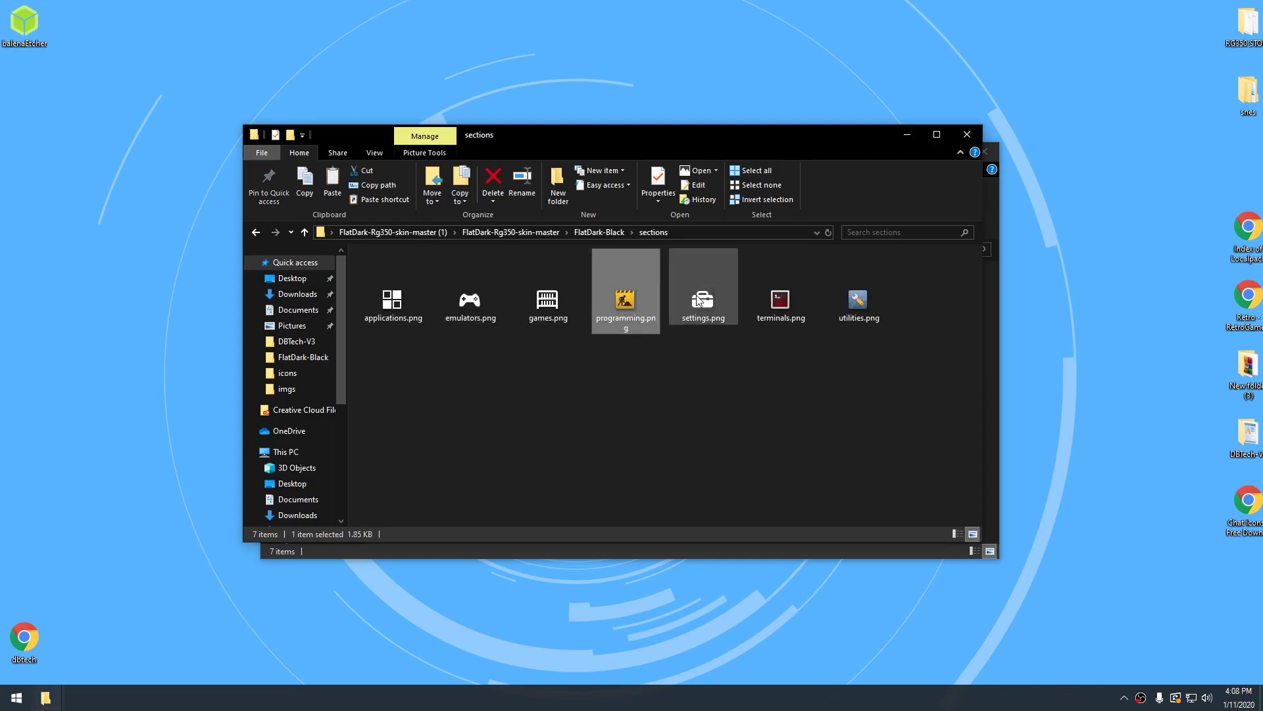
click(703, 300)
click(787, 291)
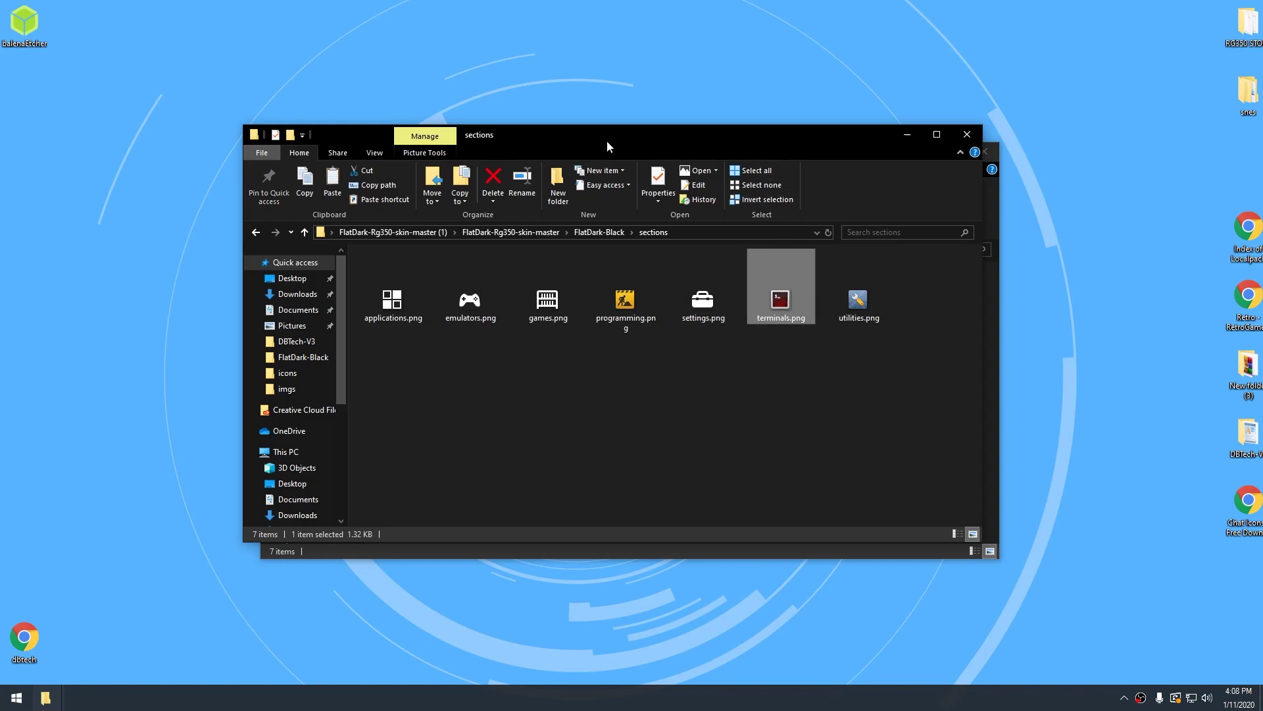
click(400, 313)
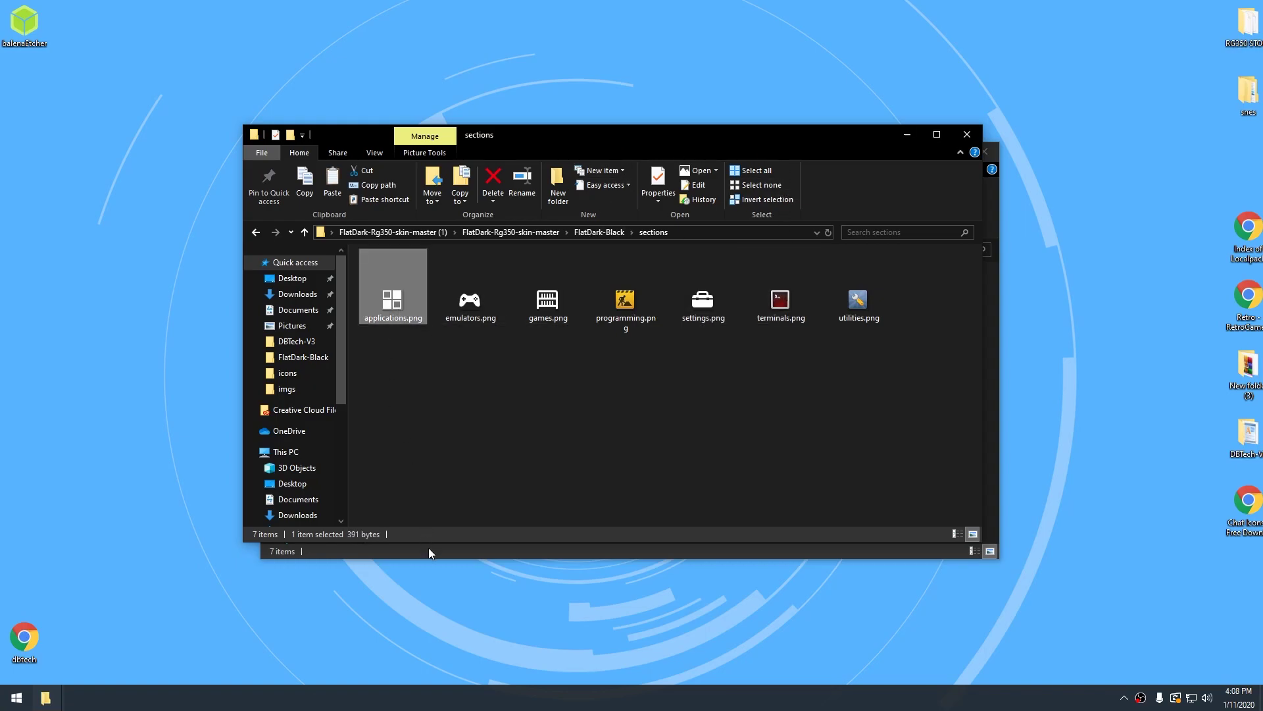
click(428, 550)
click(413, 316)
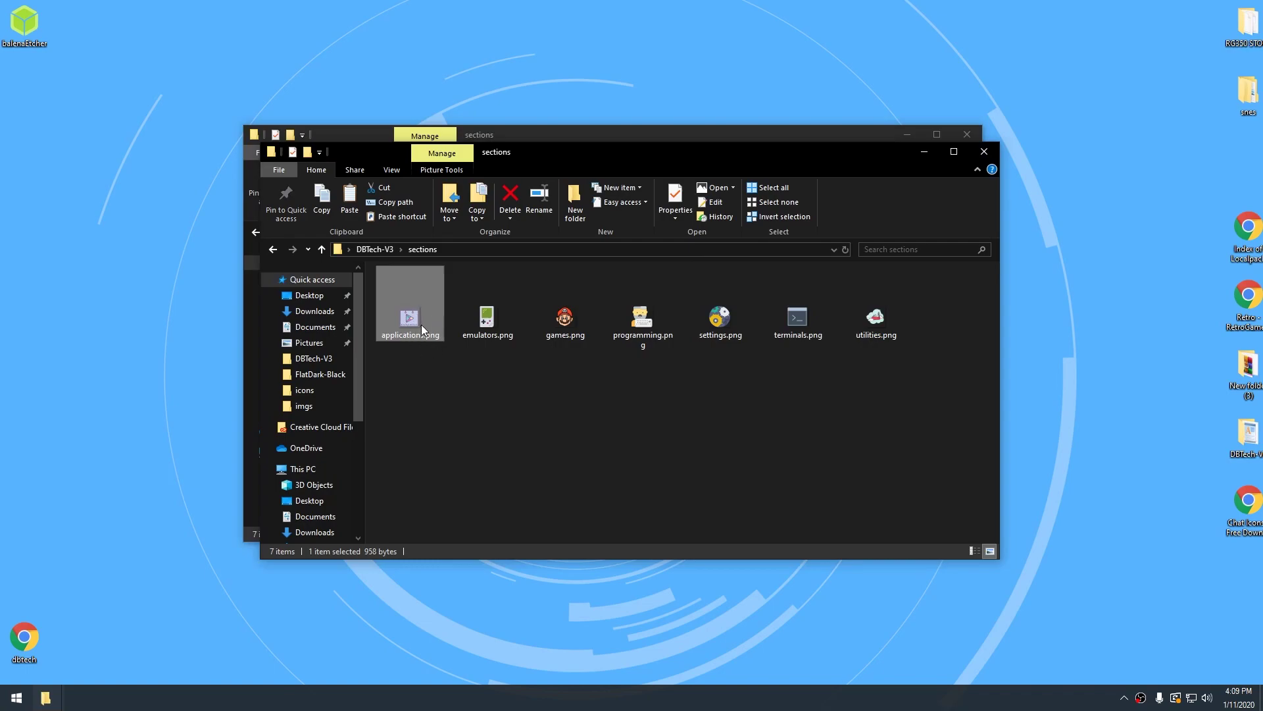
drag(609, 151, 597, 343)
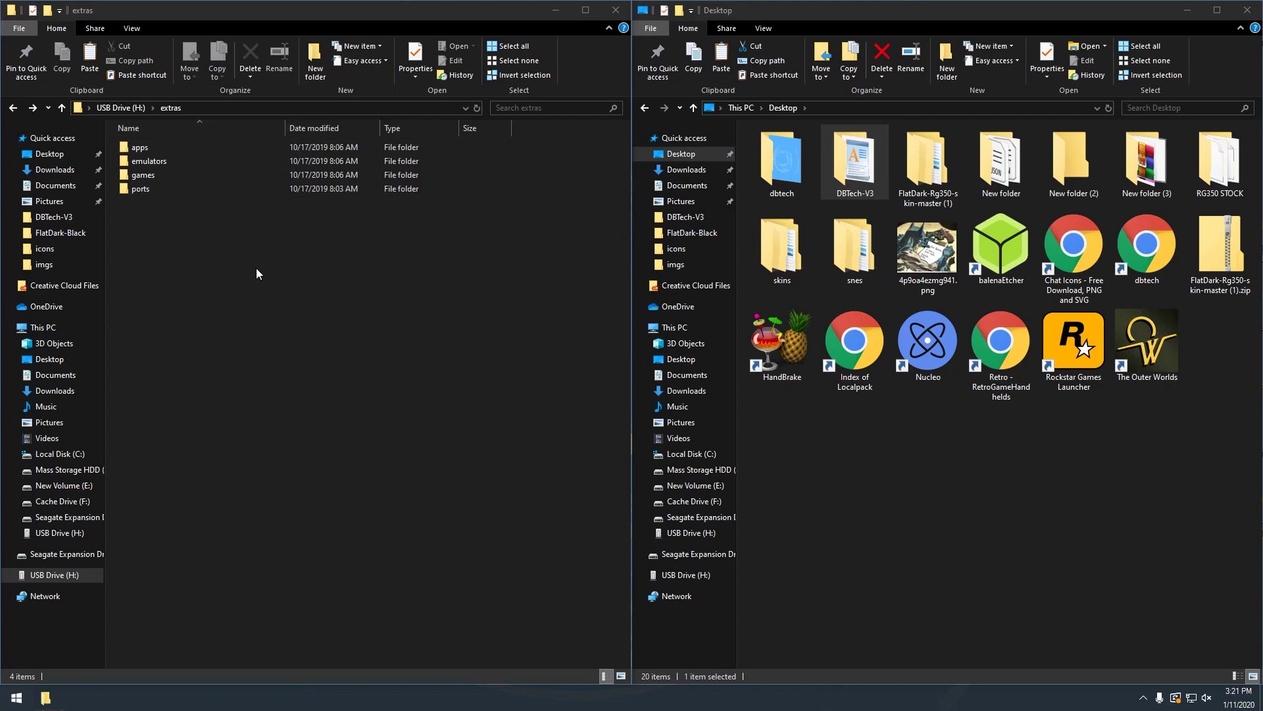
Step: Navigate the left window from the USB Drive (H:) root into its extras folder
key(BackSpace)
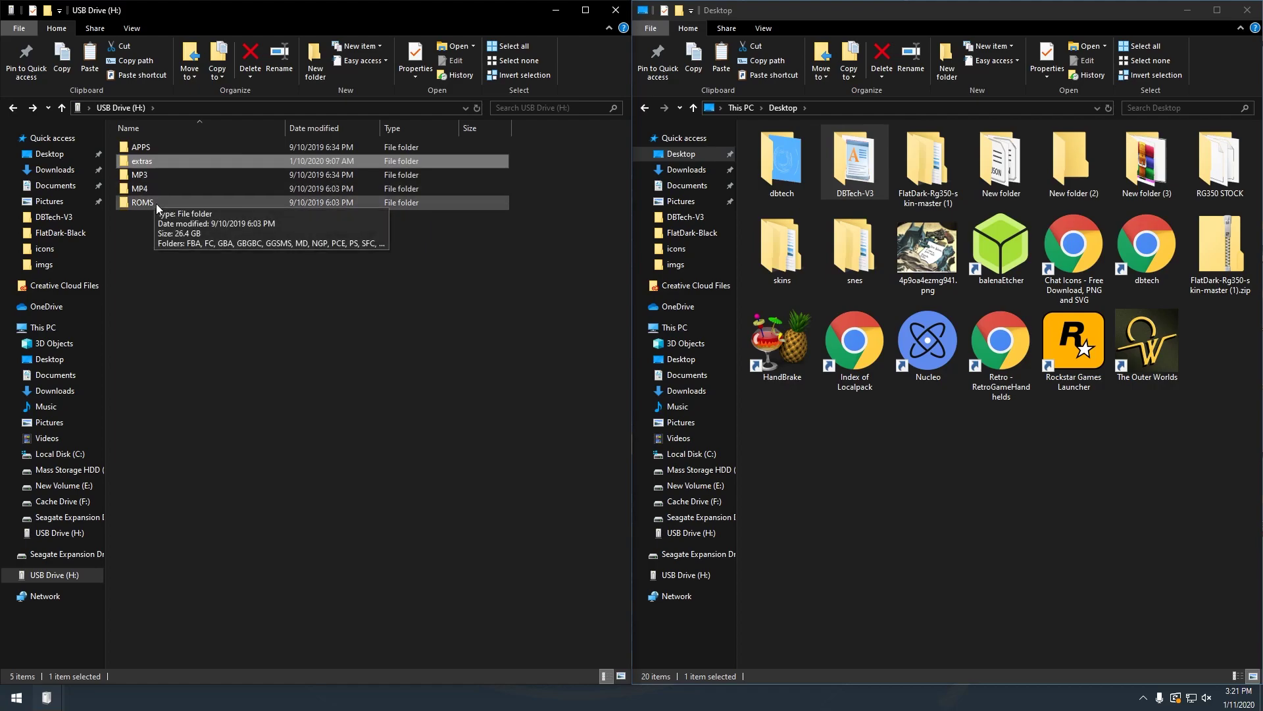
double_click(144, 164)
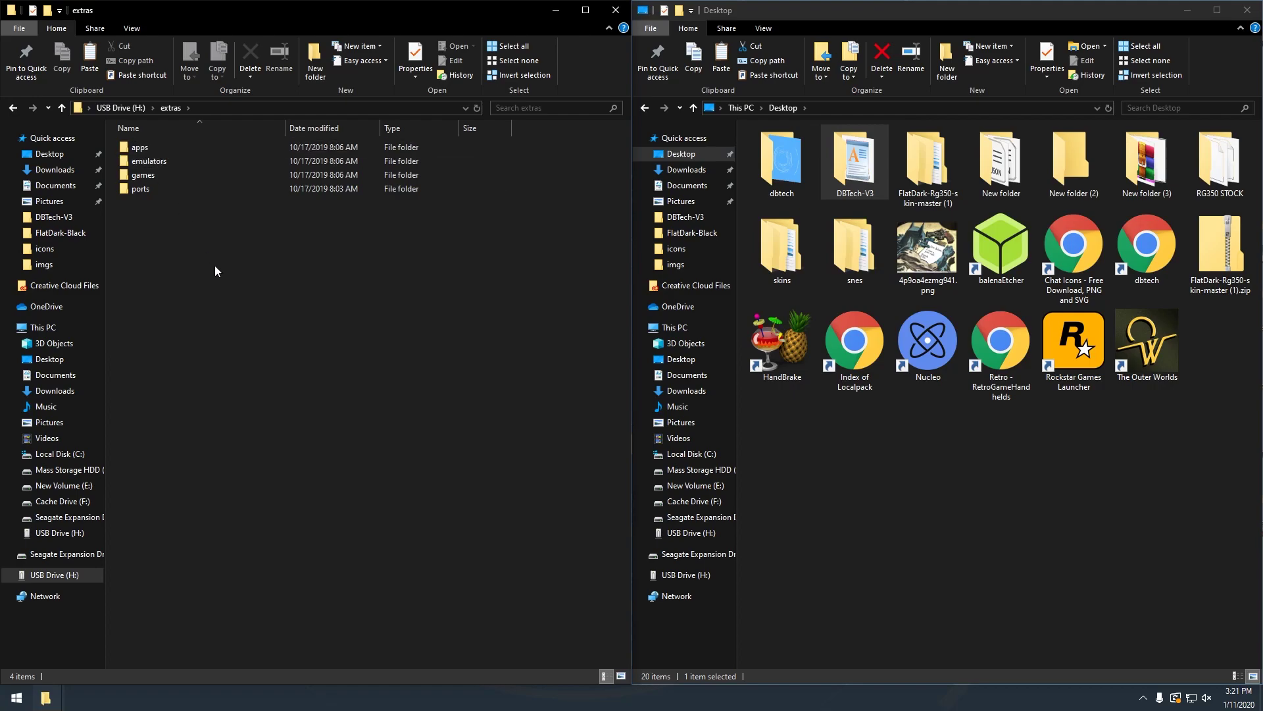
key(BackSpace)
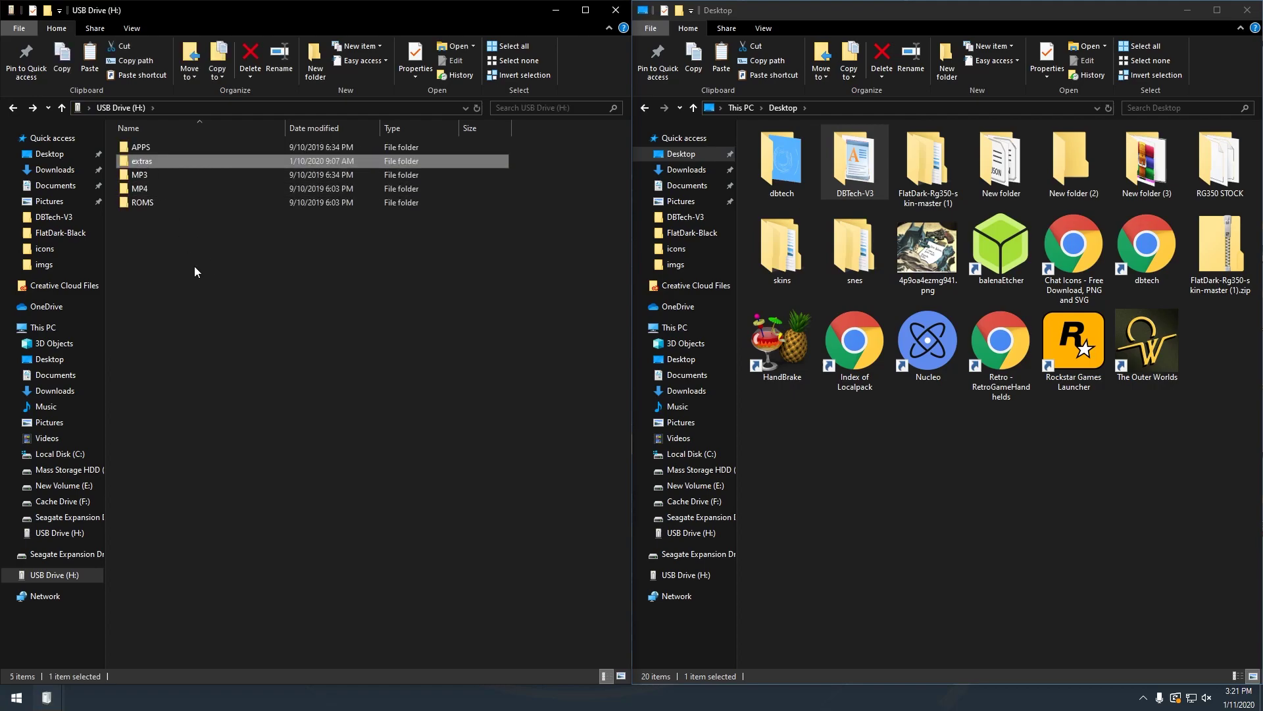
double_click(159, 165)
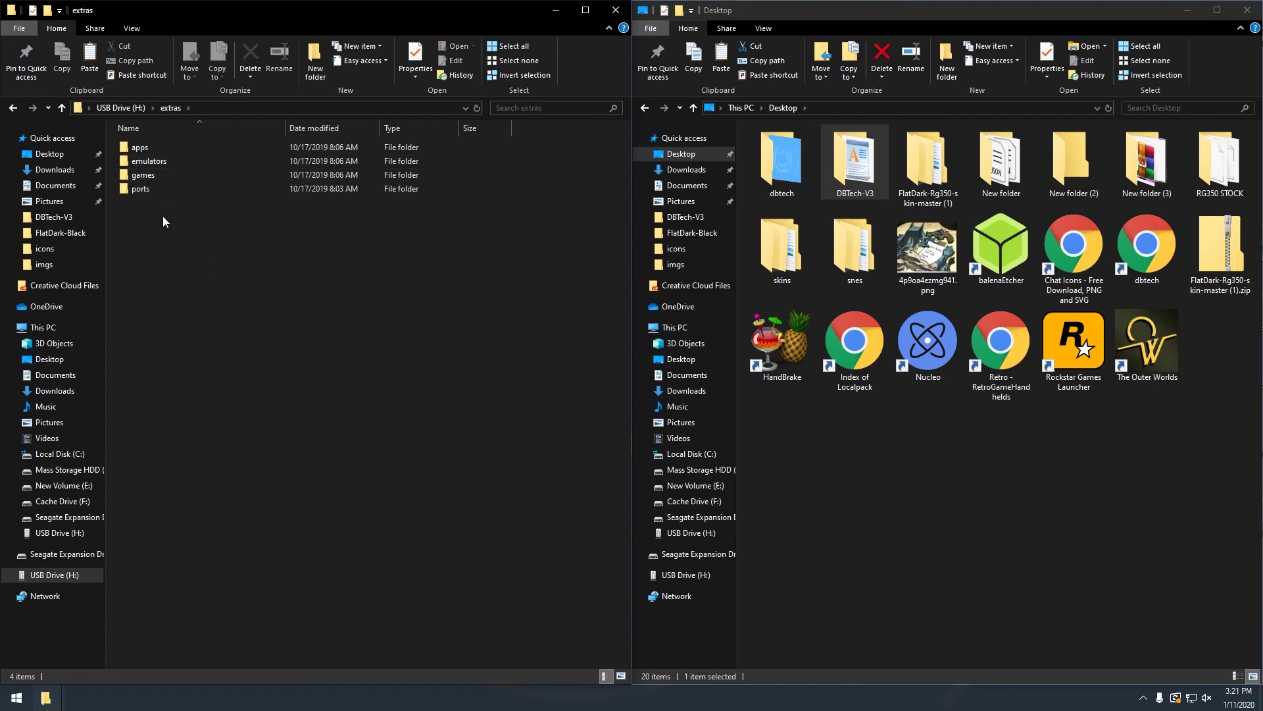
Step: Create a new folder named 'skins' inside extras on USB Drive (H:) and open it
right_click(309, 317)
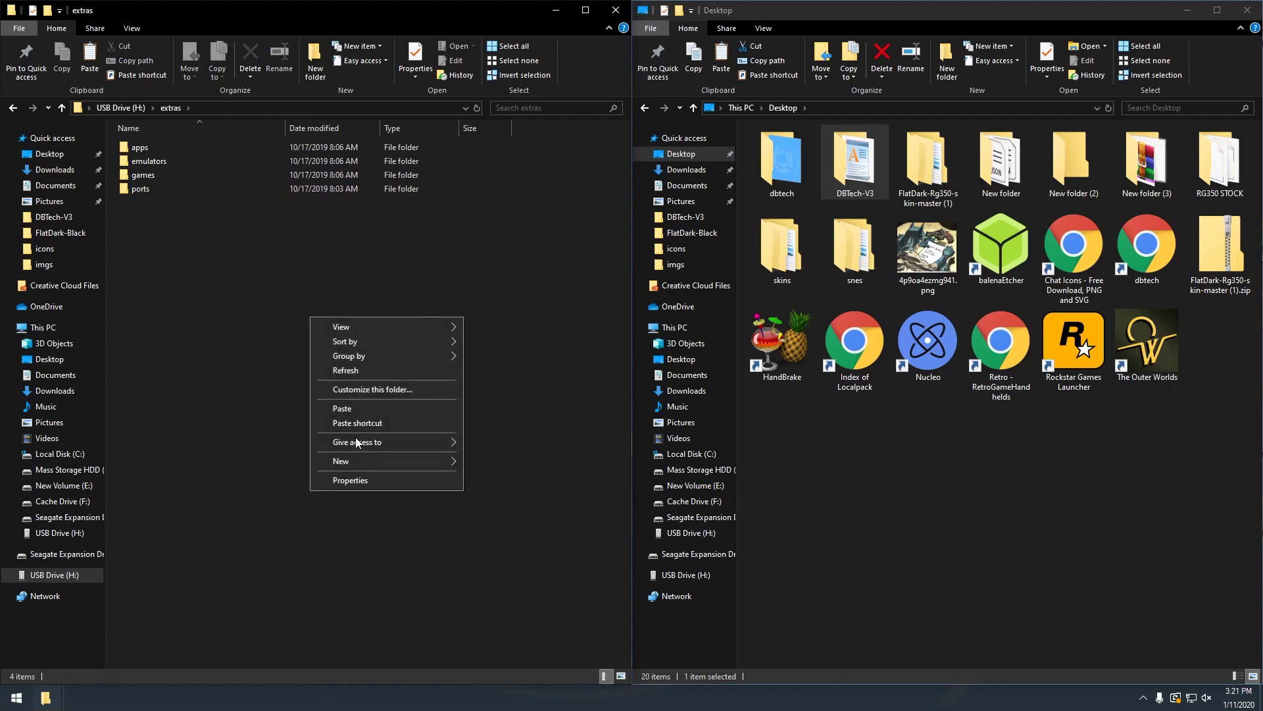
mouse_move(369, 461)
click(490, 463)
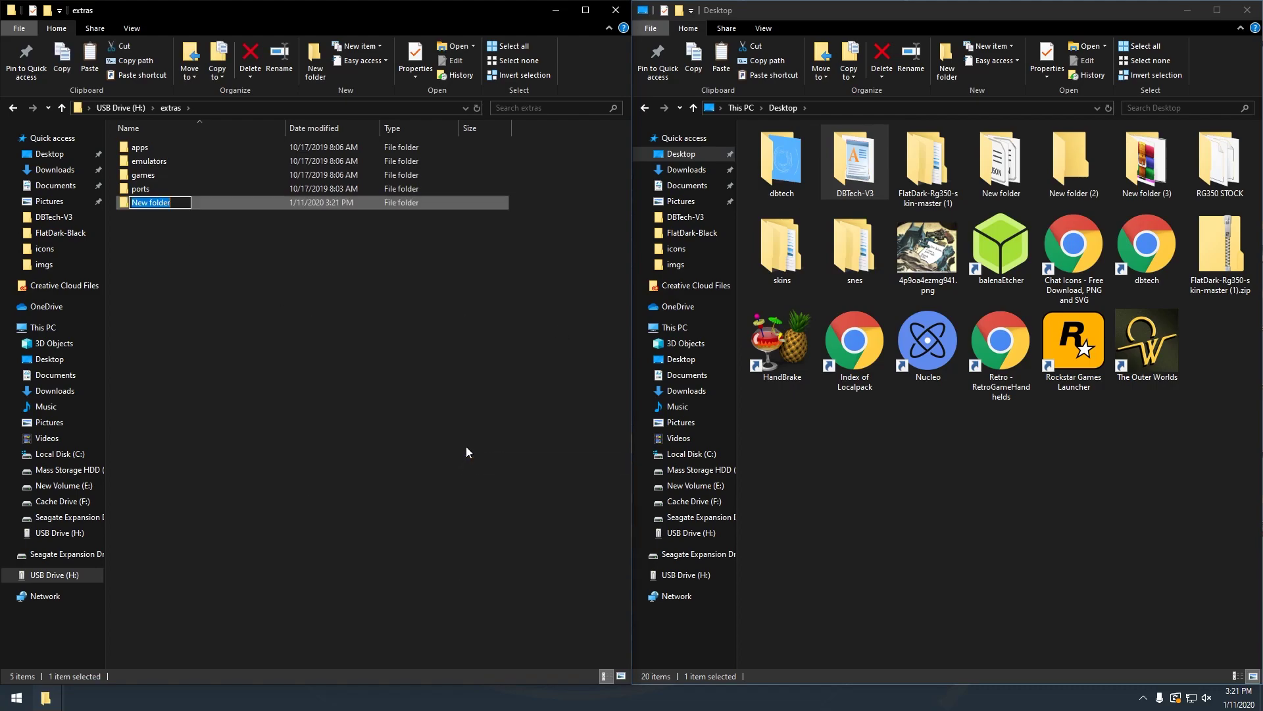
text(skins)
key(Return)
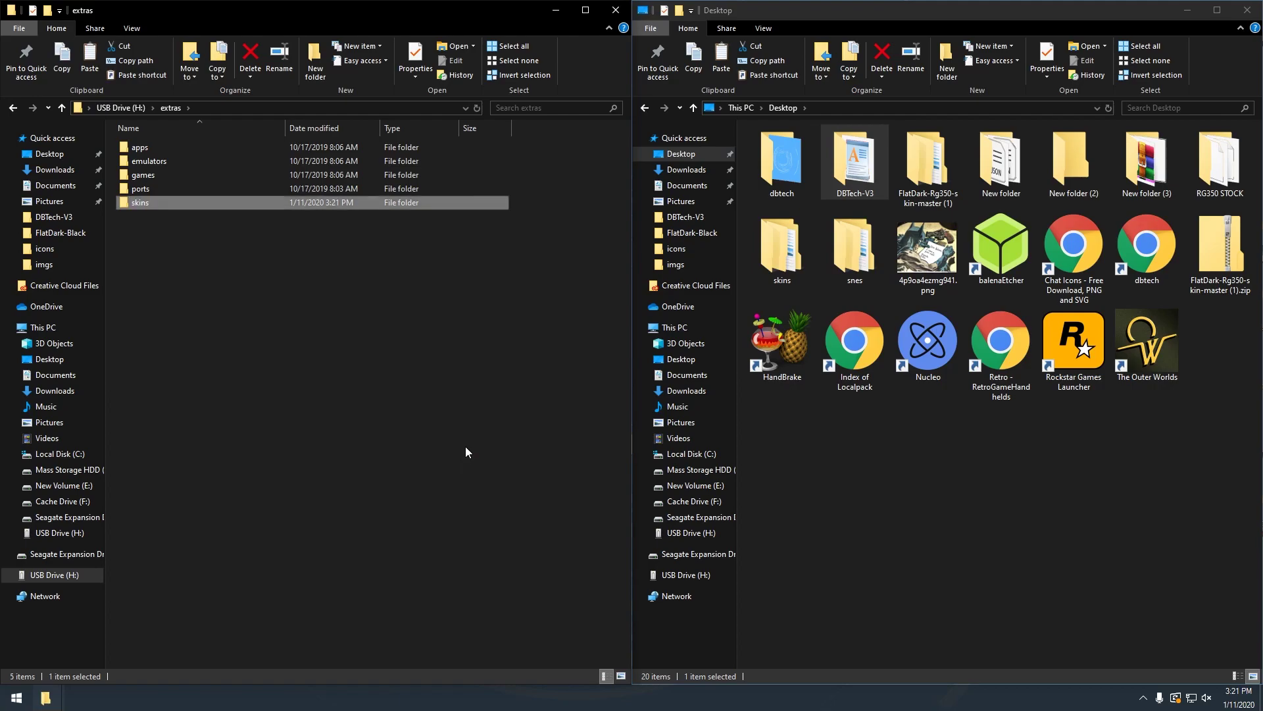
key(Return)
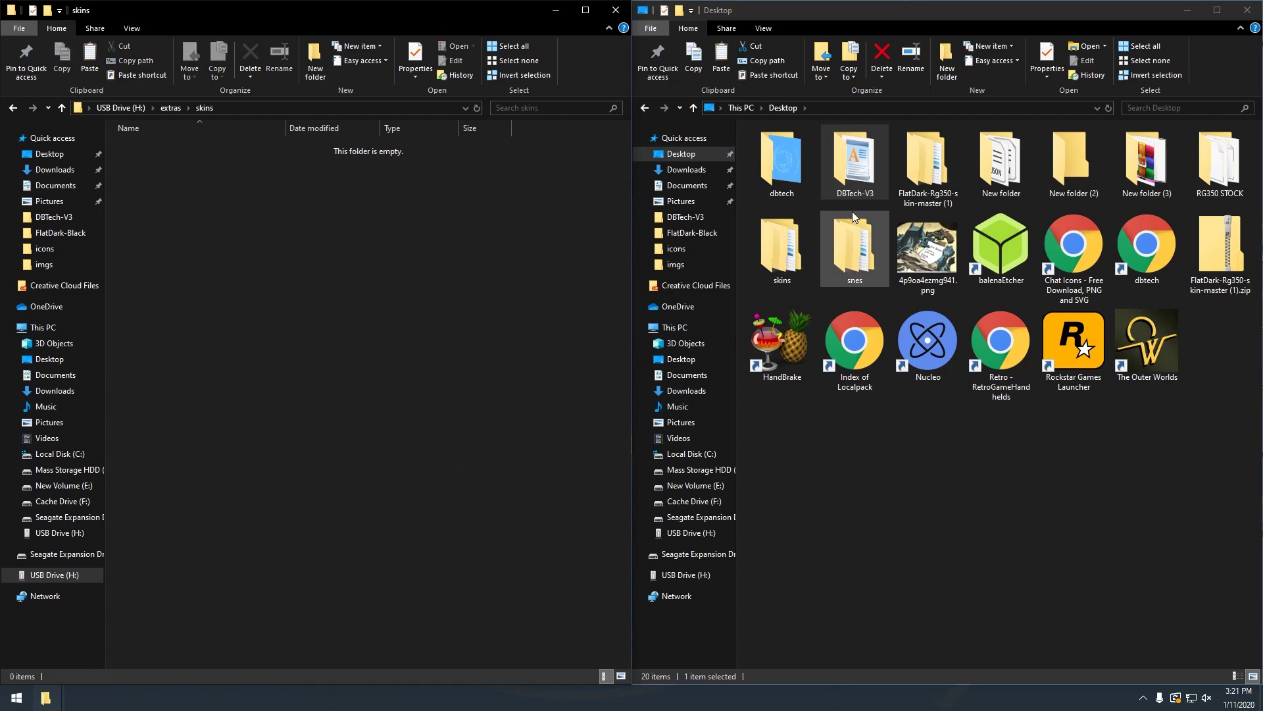
Step: Paste the DBTech-V3 skin from the Desktop into skins and open the copied skin.conf
click(852, 200)
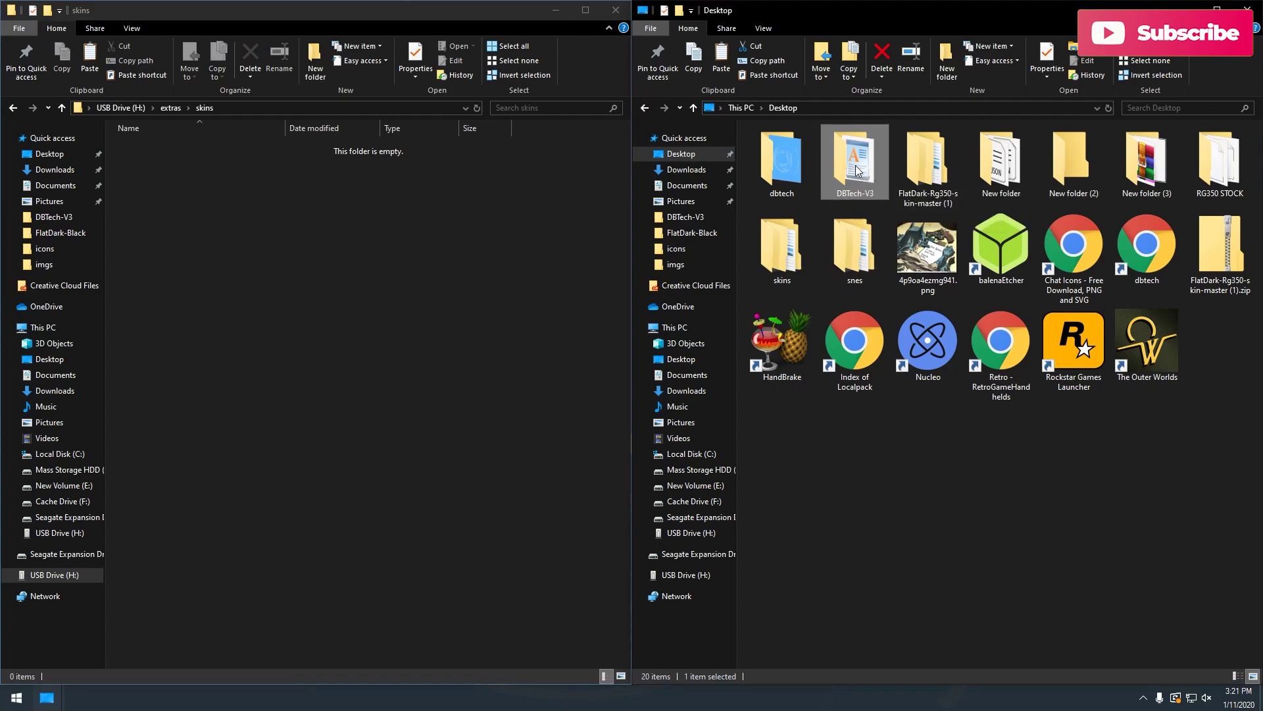
click(377, 250)
key(ctrl+v)
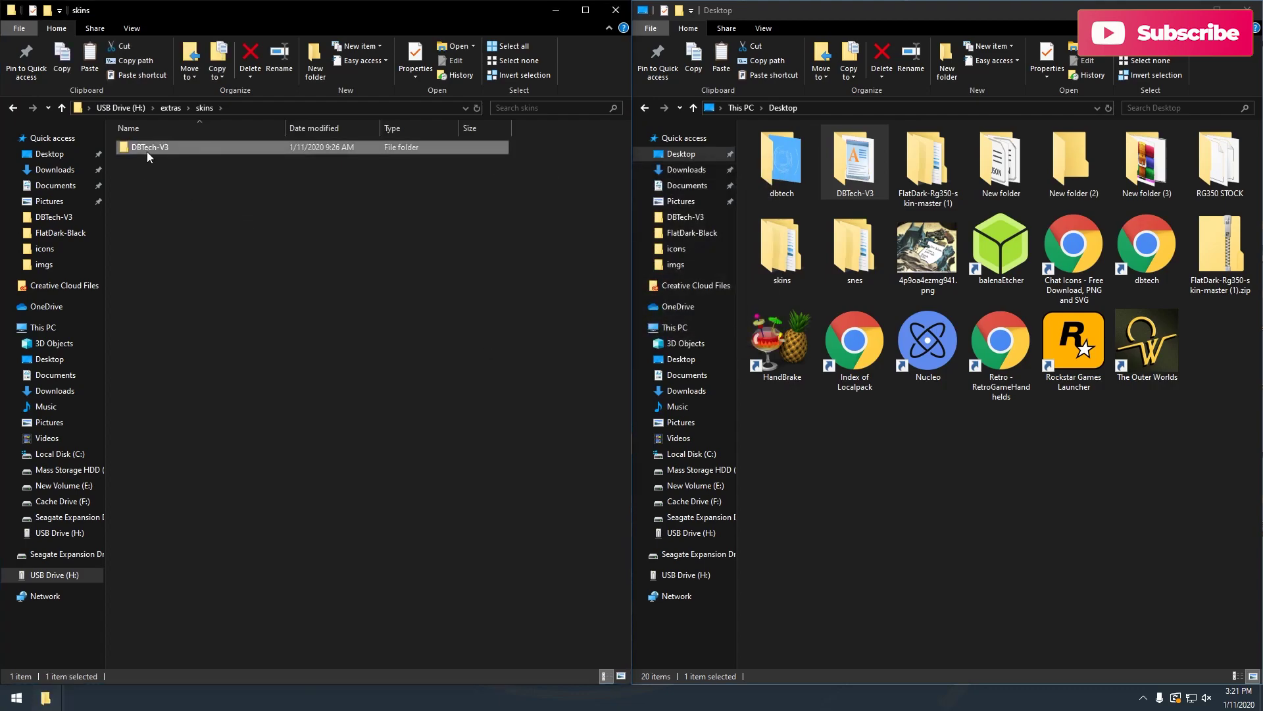
double_click(148, 149)
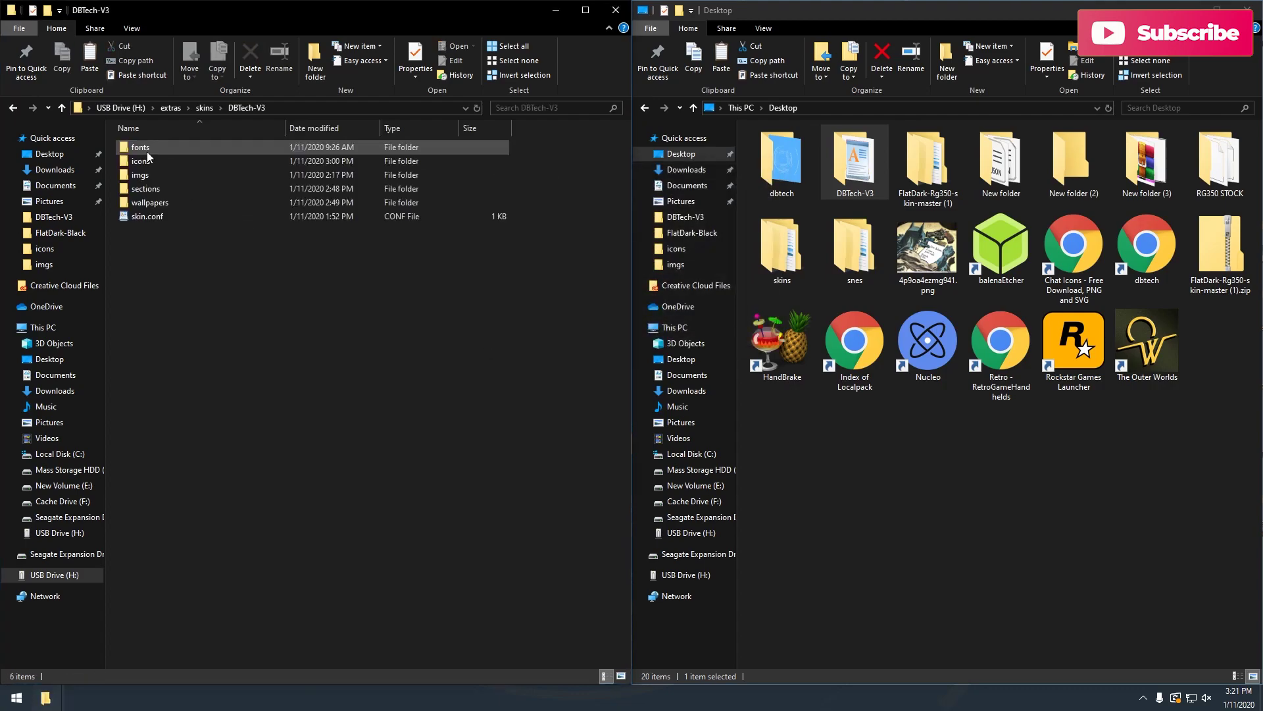
double_click(148, 217)
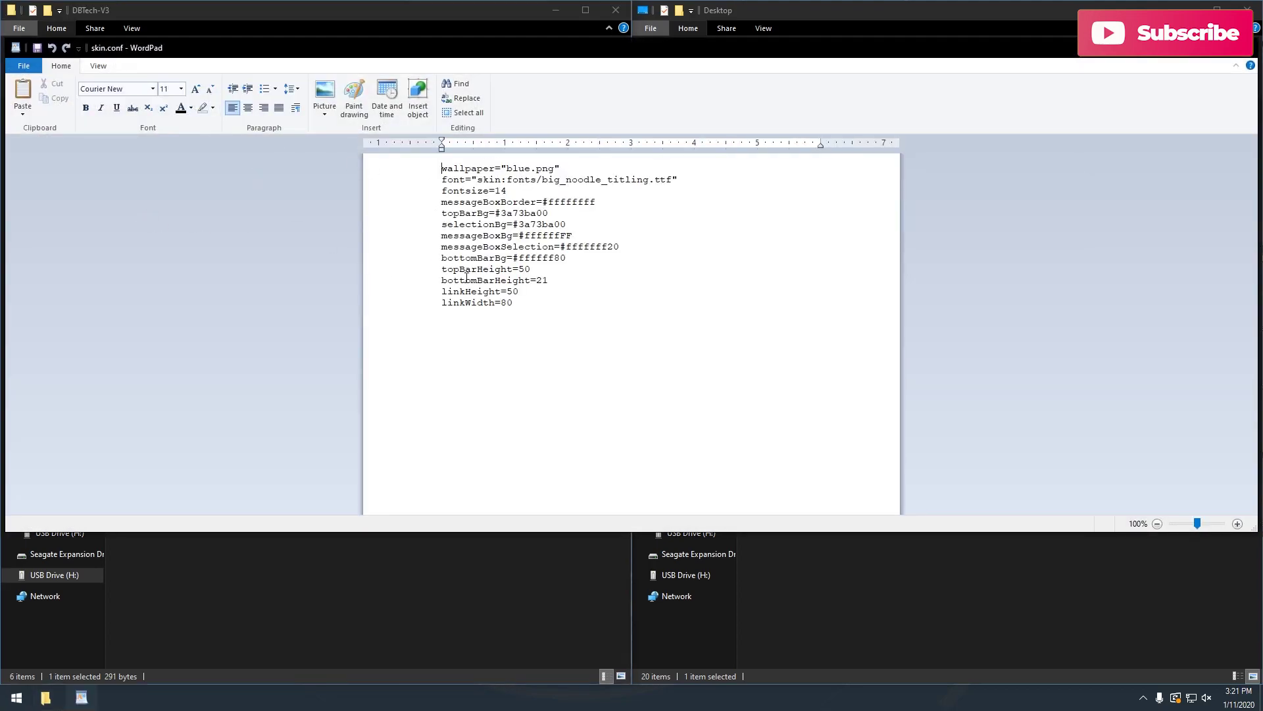
Step: Close the copied skin.conf and preview the copied imgs as large icons, viewing topbar.png
drag(510, 190, 510, 179)
click(629, 186)
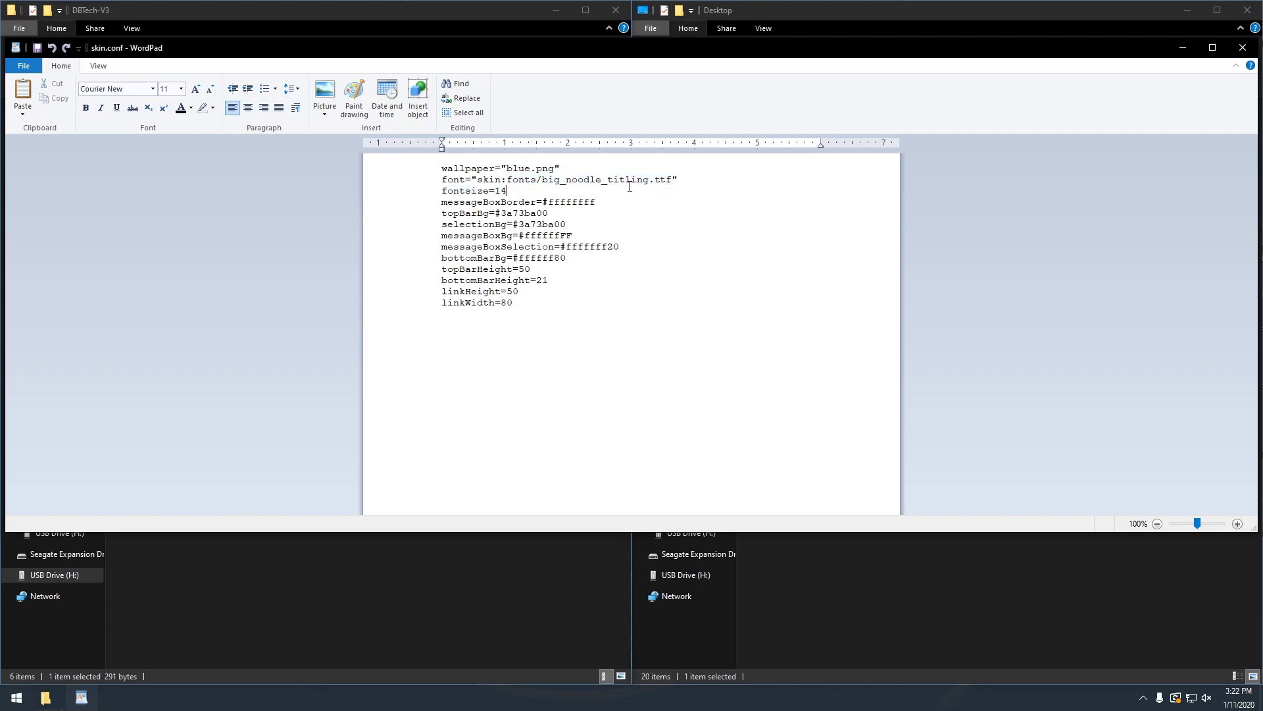
click(1243, 47)
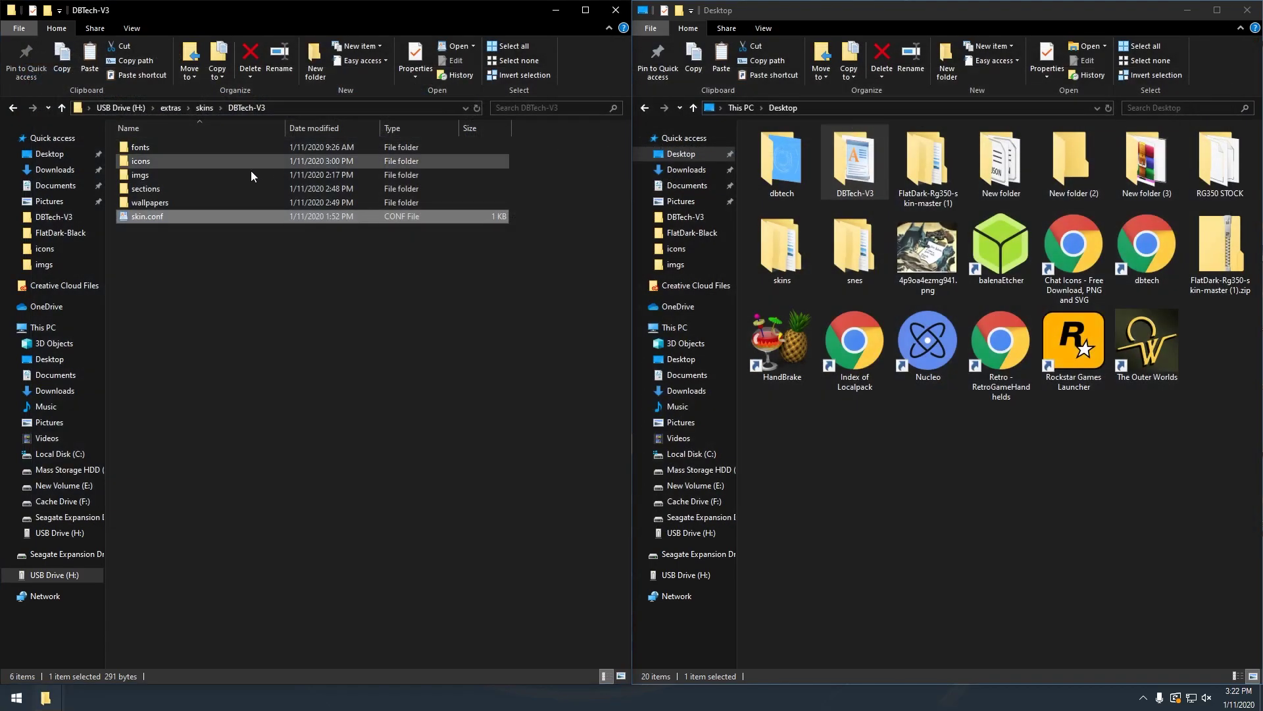
double_click(163, 176)
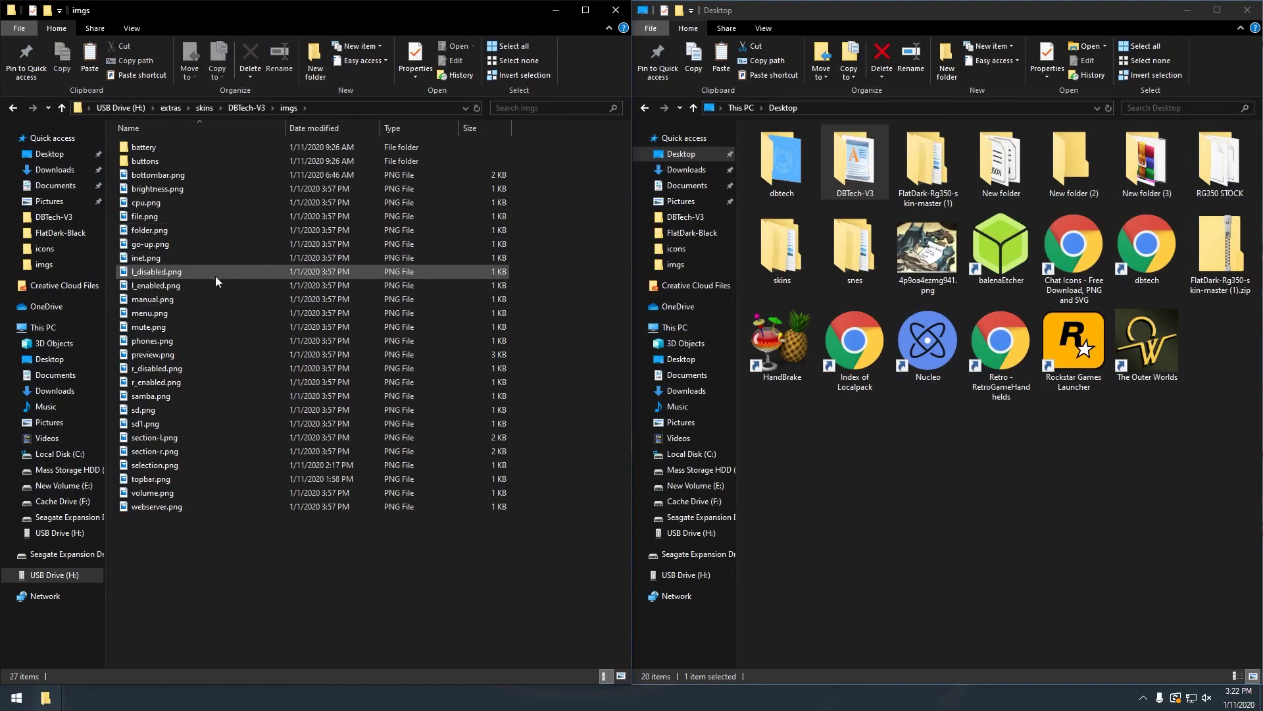
key(ctrl+shift+3)
key(ctrl+shift+2)
click(331, 204)
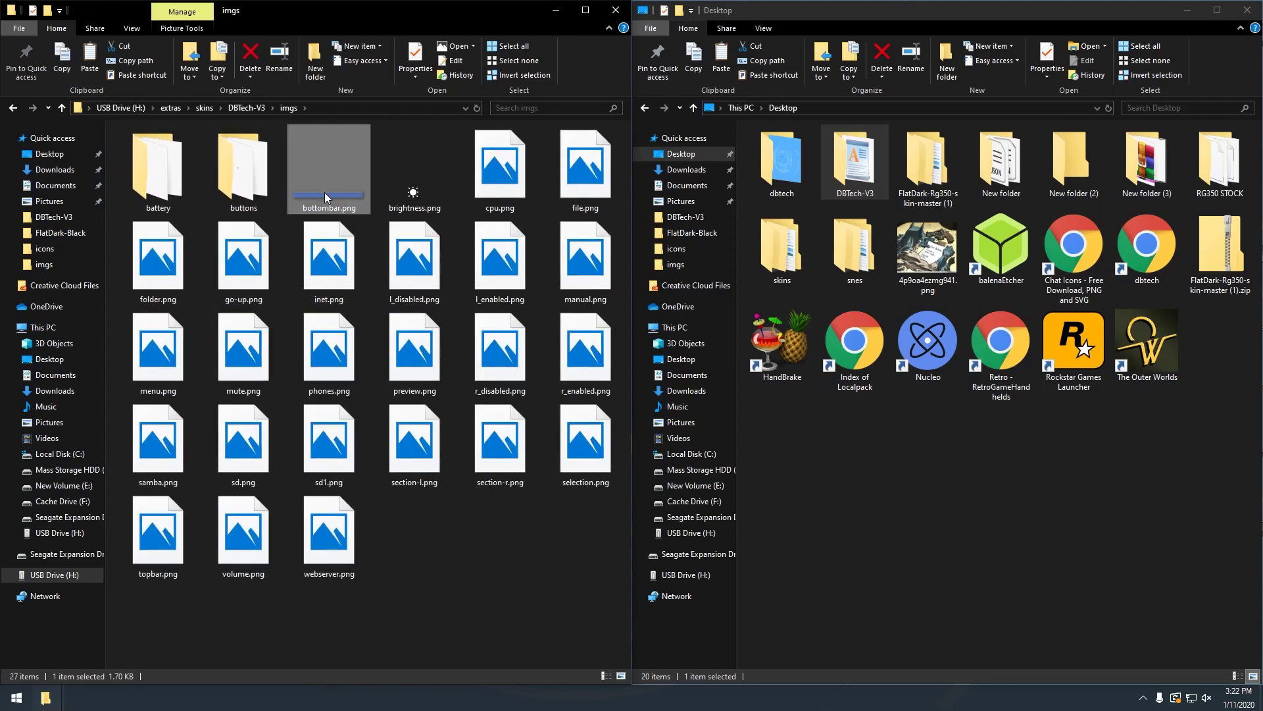
click(170, 541)
double_click(170, 540)
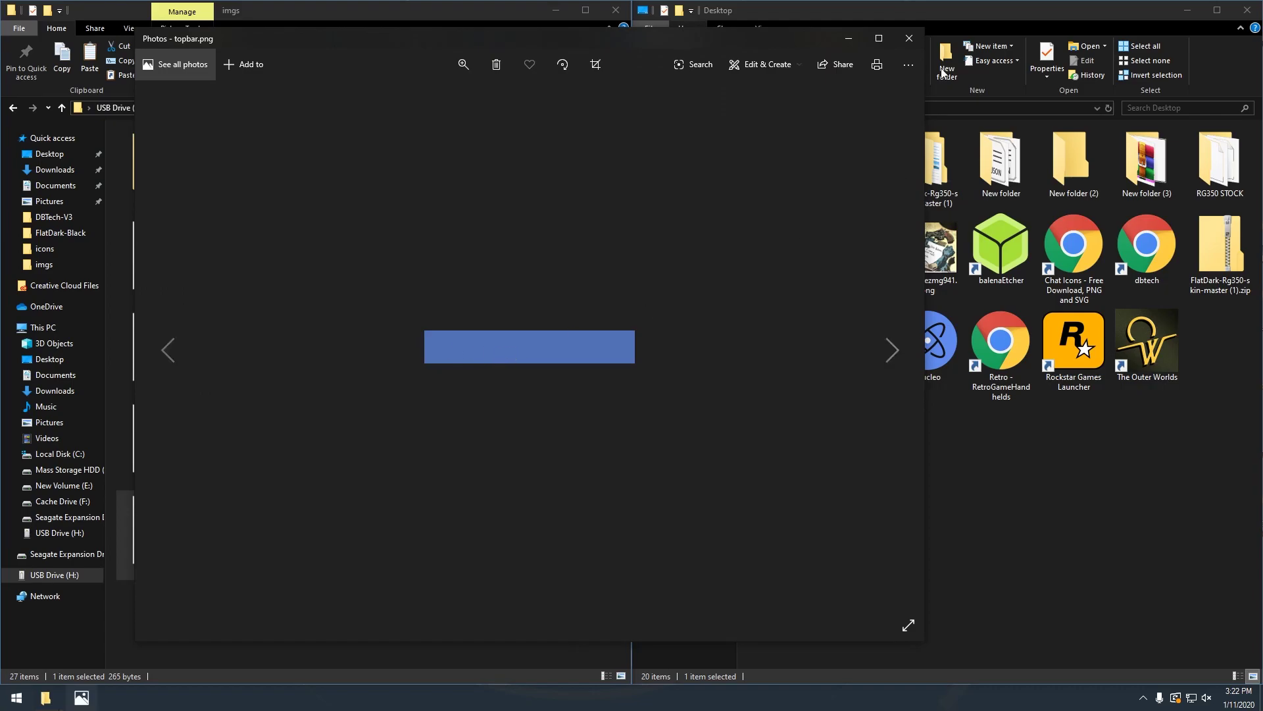
click(905, 41)
Step: Check the copied skin's fonts folder, go back to skins, and close the USB drive window
key(alt+Up)
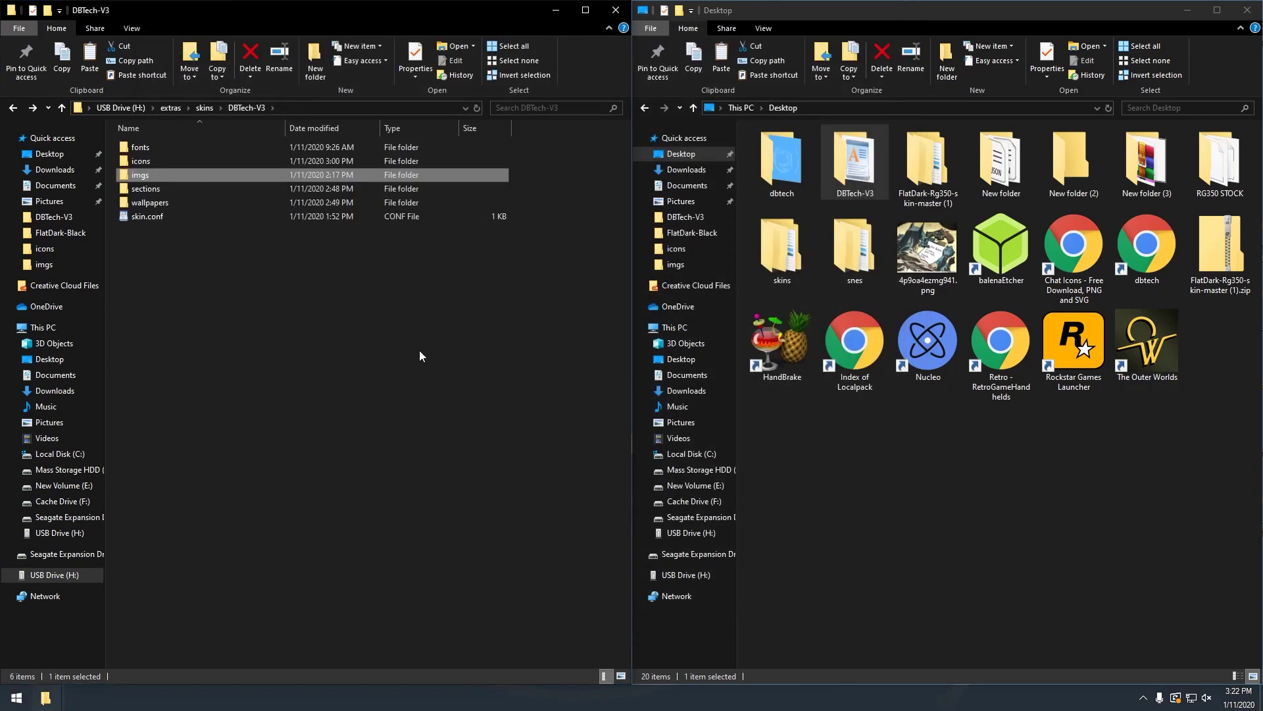
double_click(161, 153)
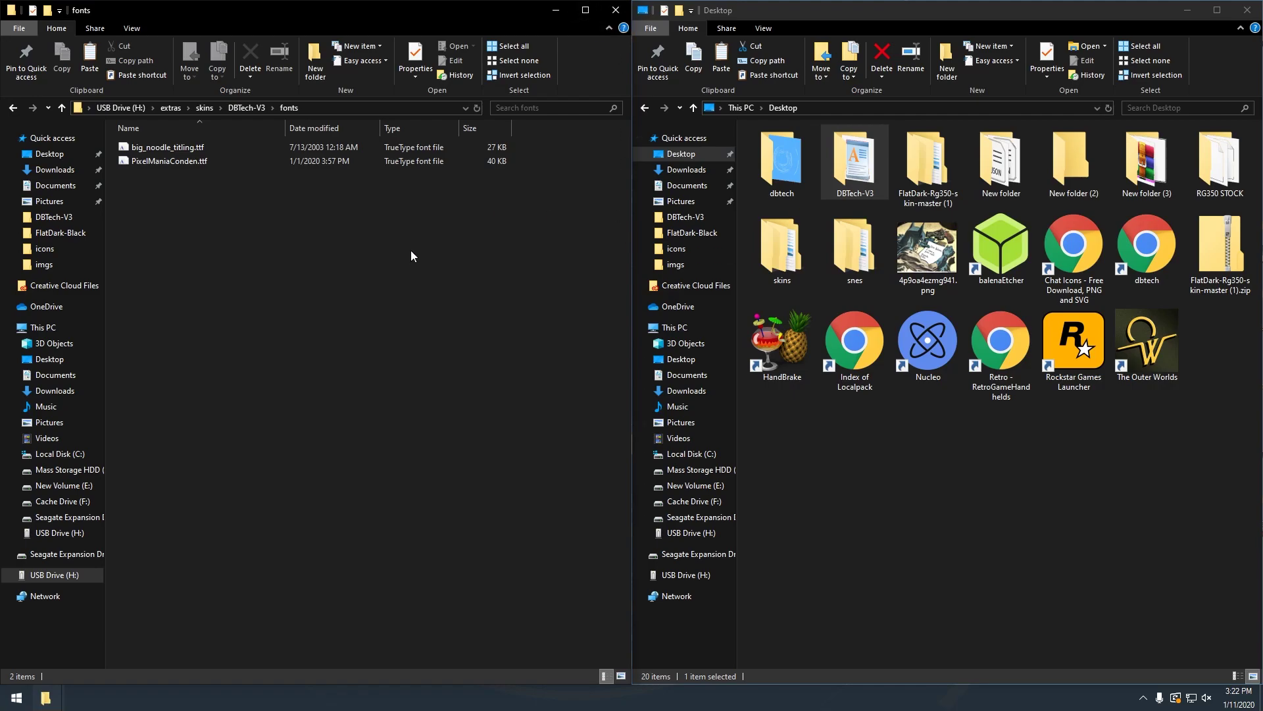
key(alt+Up)
key(alt+Up)
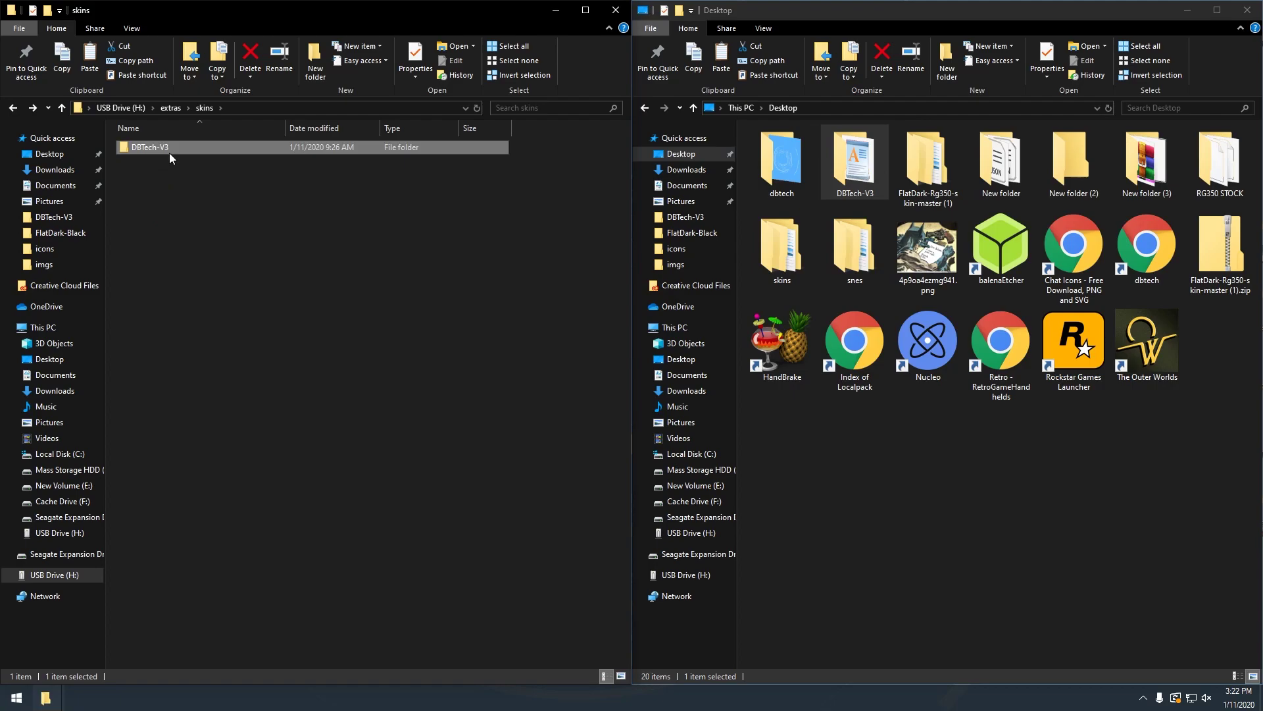
click(614, 13)
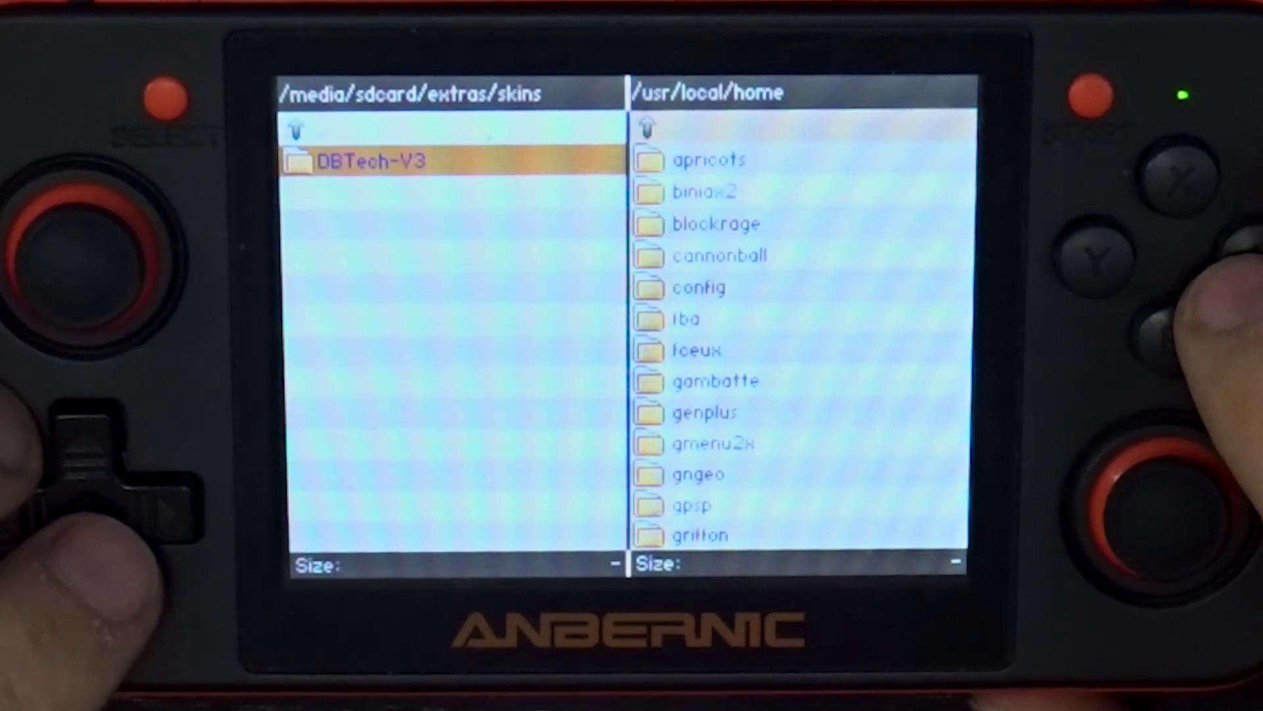
Step: Open .gmenu2x/skins in the right pane, then return to the pane holding DBTech-V3
key(Right)
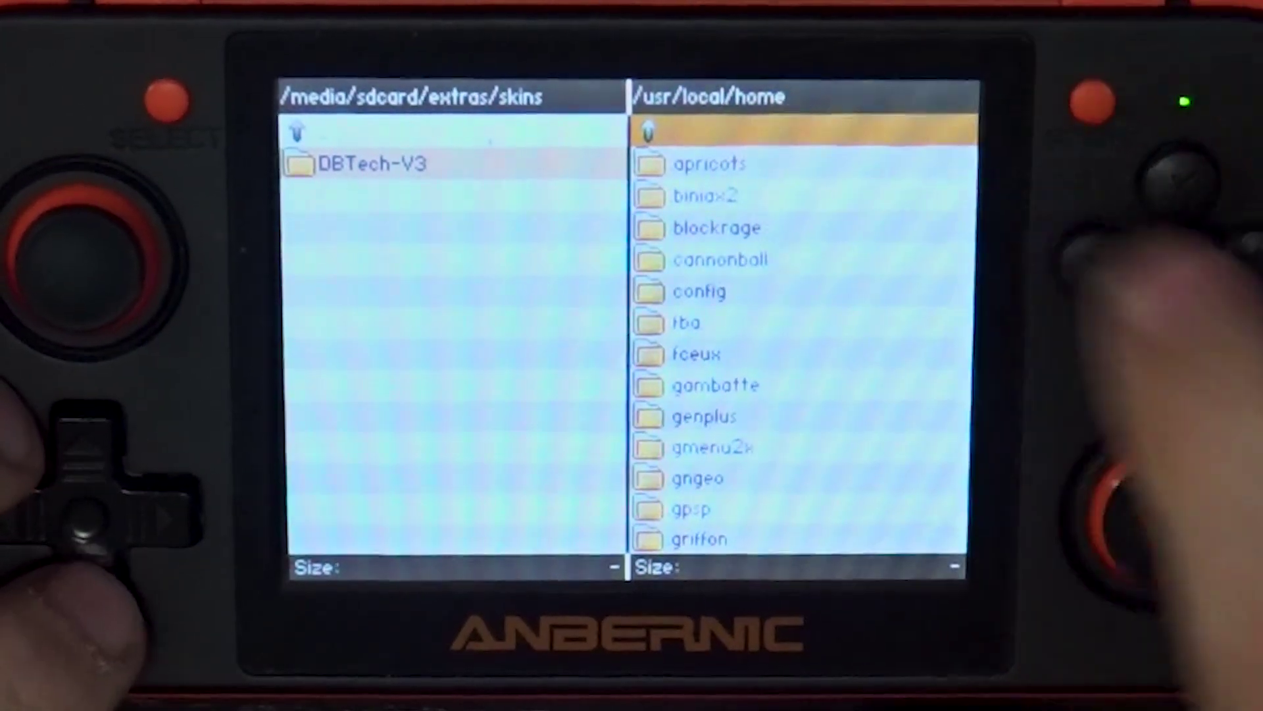
key(Down)
key(Down)
key(Down)
key(Down)
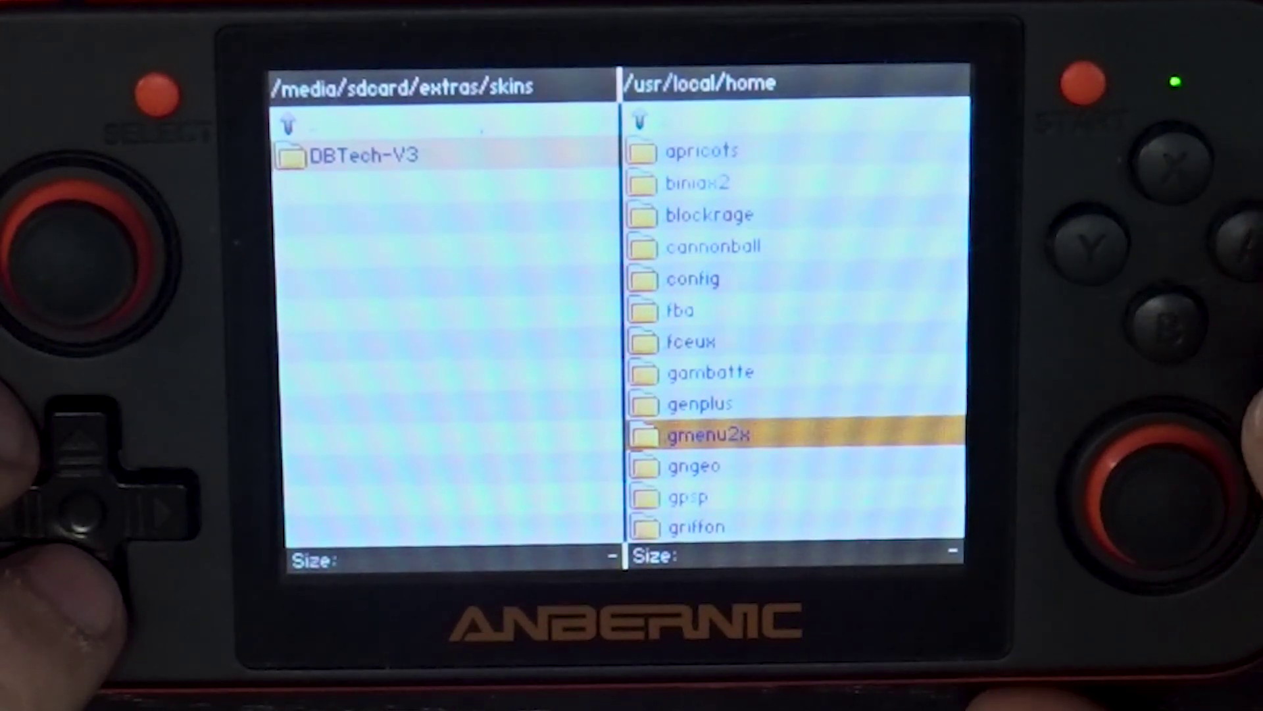
key(Down)
key(Down)
key(Return)
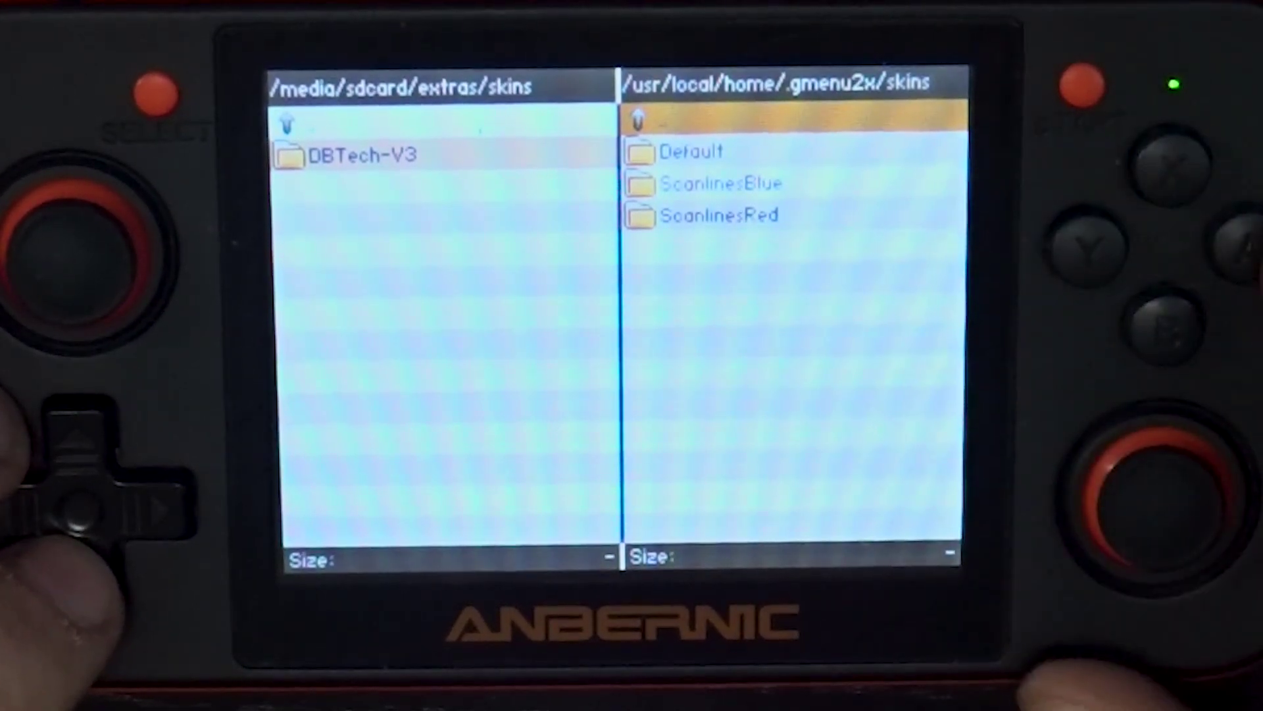
key(Left)
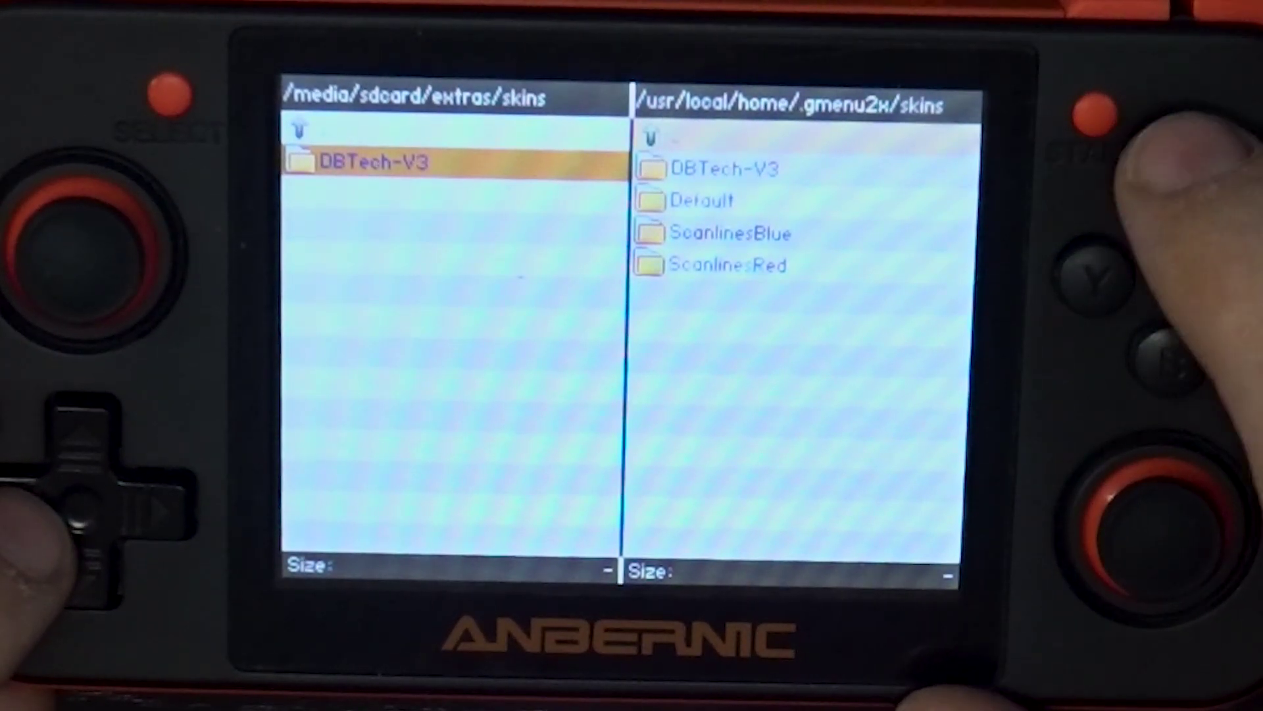
Step: Quit DinguxCommander from its System menu back to the GMenu2X launcher
key(Escape)
key(Up)
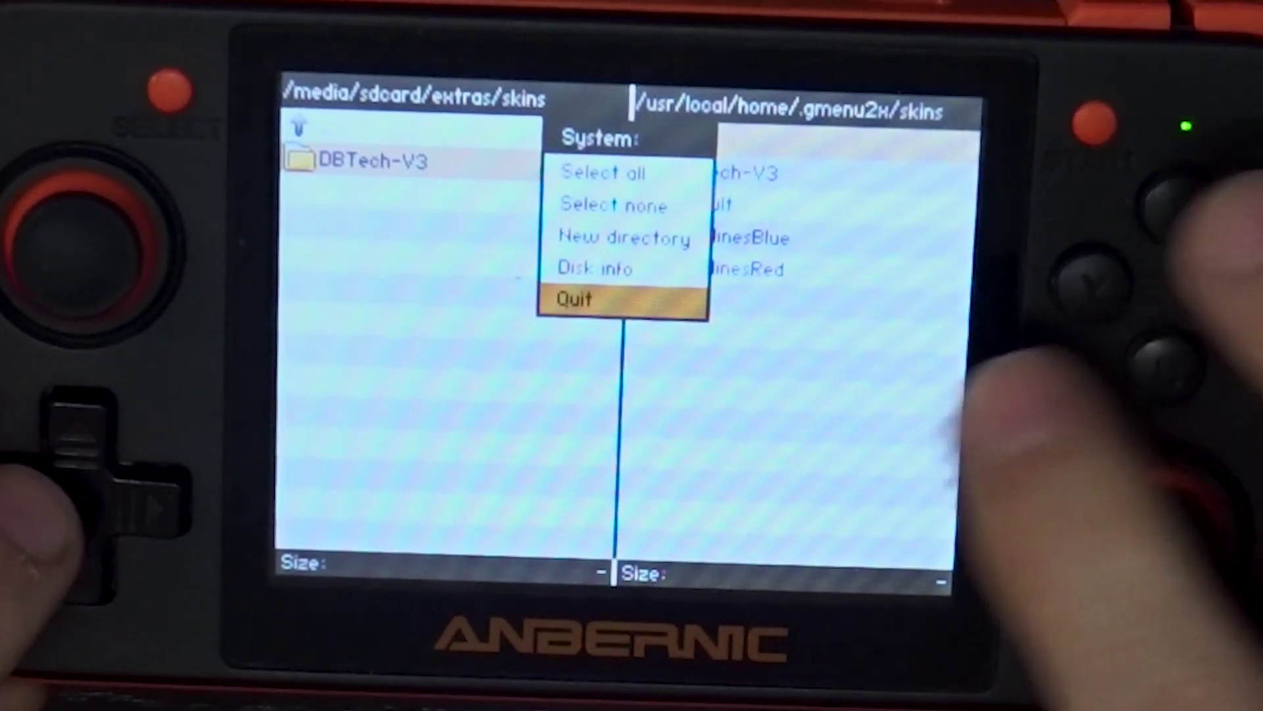
key(Return)
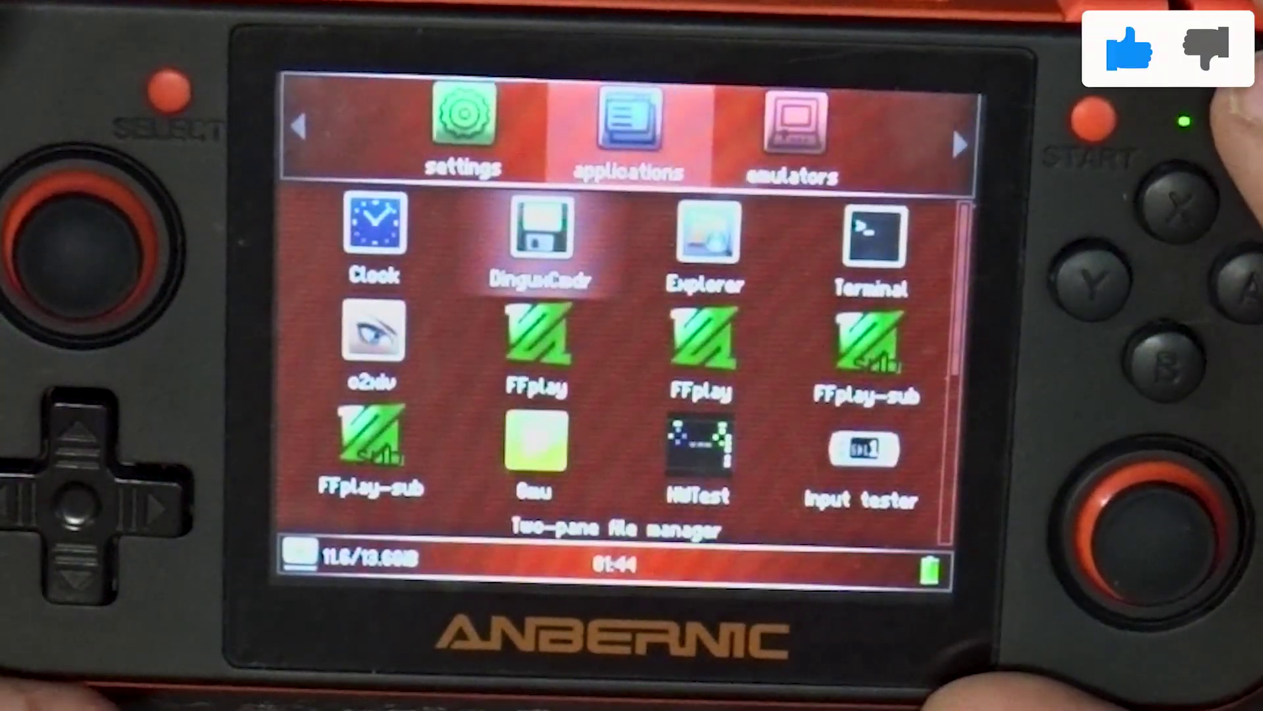
Step: In GMenu2X settings, change the Skin option from ScanlinesRed to DBTech-V3 and save
key(Left)
key(Right)
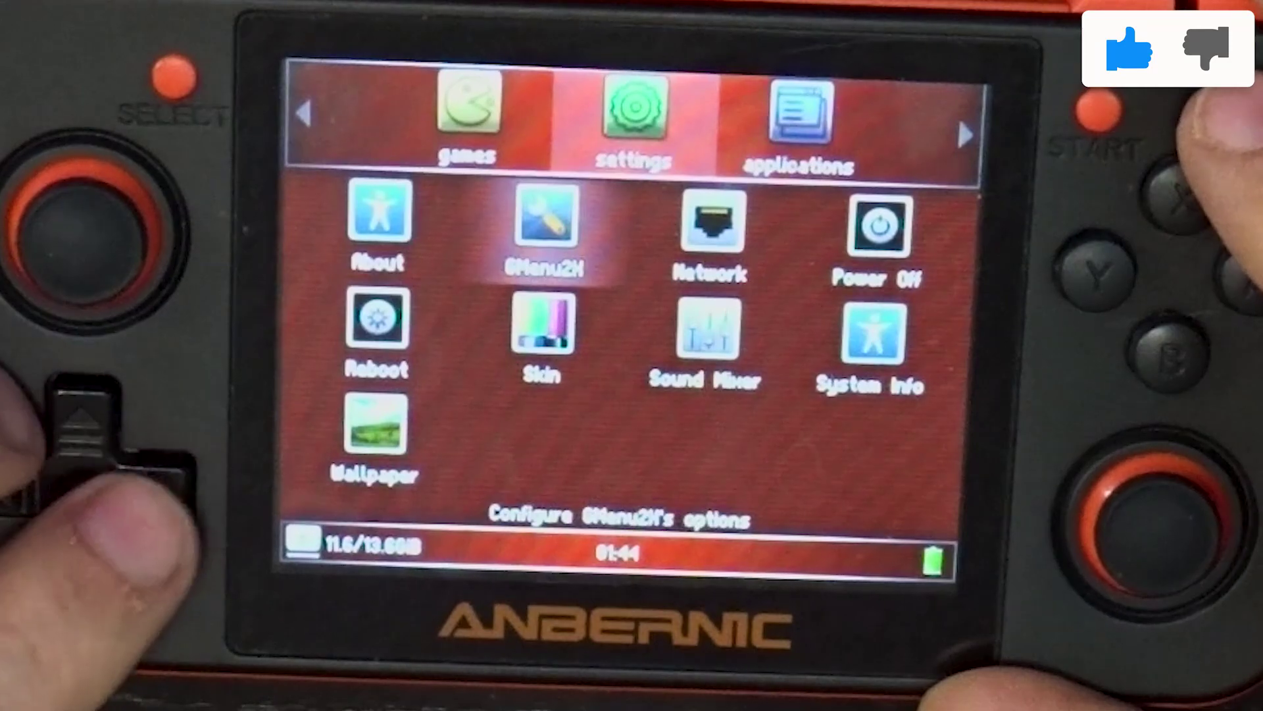
key(Down)
key(Return)
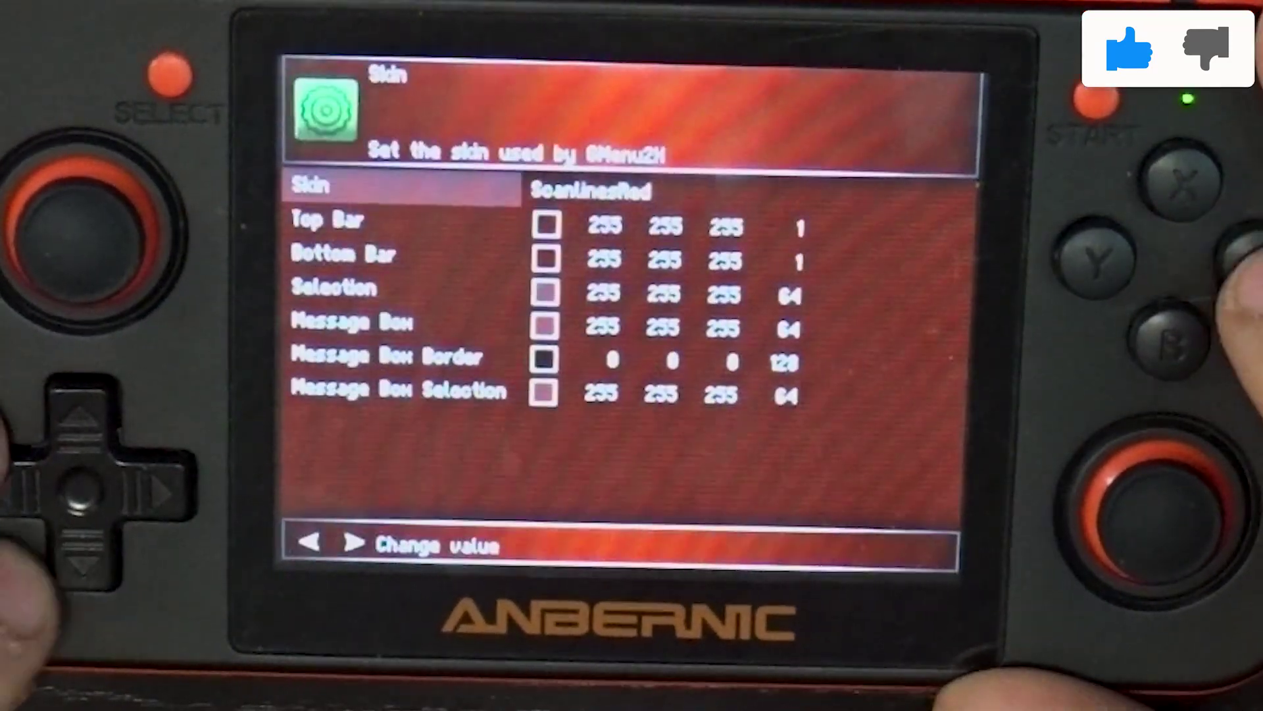
key(Right)
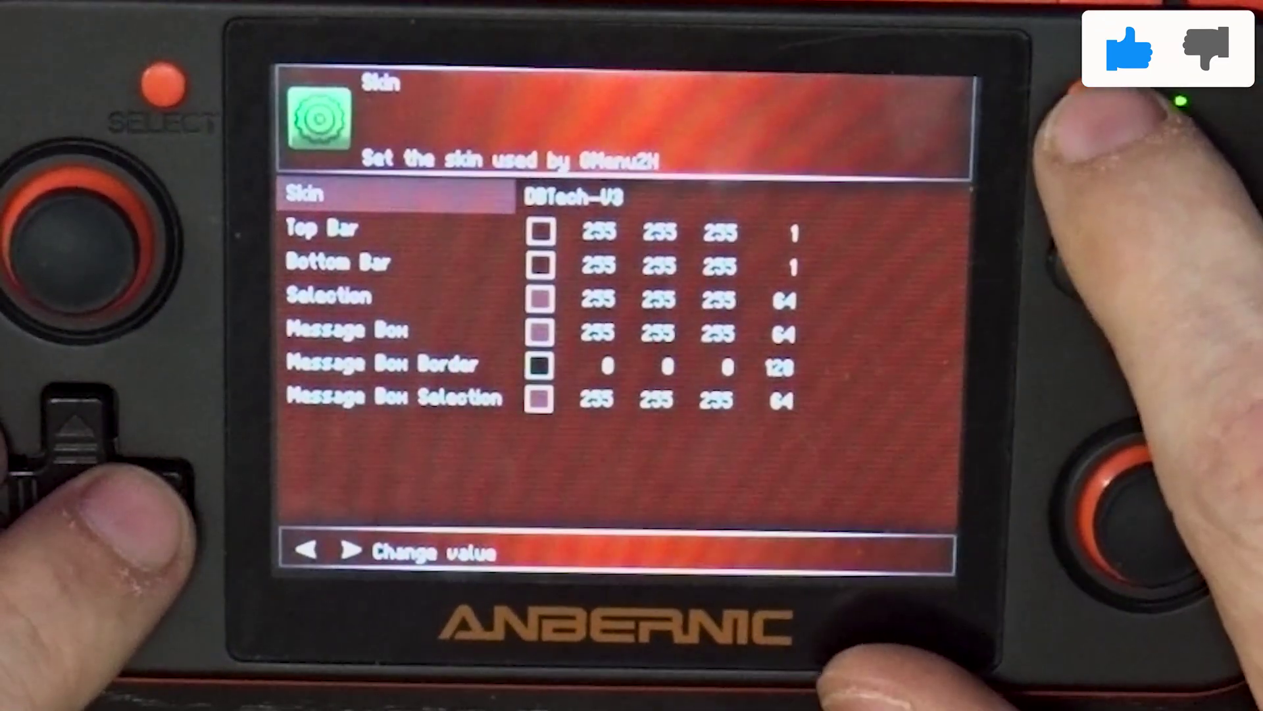
key(Return)
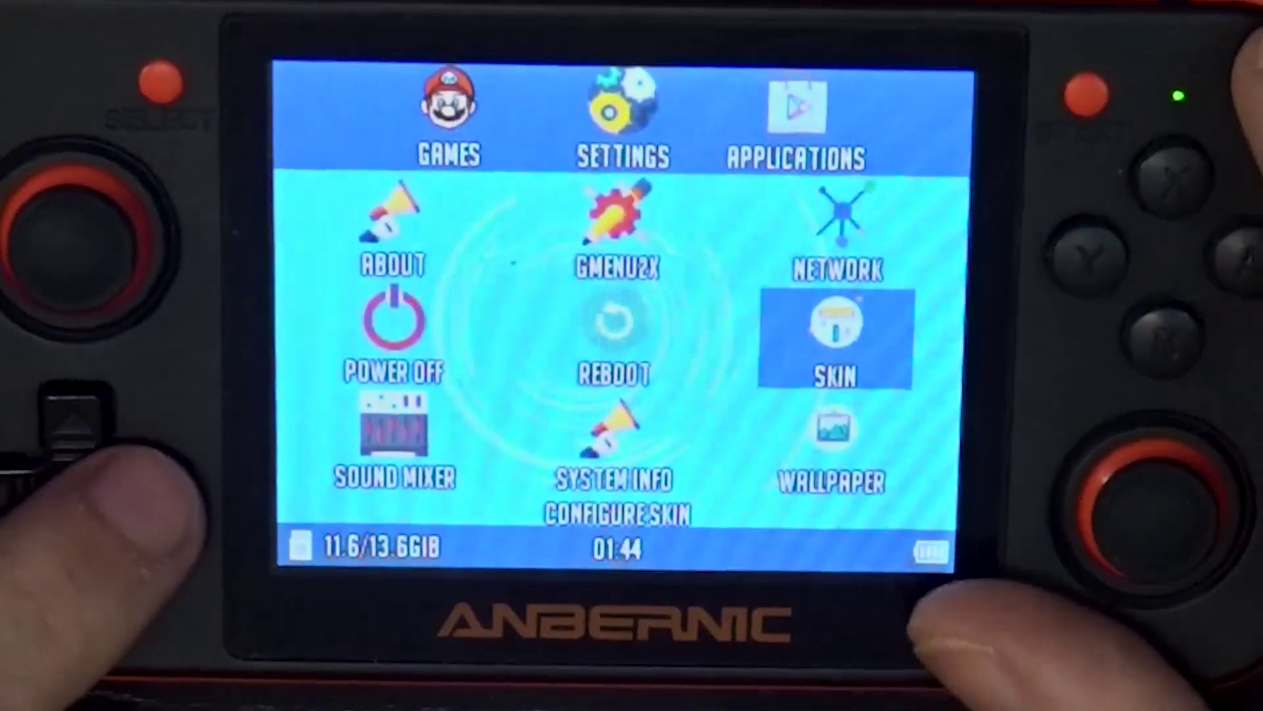
Step: Move to the Emulators section to see XMAME, DOSBox, FBA and FCEUX in blue
key(Left)
key(Right)
key(Right)
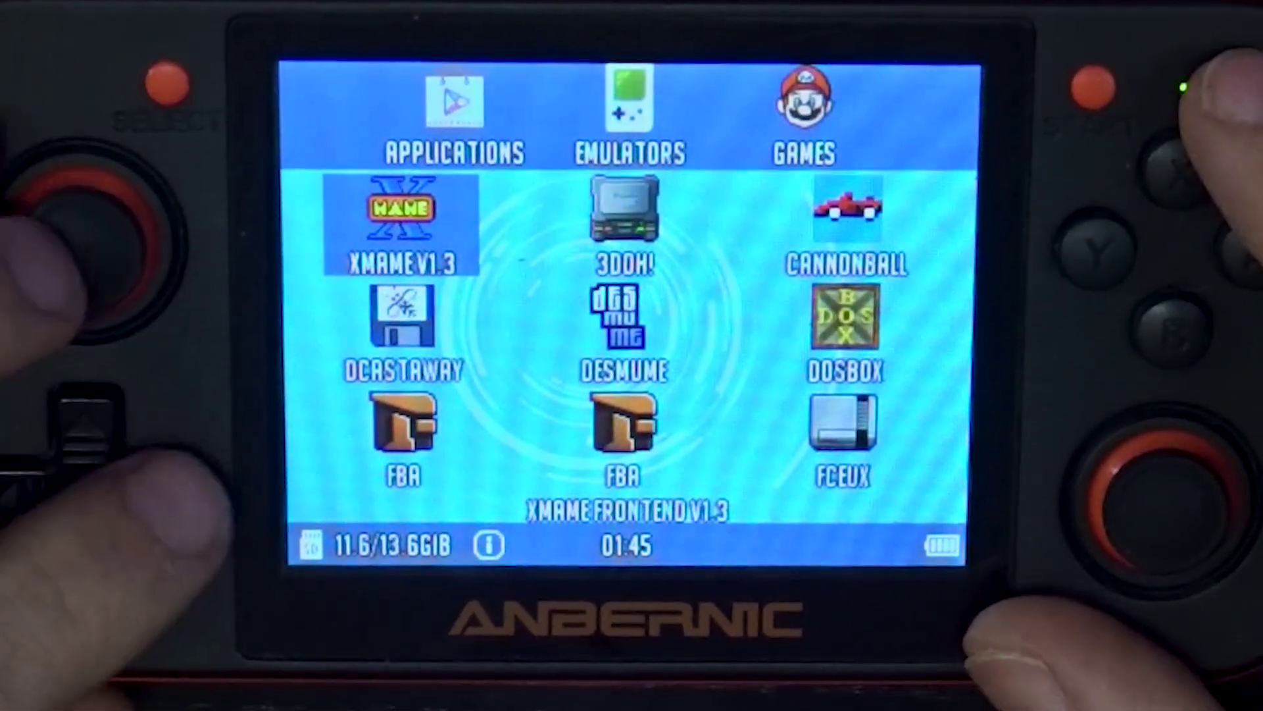
key(Tab)
key(Right)
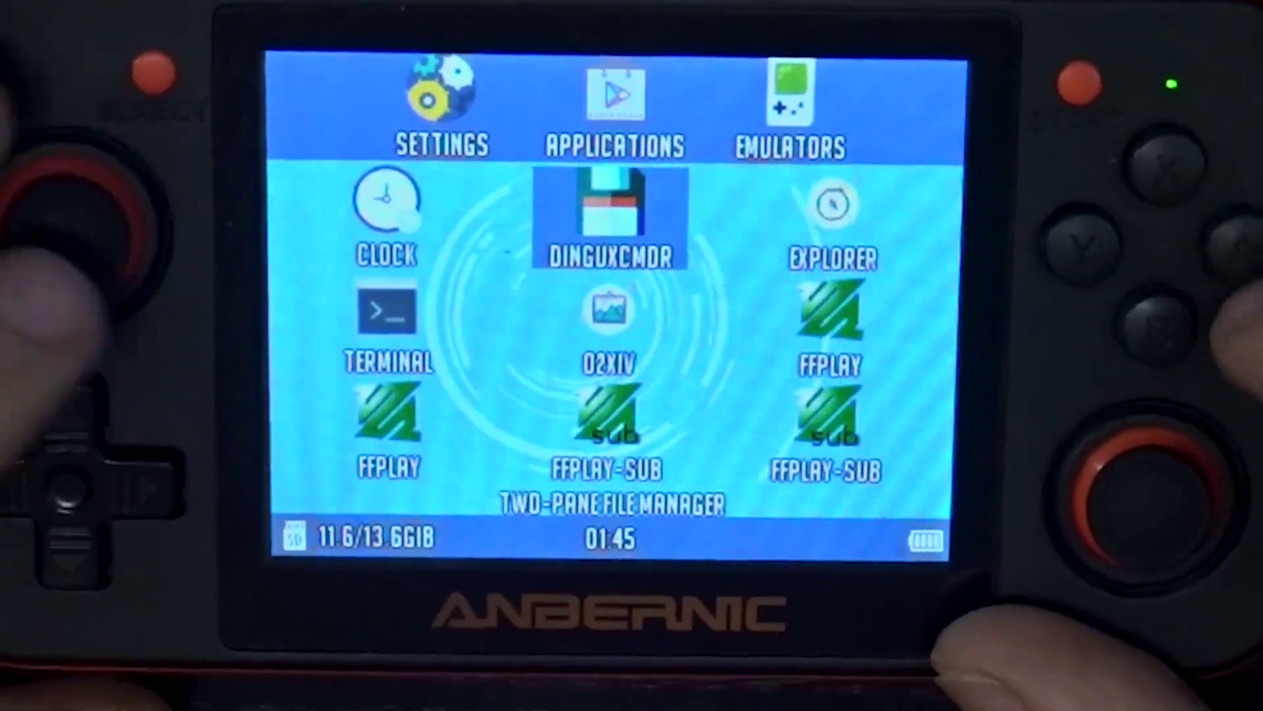
key(Return)
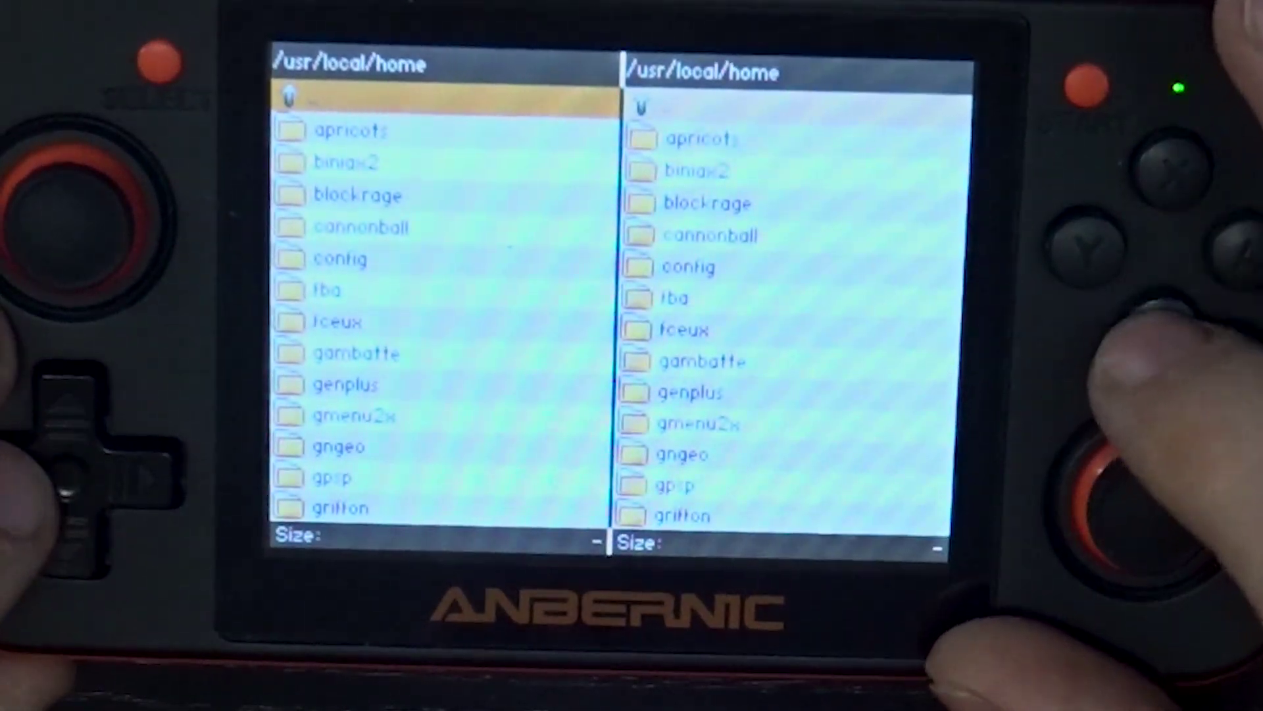
key(Return)
key(Return)
key(Return)
key(Up)
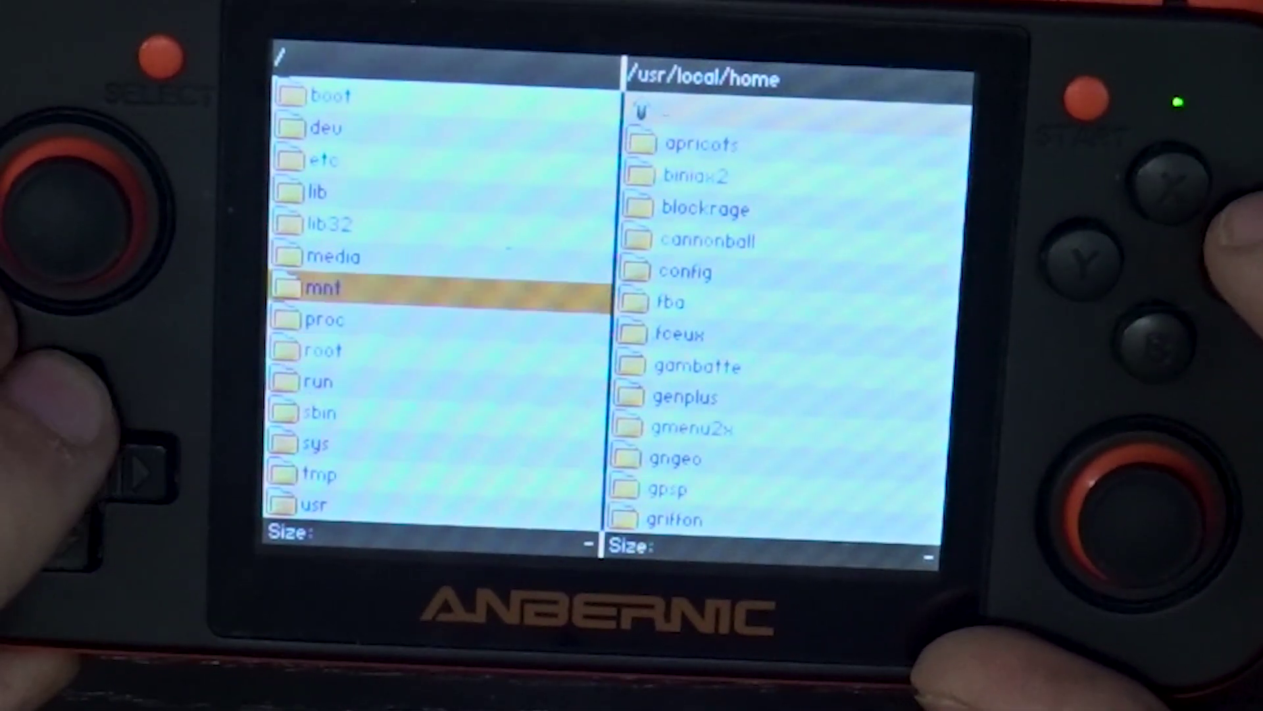
key(Up)
key(Up)
key(Return)
key(Return)
key(Down)
key(Return)
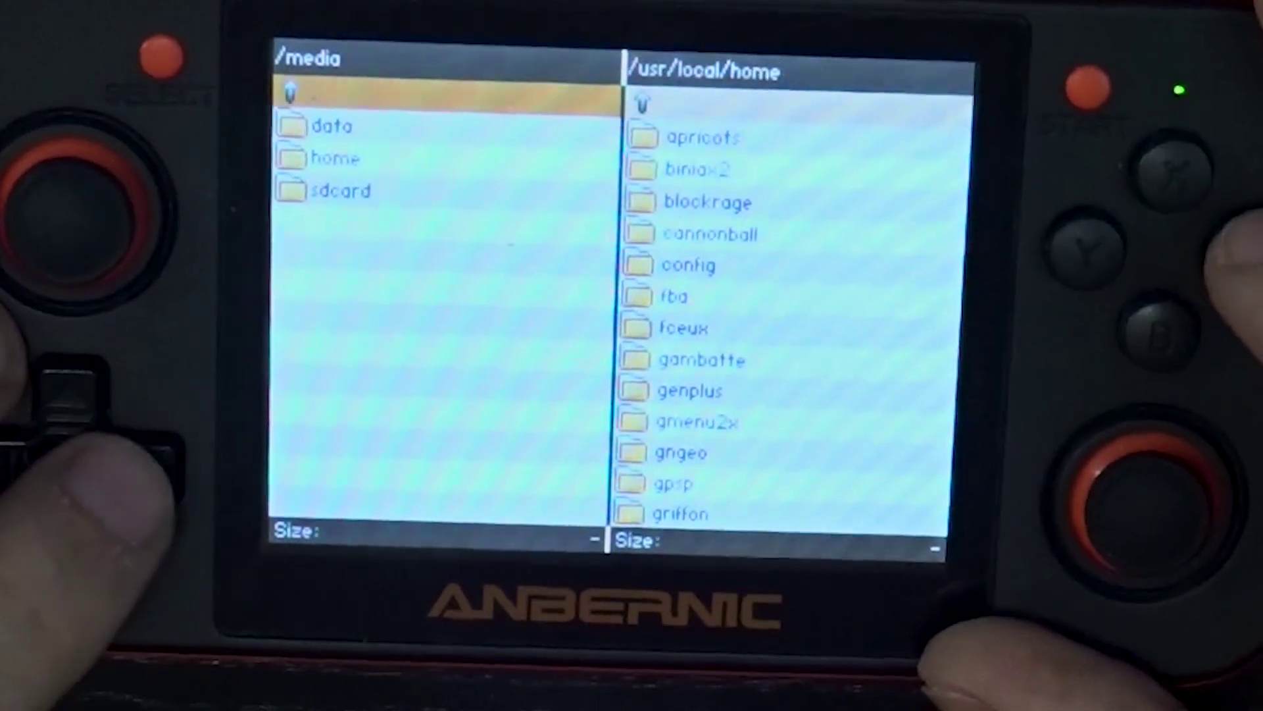
key(Down)
key(Down)
key(Down)
key(Return)
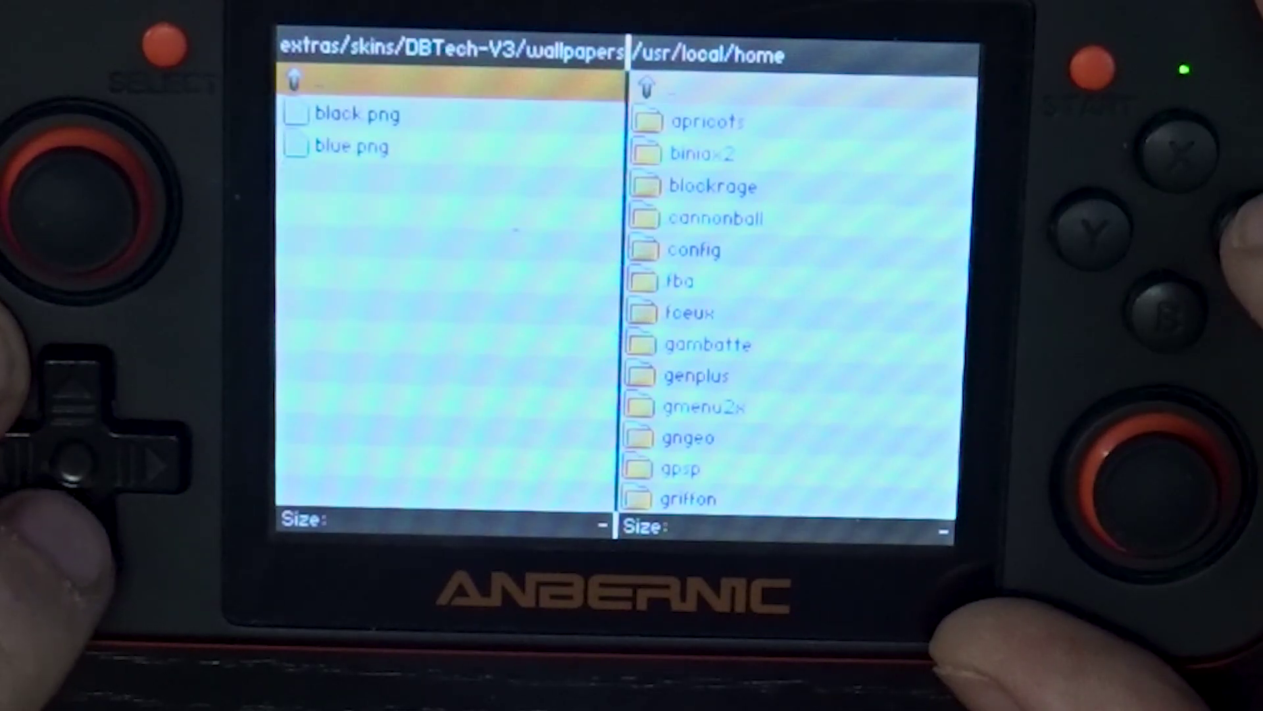
key(Down)
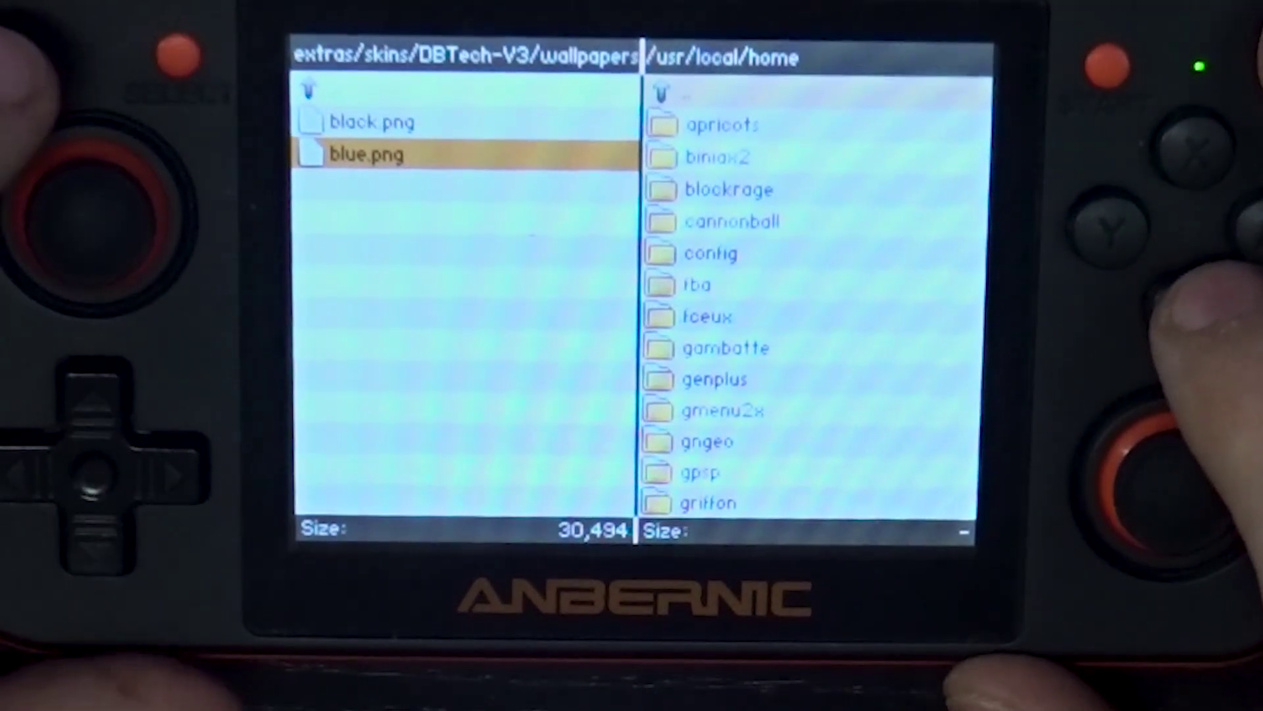
key(Escape)
key(Up)
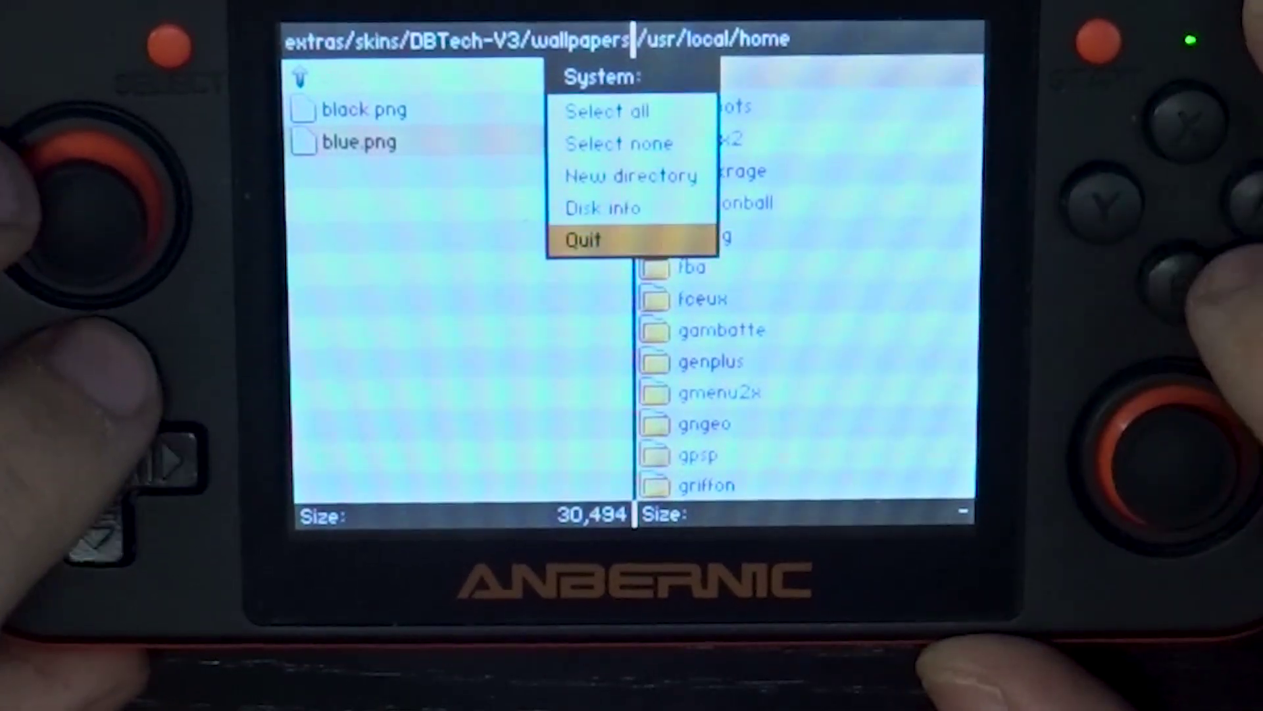
key(Return)
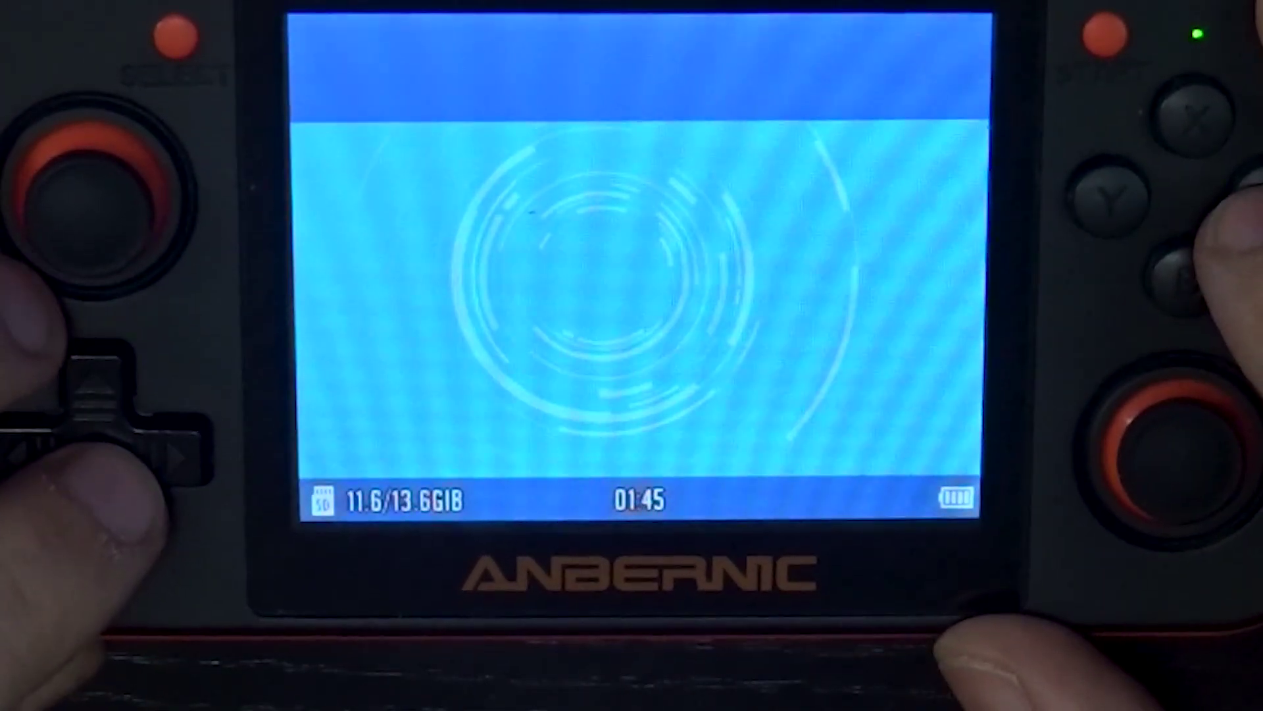
Step: From the Settings section's Wallpaper list, browse the PNG previews and pick the blue swirl wallpaper
key(Left)
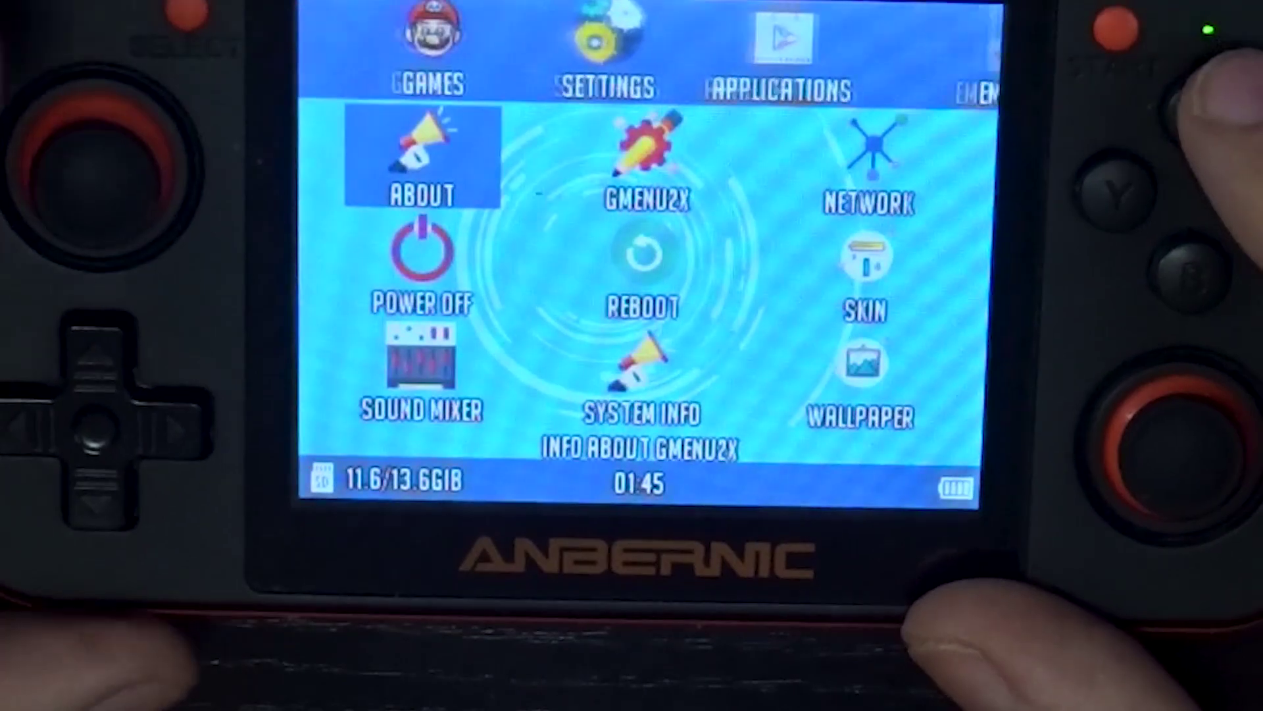
key(Left)
key(Return)
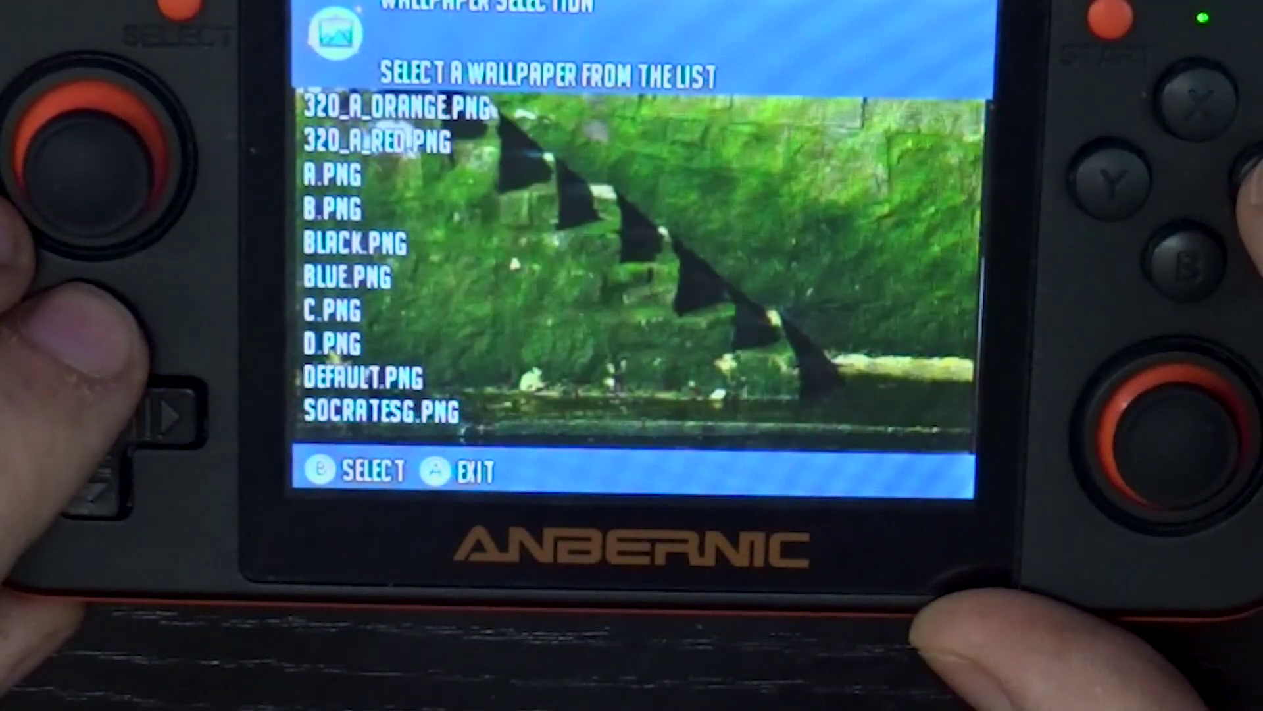
key(Down)
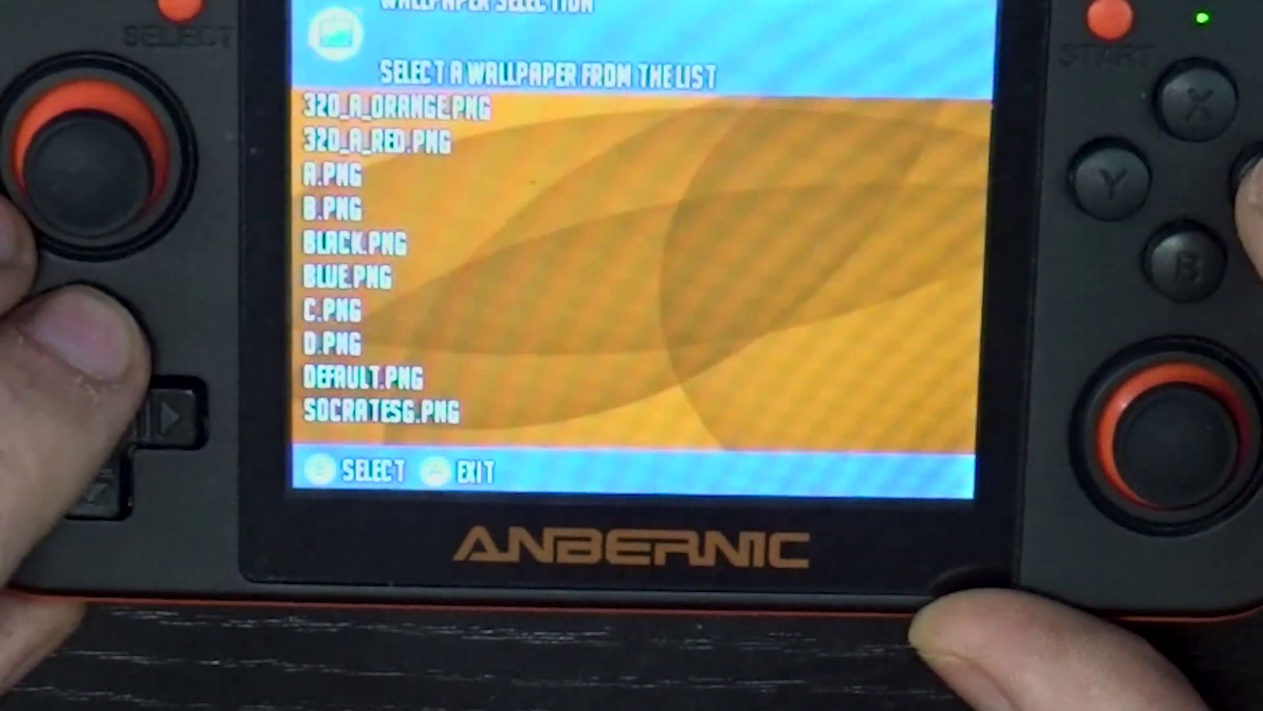
key(Up)
key(Up)
key(Up)
key(Down)
key(Down)
key(Down)
key(Down)
key(Down)
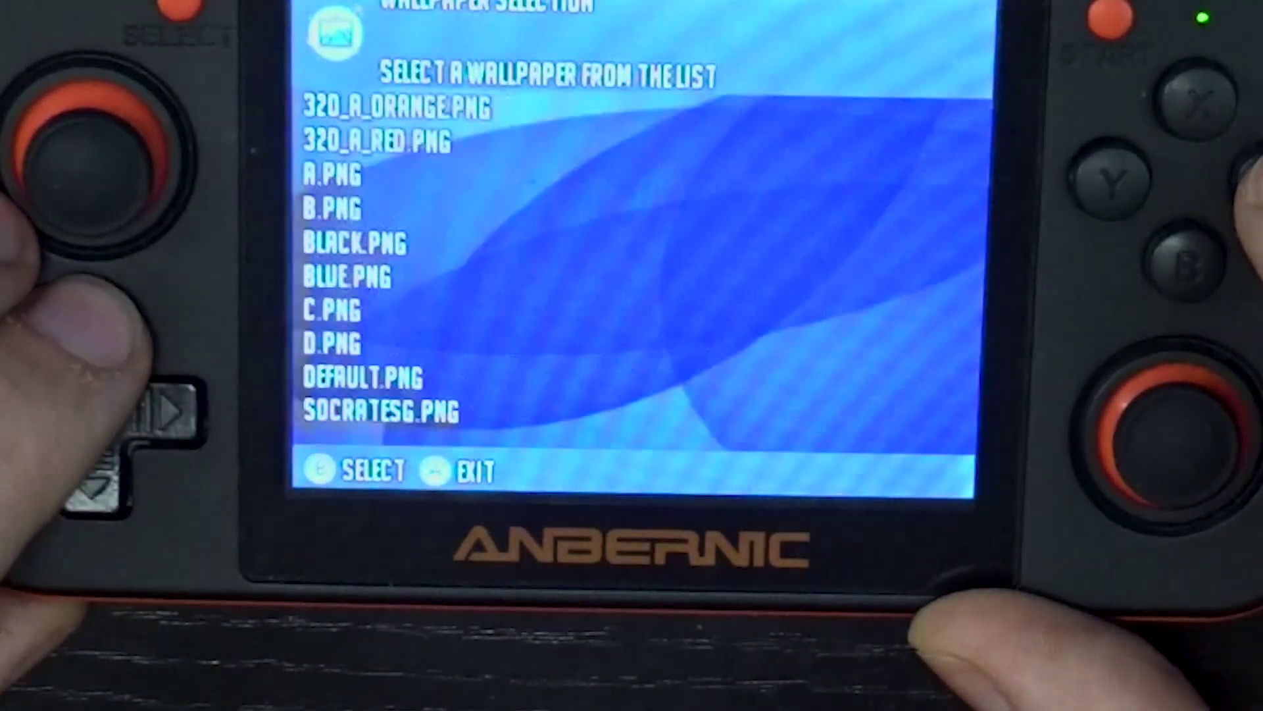
key(Down)
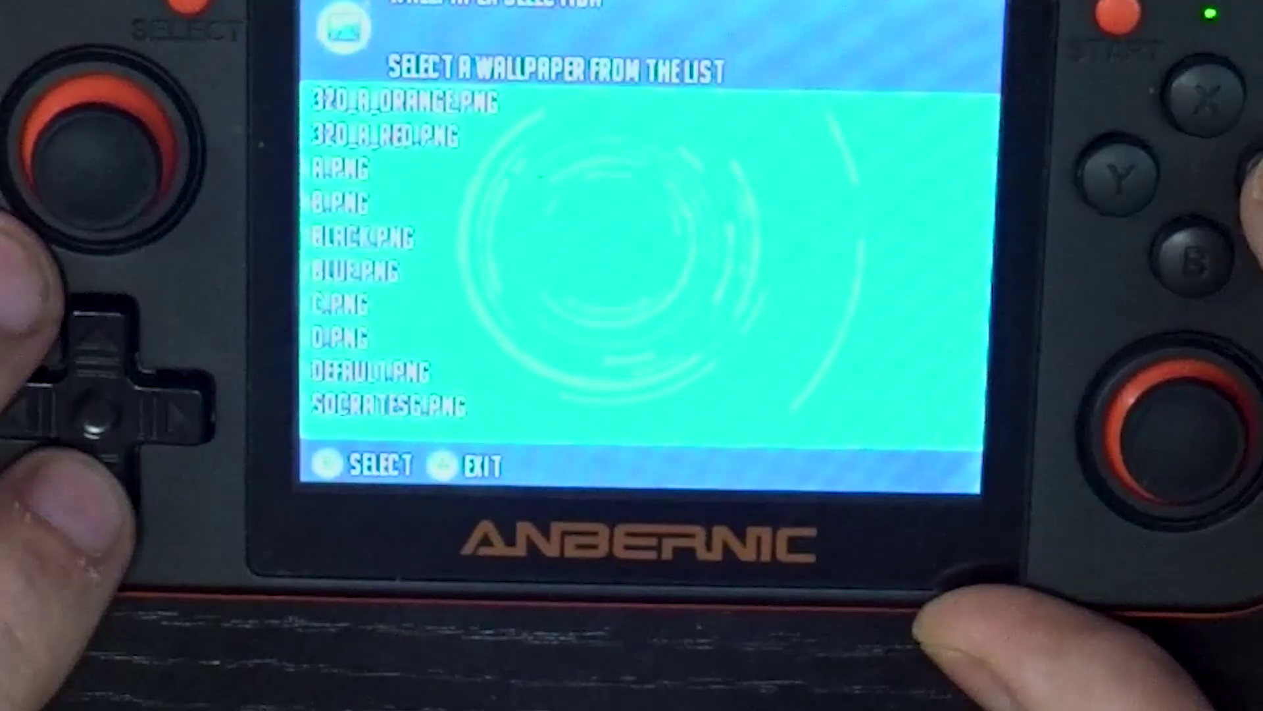
key(Return)
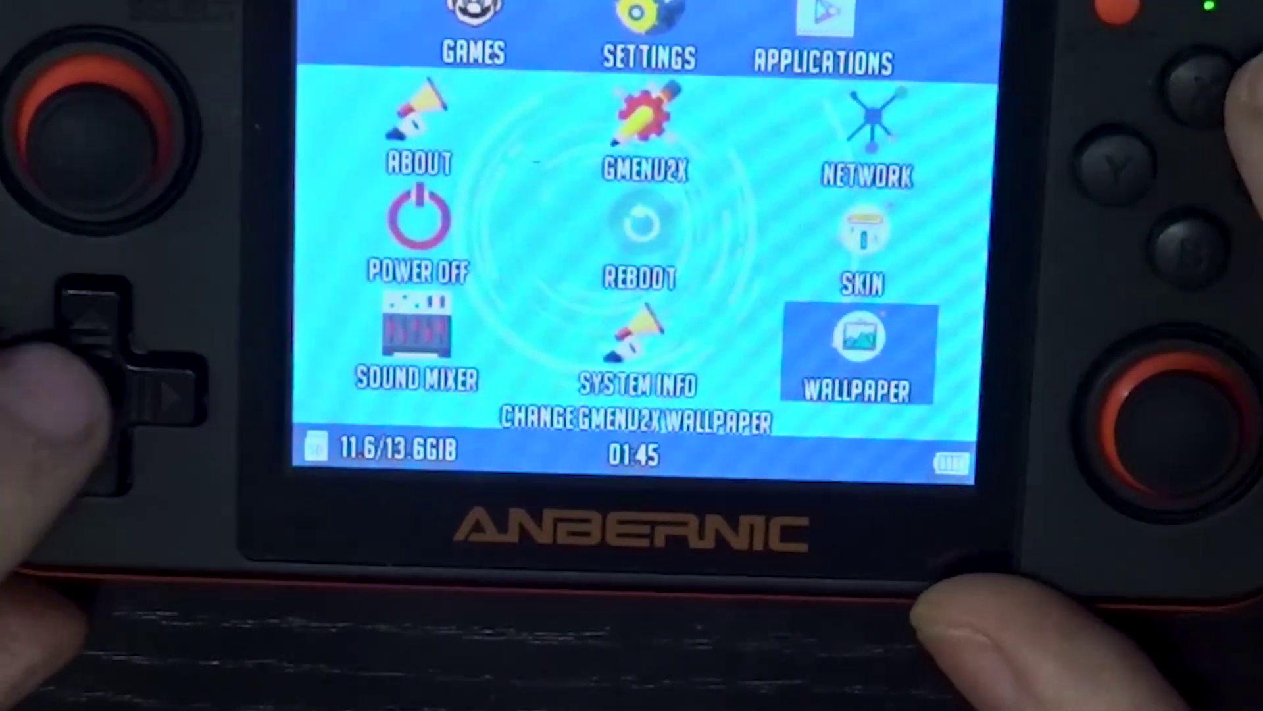